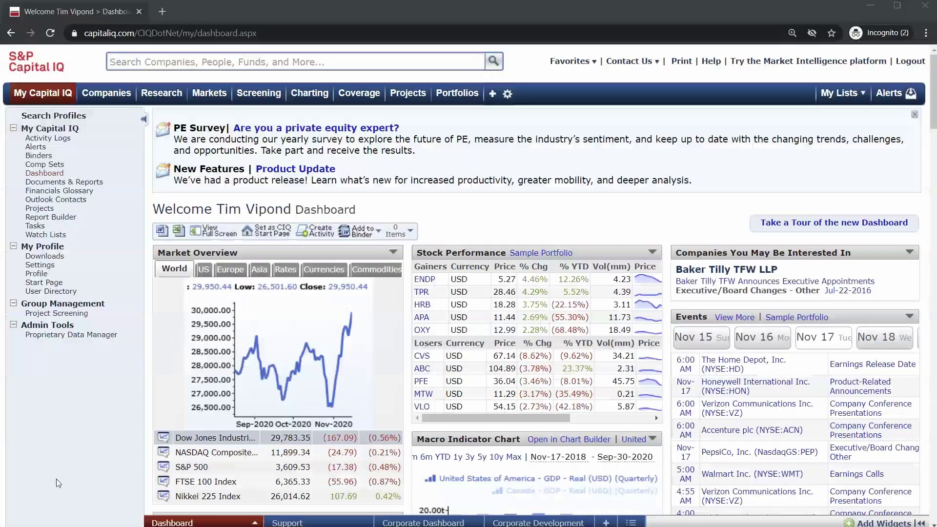
# From My Capital IQ, go to Downloads and download the Office Plug-in (New Installer).
pyautogui.moveTo(43, 93)
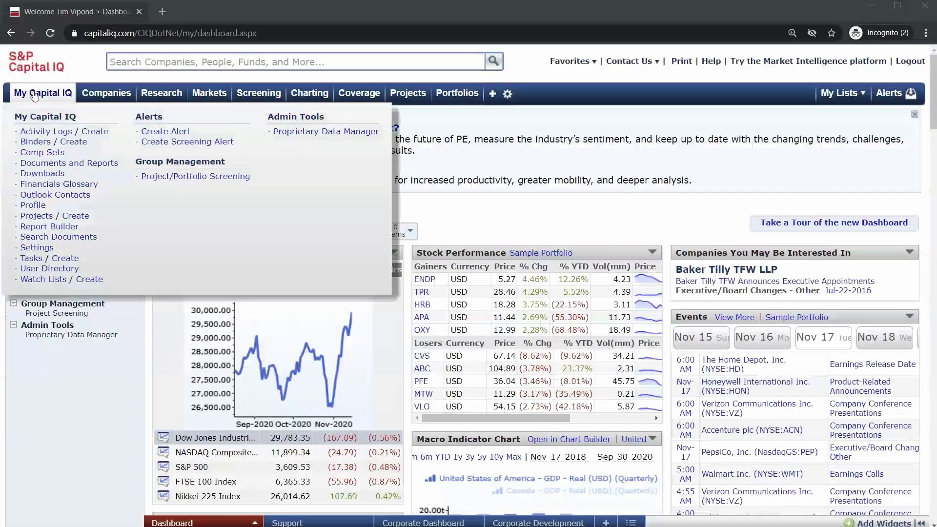
pyautogui.click(58, 121)
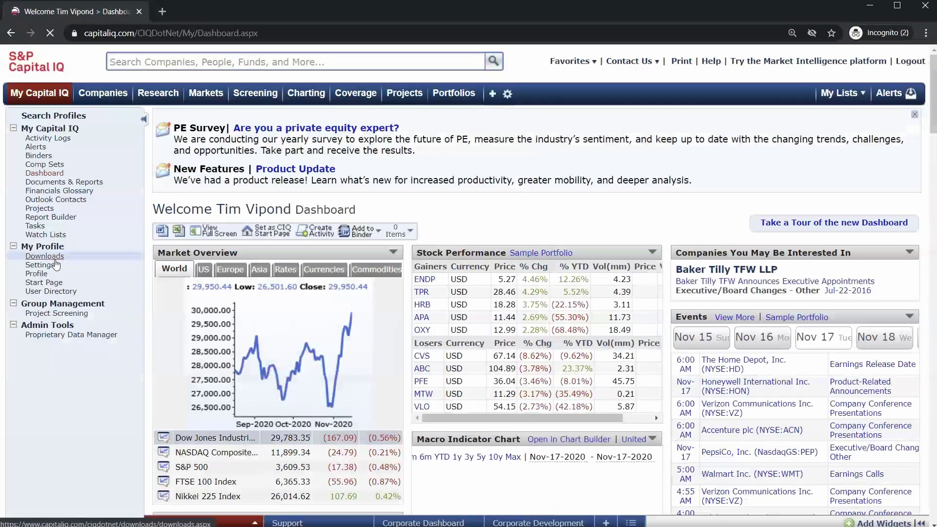
pyautogui.click(52, 258)
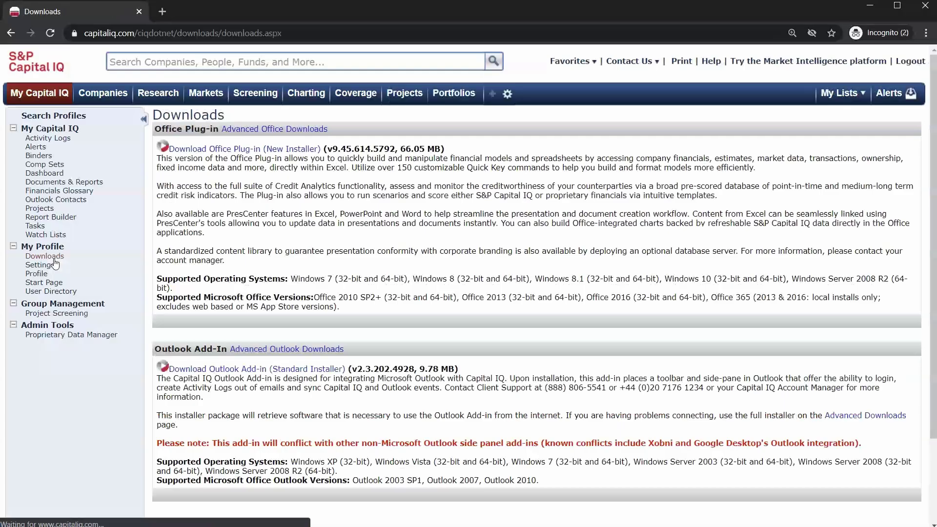
pyautogui.click(241, 150)
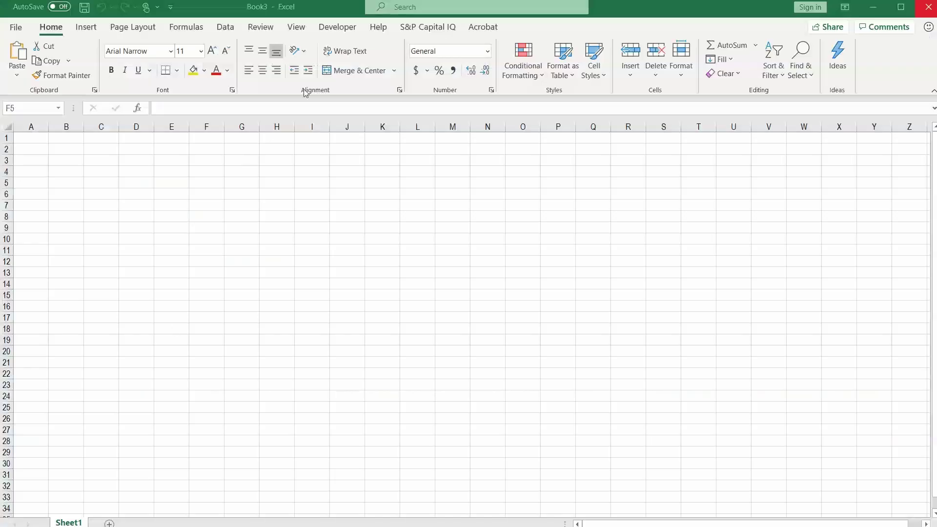
# Load the Capital IQ Financials +Standard template, showing IBM's income statement for fiscal 2009–2019 plus LTM.
pyautogui.click(428, 27)
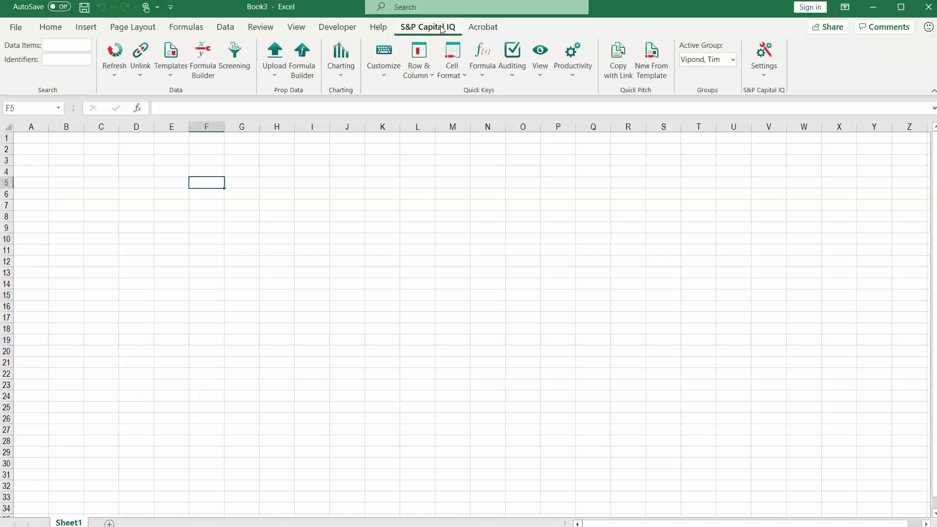
pyautogui.click(171, 73)
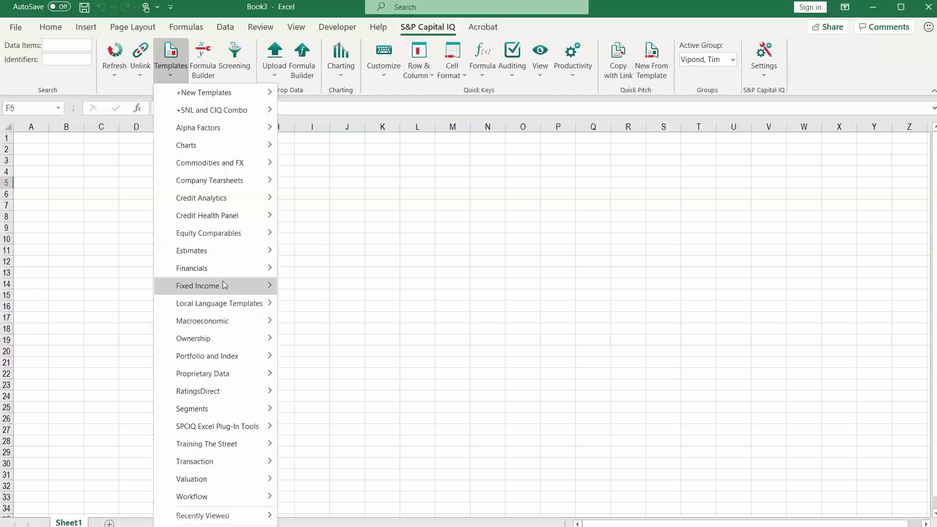
pyautogui.moveTo(223, 272)
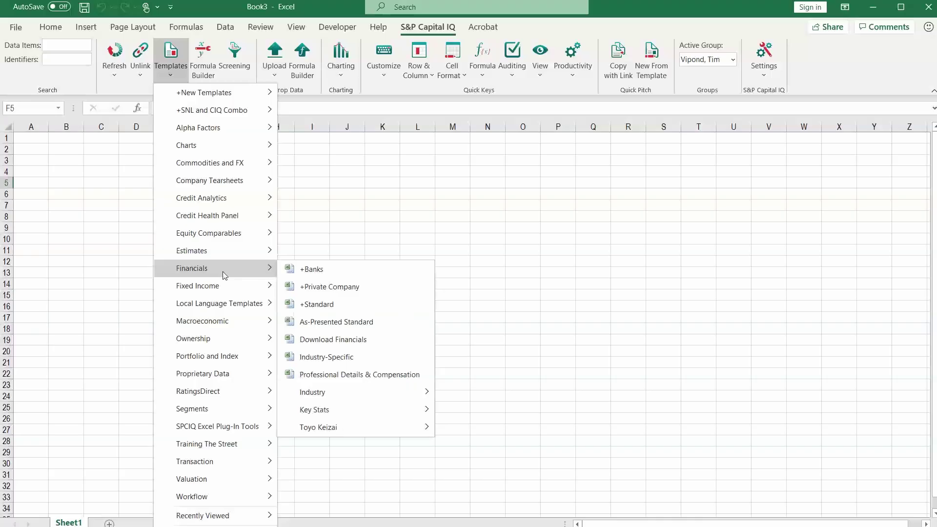
pyautogui.click(320, 304)
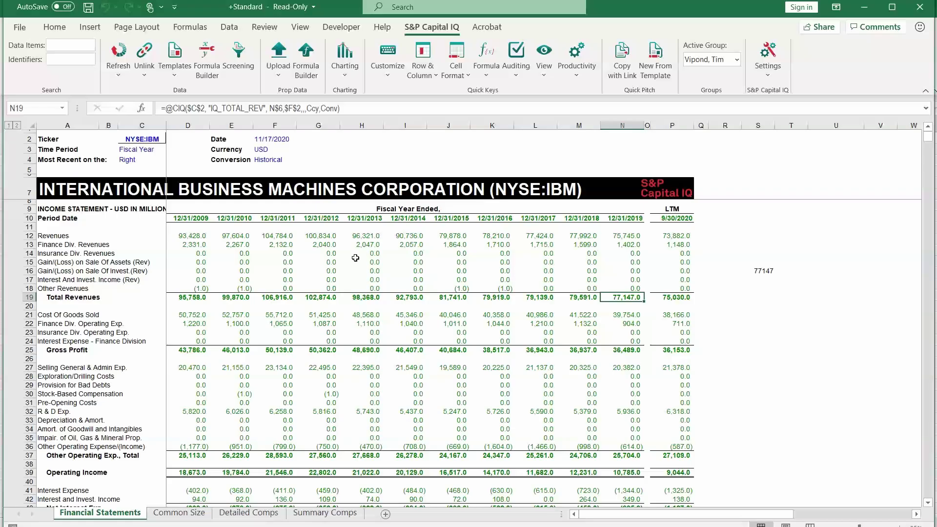
# Review the R&D (J32) and total revenue (N19) formulas, then delete the stray 77147 from S16.
pyautogui.scroll(-6, 352, 257)
pyautogui.click(442, 259)
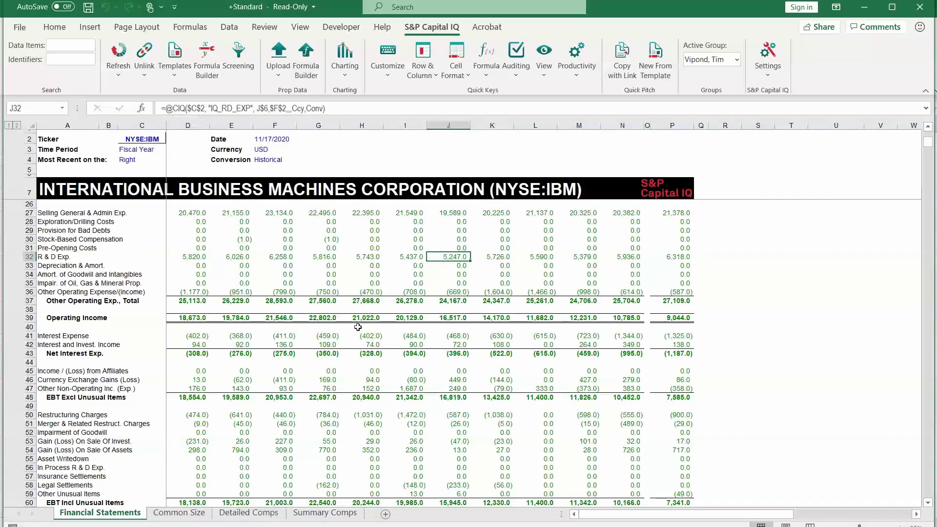
pyautogui.scroll(6, 358, 328)
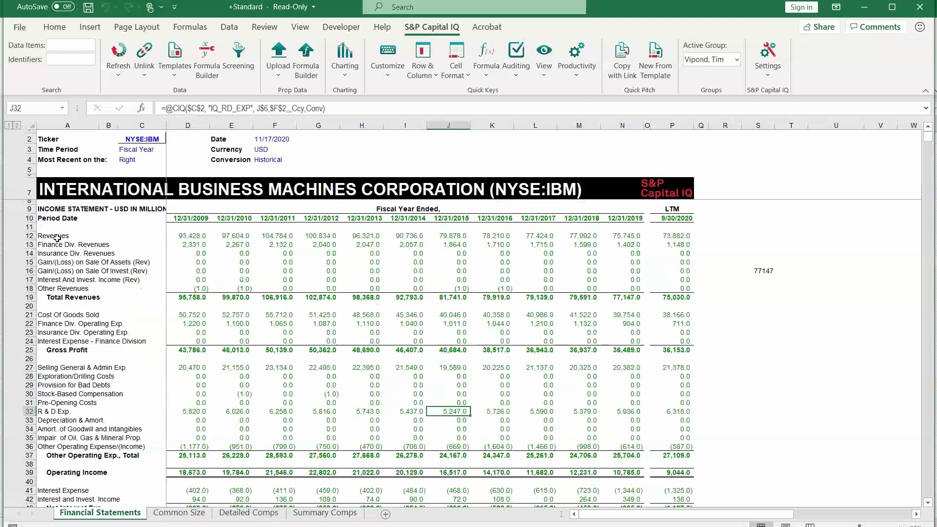
pyautogui.moveTo(59, 236); pyautogui.dragTo(77, 290)
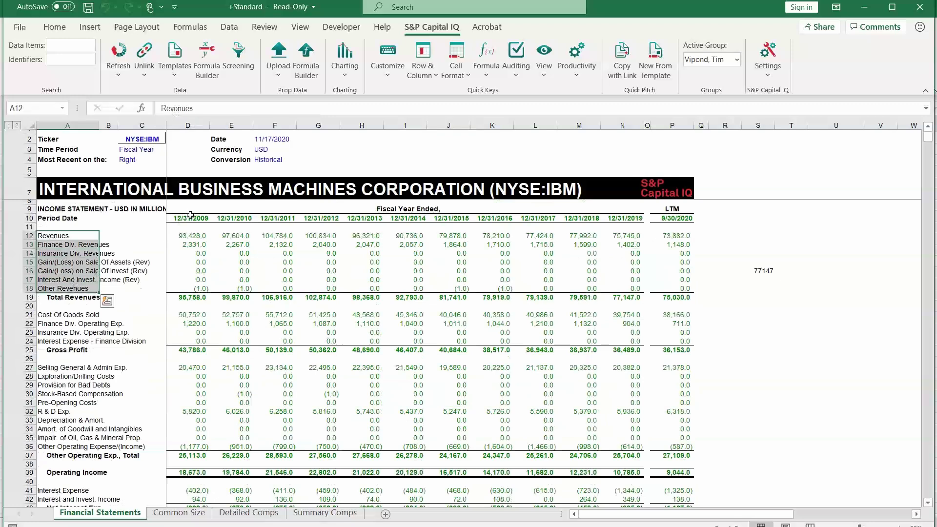
pyautogui.moveTo(188, 217); pyautogui.dragTo(622, 217)
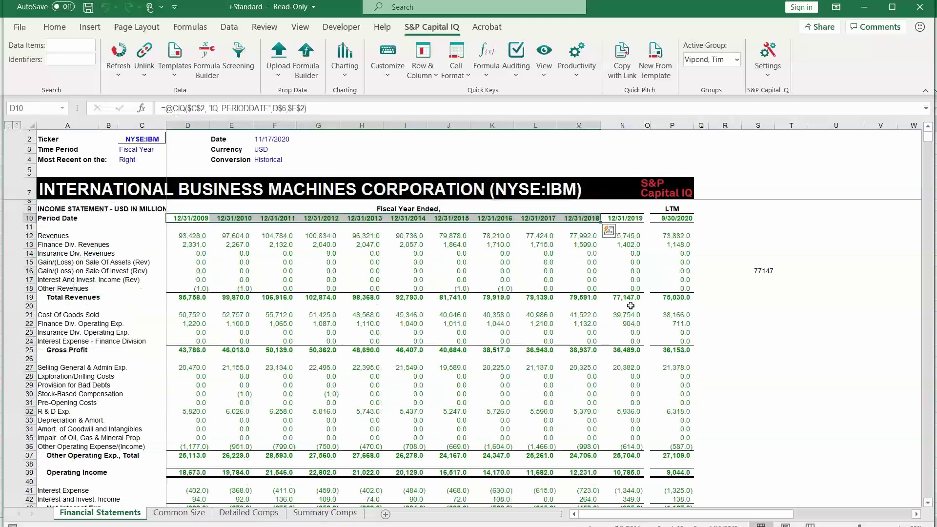
pyautogui.click(625, 298)
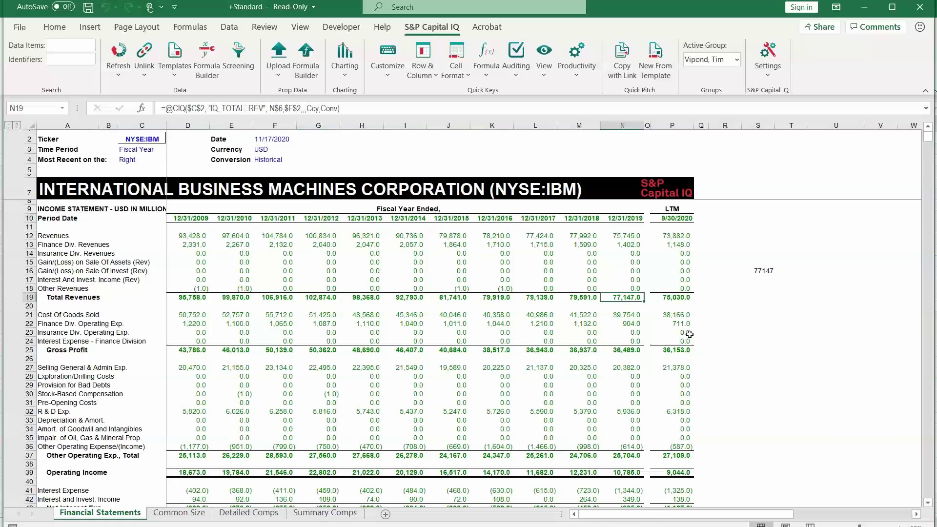
pyautogui.click(758, 270)
pyautogui.press('Delete')
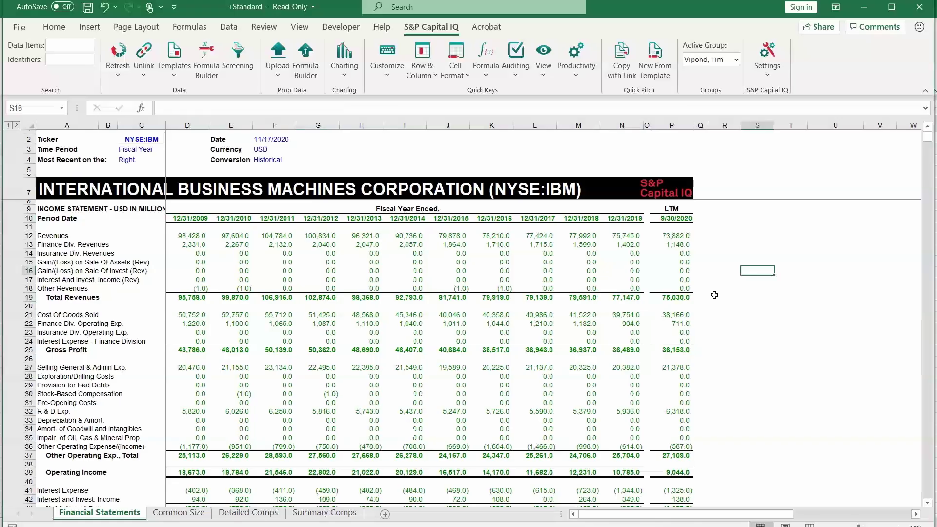
# Change the ticker in C2 from NYSE:IBM to NYSE:GE and check GE's refreshed figures.
pyautogui.click(154, 141)
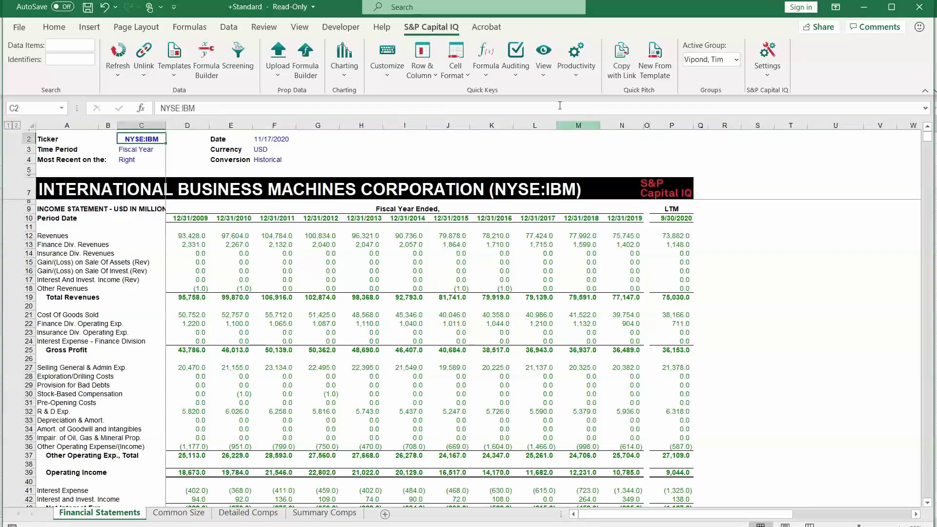
pyautogui.click(221, 113)
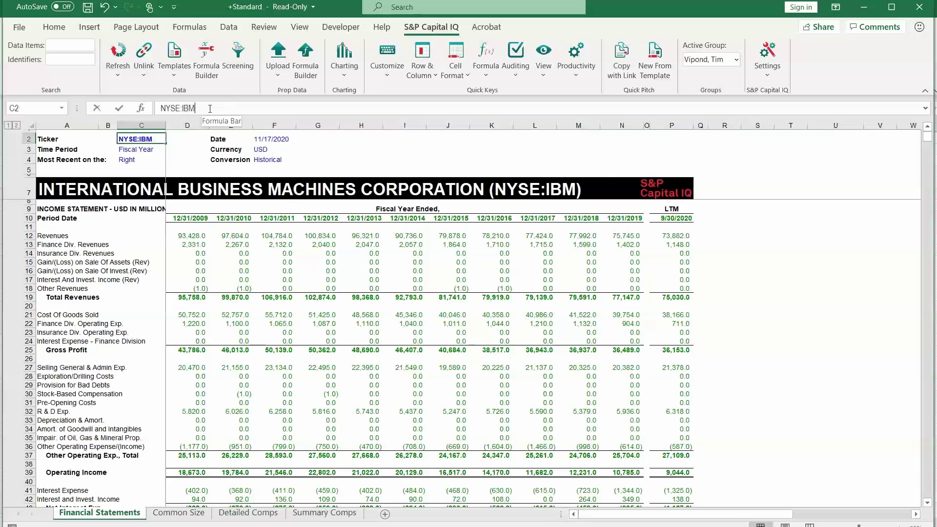
pyautogui.press('BackSpace')
pyautogui.press('BackSpace')
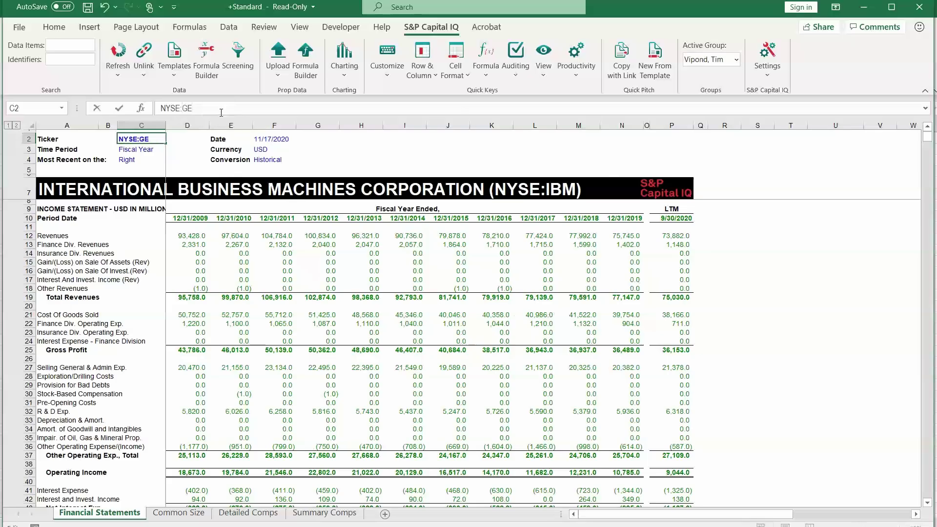
pyautogui.write('GE')
pyautogui.press('Return')
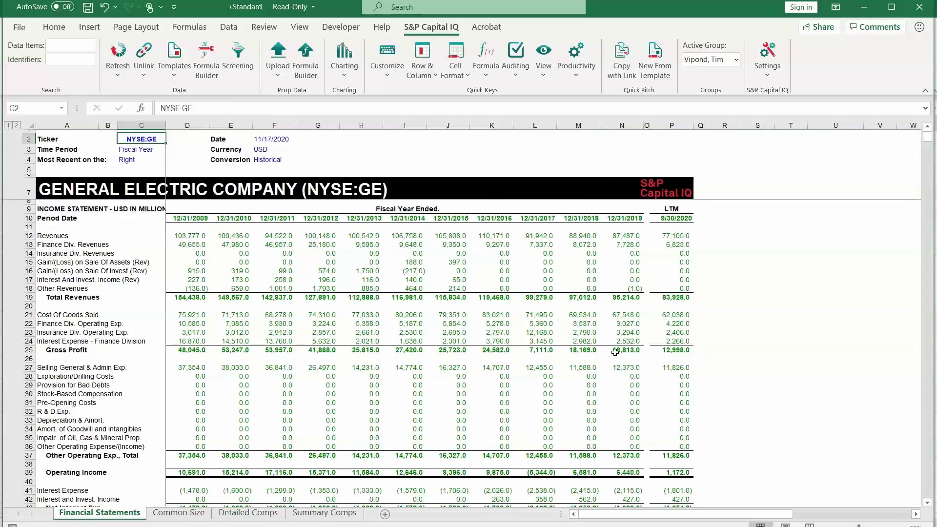
pyautogui.scroll(-12, 611, 354)
pyautogui.scroll(12, 603, 371)
pyautogui.click(263, 150)
pyautogui.click(283, 139)
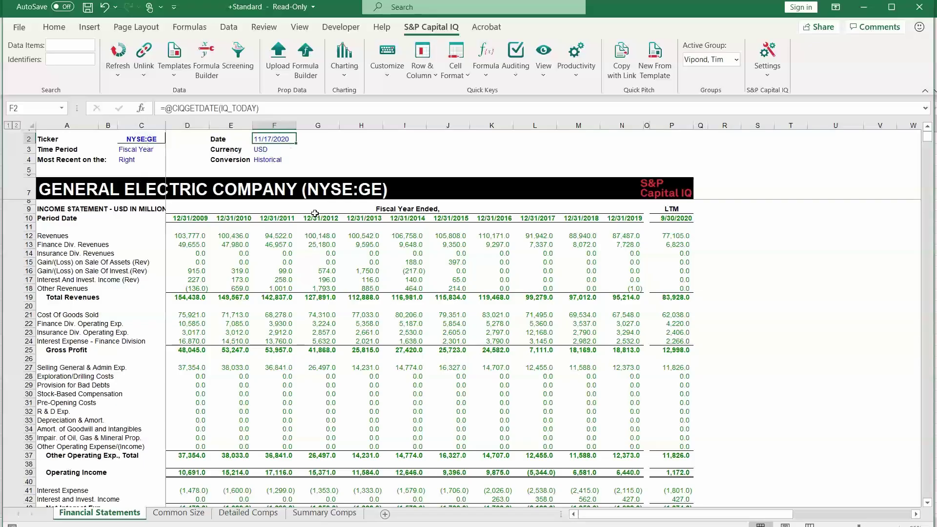
pyautogui.moveTo(195, 219); pyautogui.dragTo(630, 218)
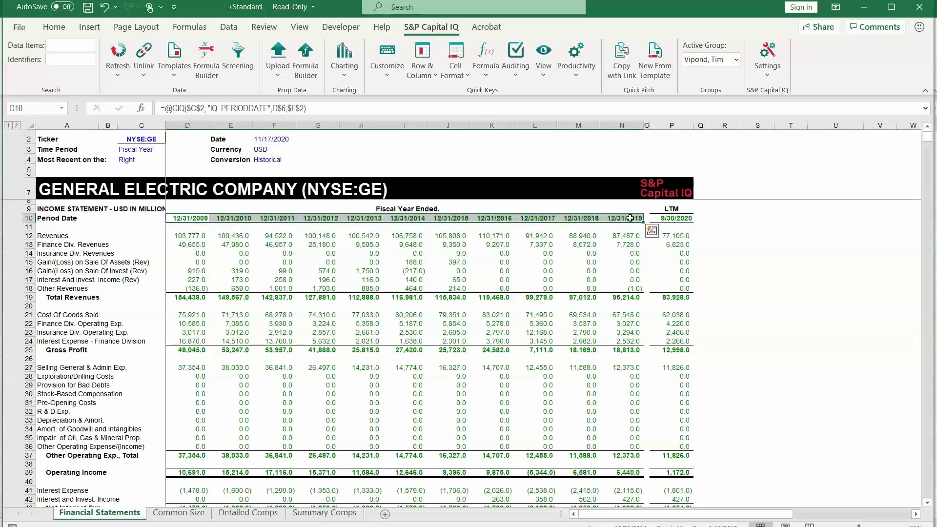
pyautogui.click(671, 211)
pyautogui.click(680, 236)
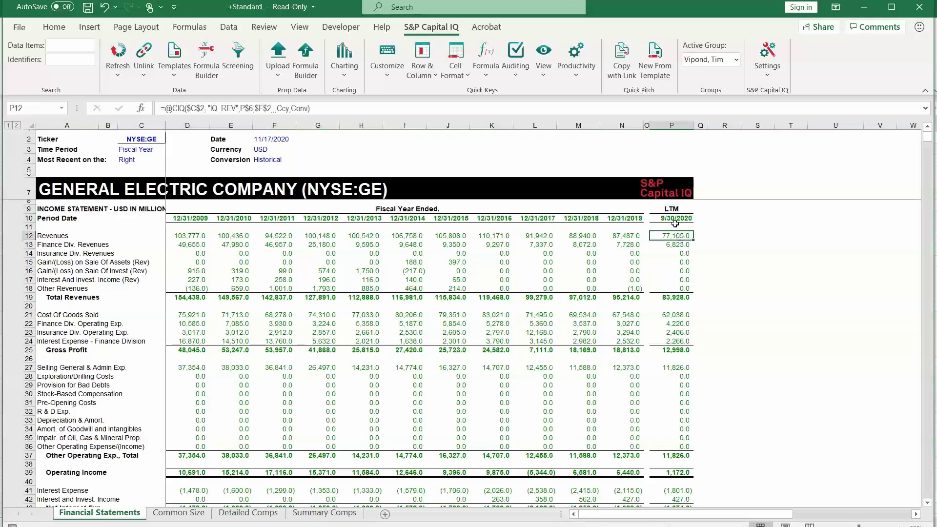
pyautogui.click(675, 219)
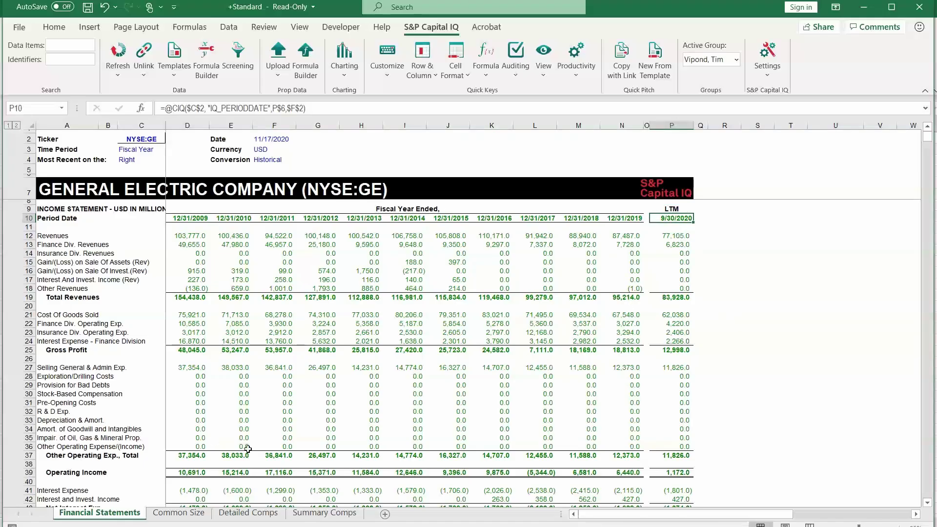
pyautogui.click(624, 297)
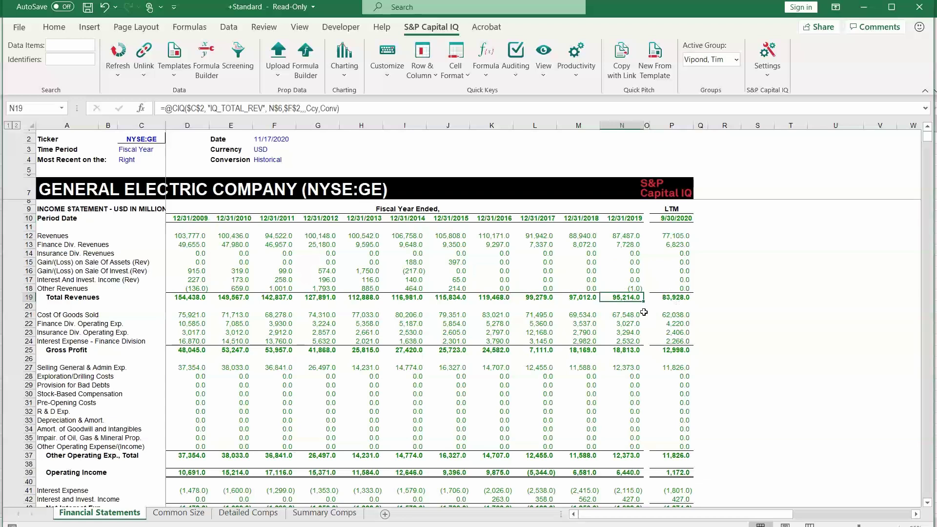
pyautogui.click(628, 229)
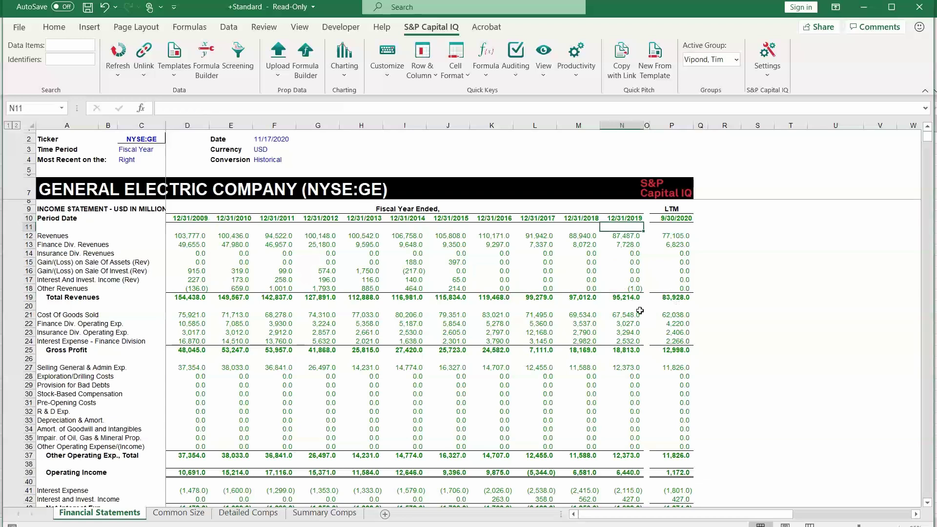
pyautogui.click(619, 299)
pyautogui.click(742, 272)
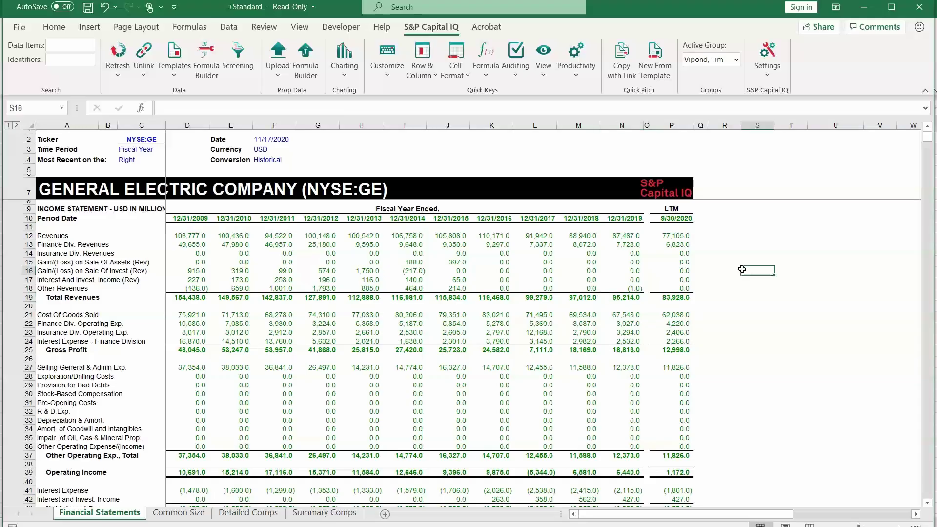
pyautogui.click(752, 297)
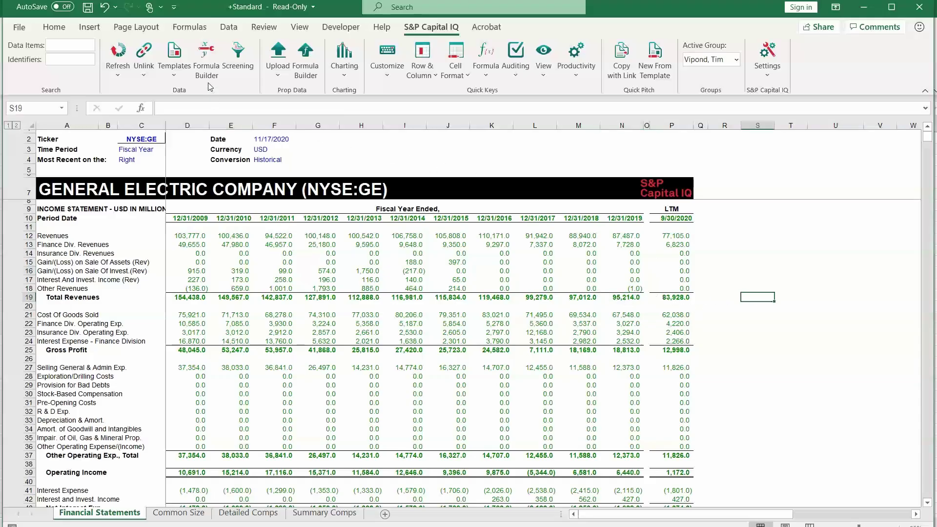
pyautogui.click(205, 67)
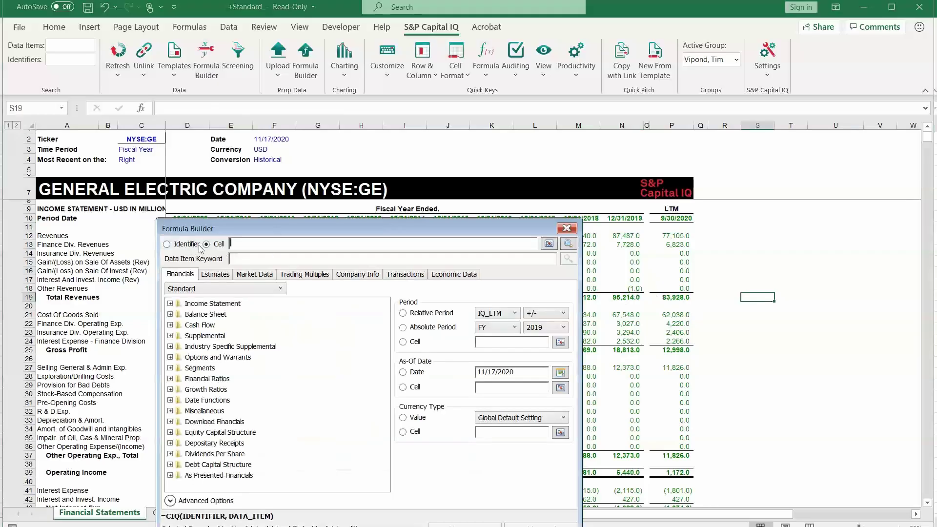
# In Formula Builder, link the company to ticker cell C2 and choose Total Revenue as the data item.
pyautogui.click(169, 247)
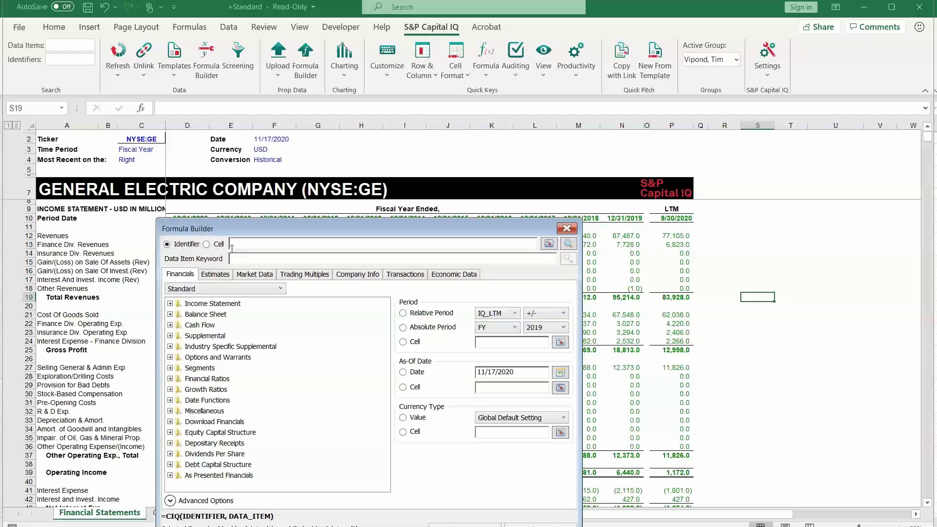
pyautogui.click(207, 244)
pyautogui.click(147, 138)
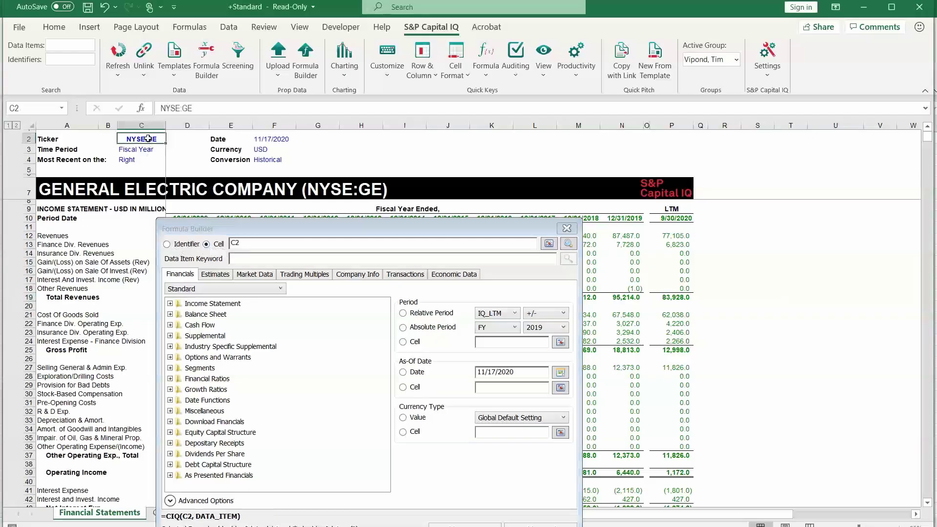
pyautogui.click(244, 258)
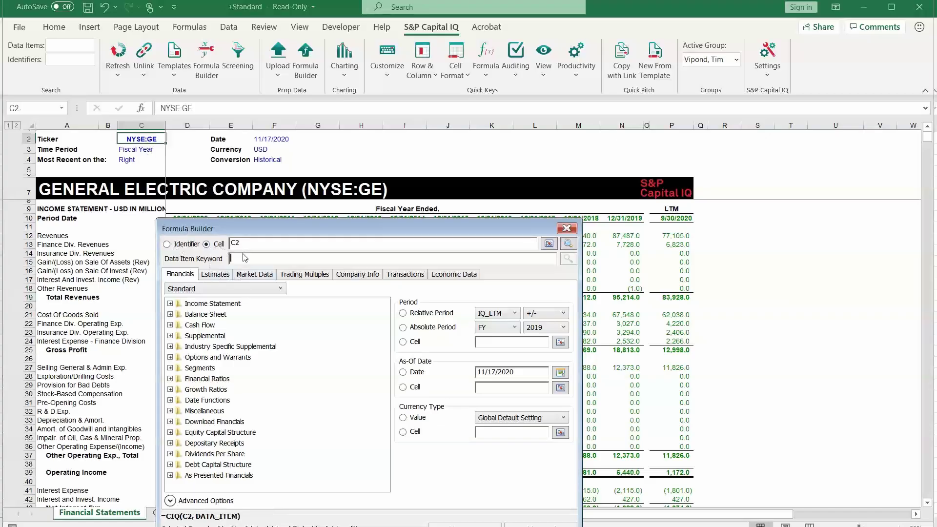
pyautogui.write('reven')
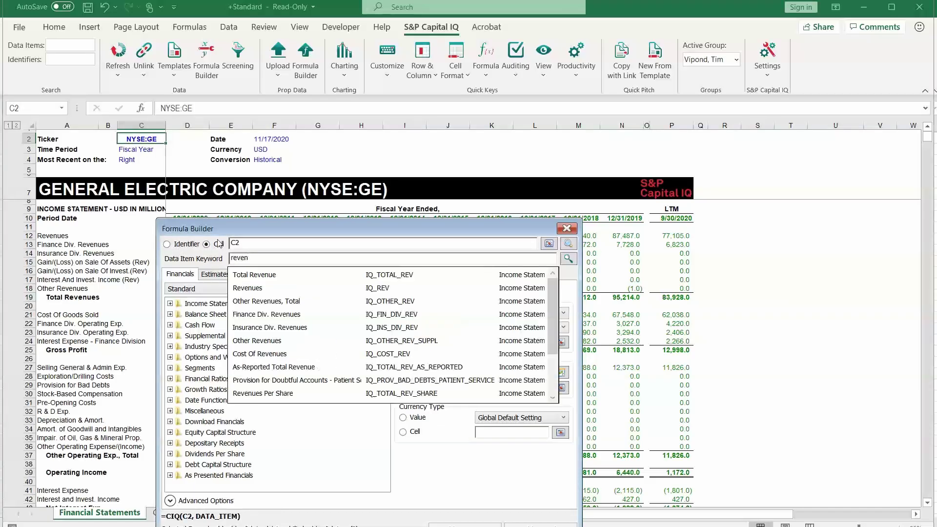
pyautogui.press('Down')
pyautogui.press('Return')
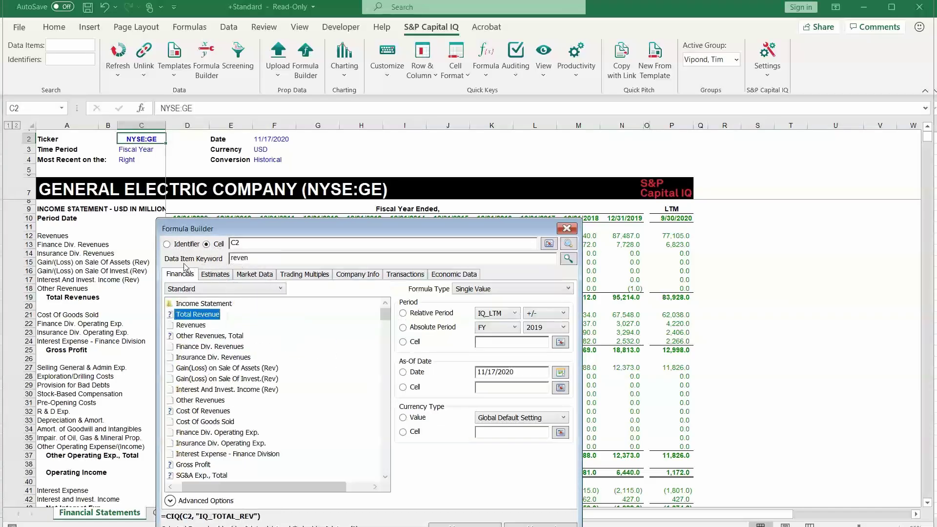
# Set period FY 2019, as-of date from F2 and currency from F3, then insert the formula into S19.
pyautogui.click(434, 331)
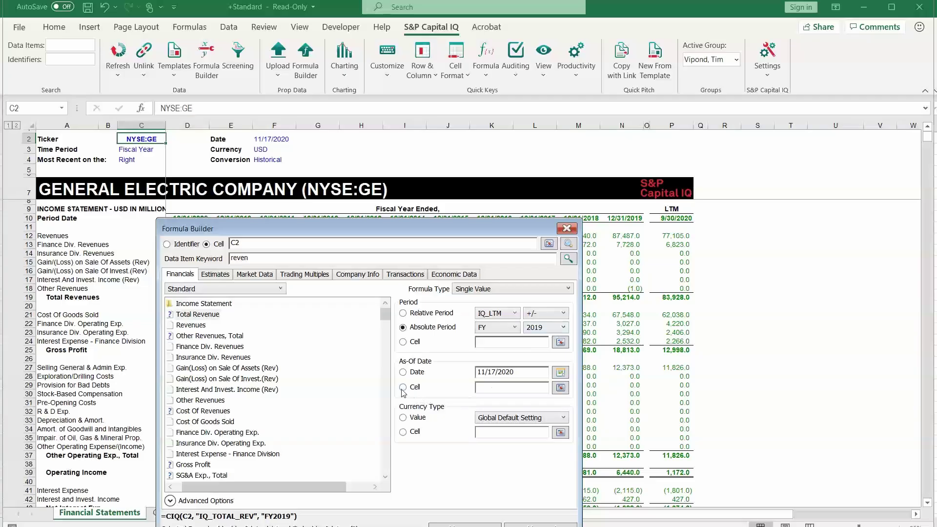
pyautogui.click(492, 386)
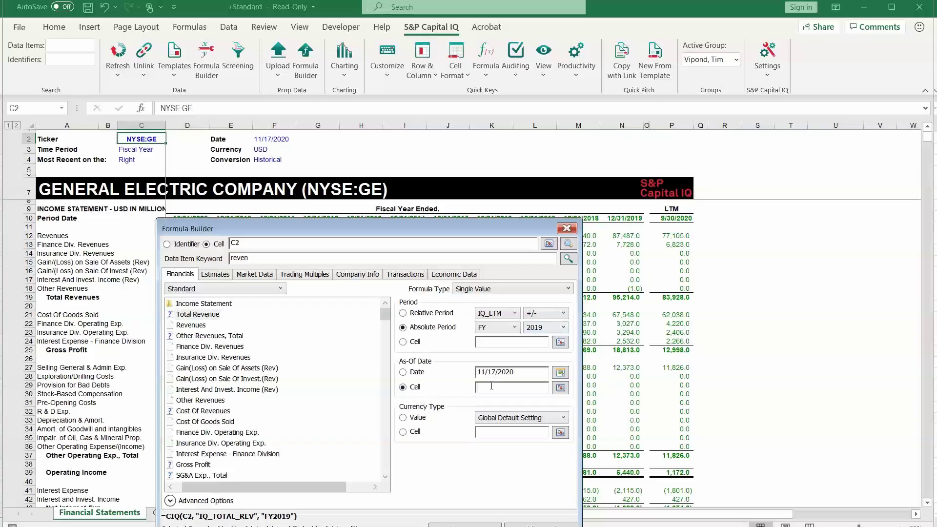
pyautogui.click(270, 140)
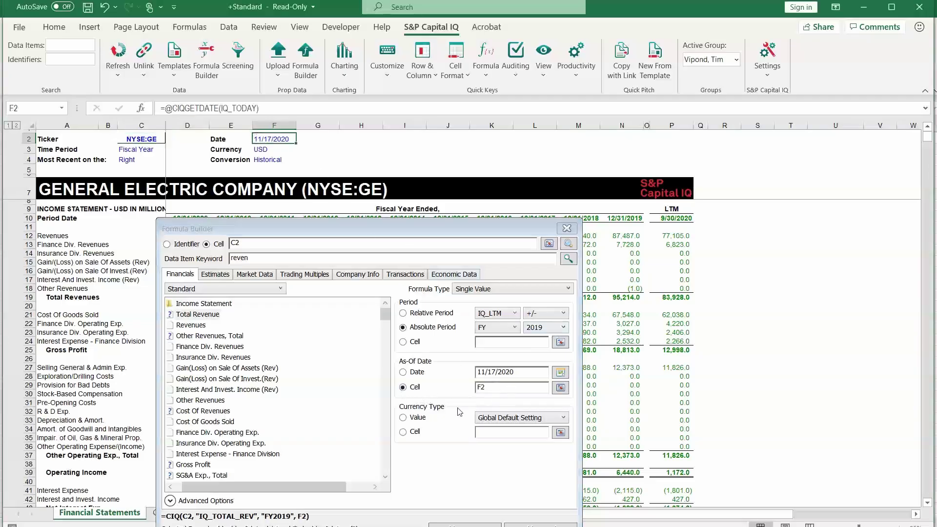
pyautogui.click(404, 432)
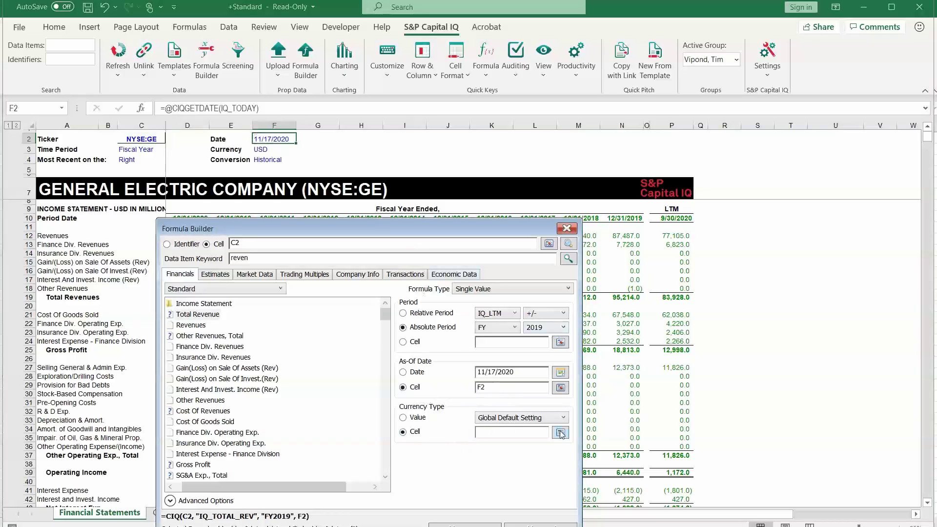
pyautogui.click(267, 151)
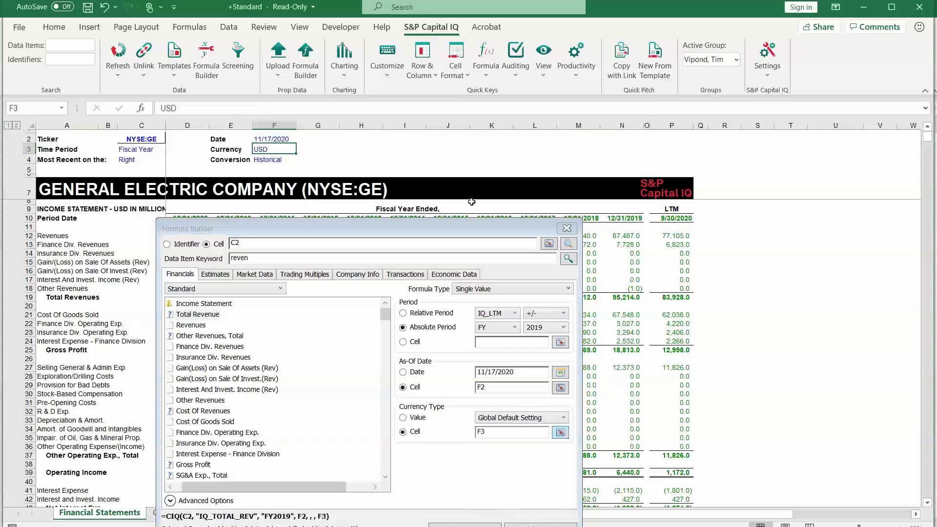
pyautogui.moveTo(471, 202); pyautogui.dragTo(519, 86)
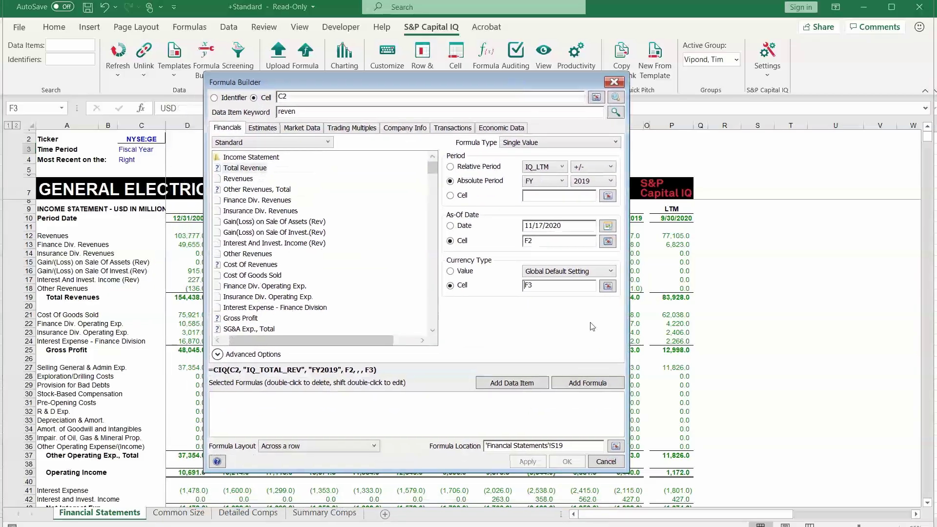
pyautogui.click(588, 384)
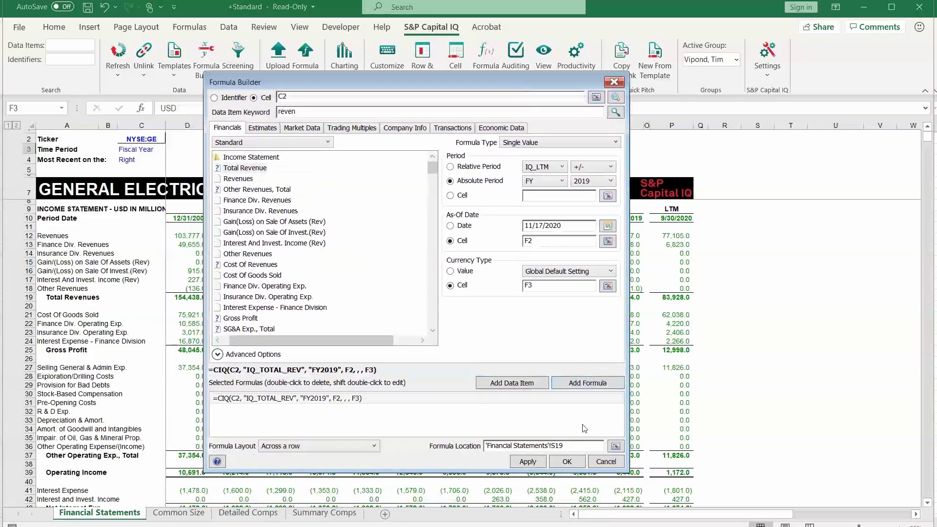
pyautogui.click(566, 461)
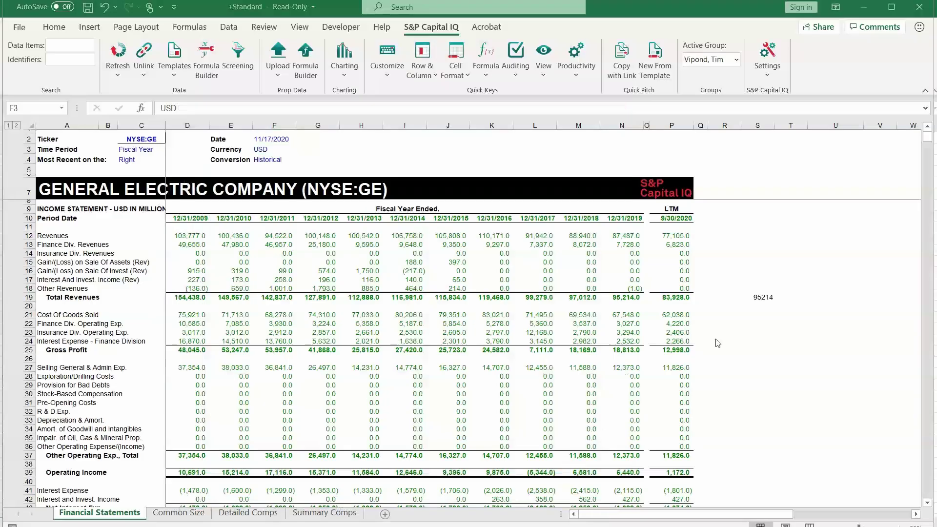
# Give S19 a thousands separator so it reads 95,214, comparing it with N19's Total Revenues formula.
pyautogui.click(755, 299)
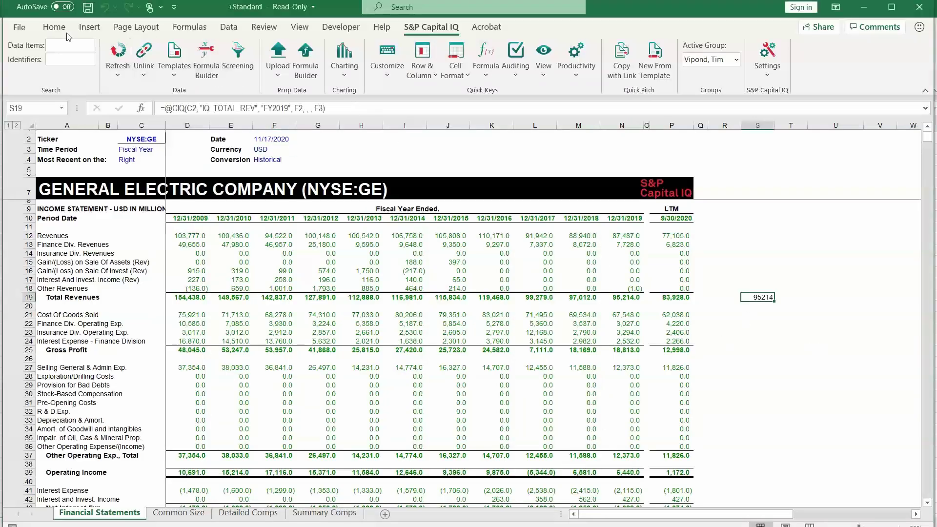
pyautogui.click(53, 26)
pyautogui.click(457, 70)
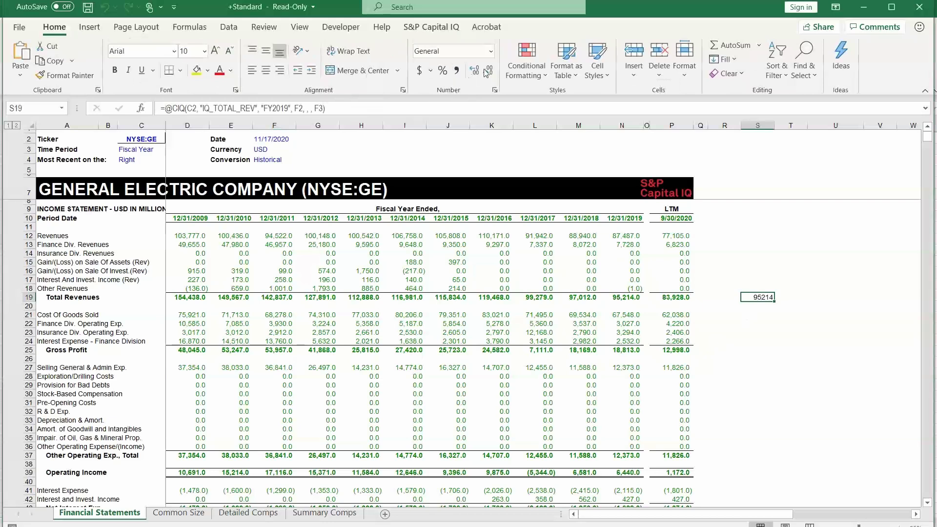
pyautogui.click(488, 70)
pyautogui.click(488, 71)
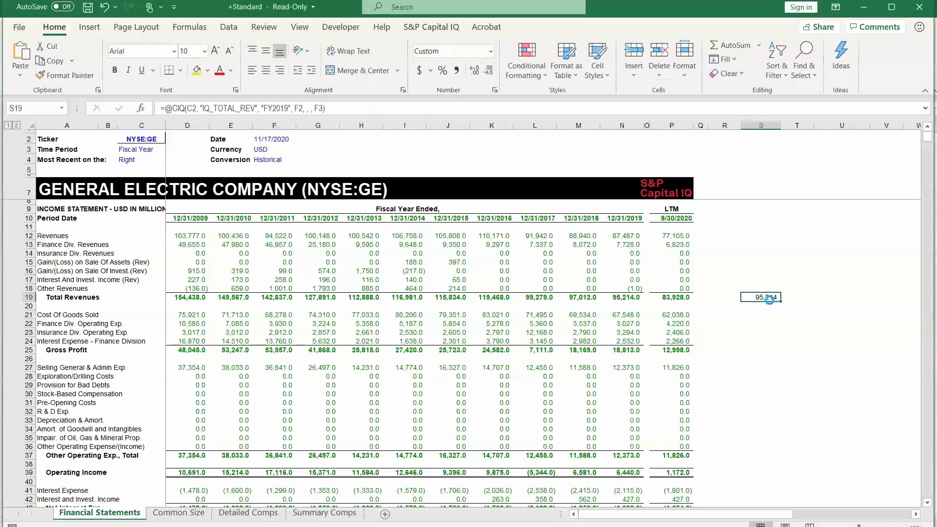
pyautogui.click(630, 306)
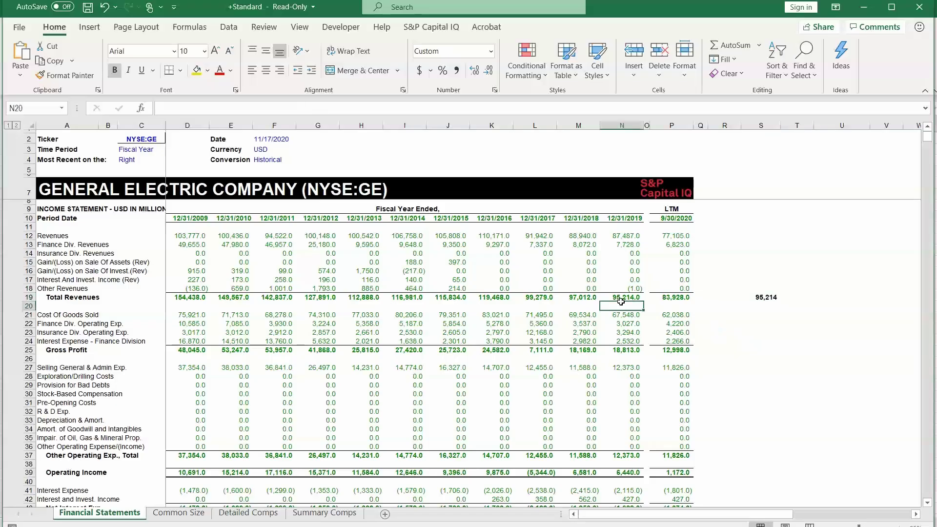
pyautogui.click(619, 297)
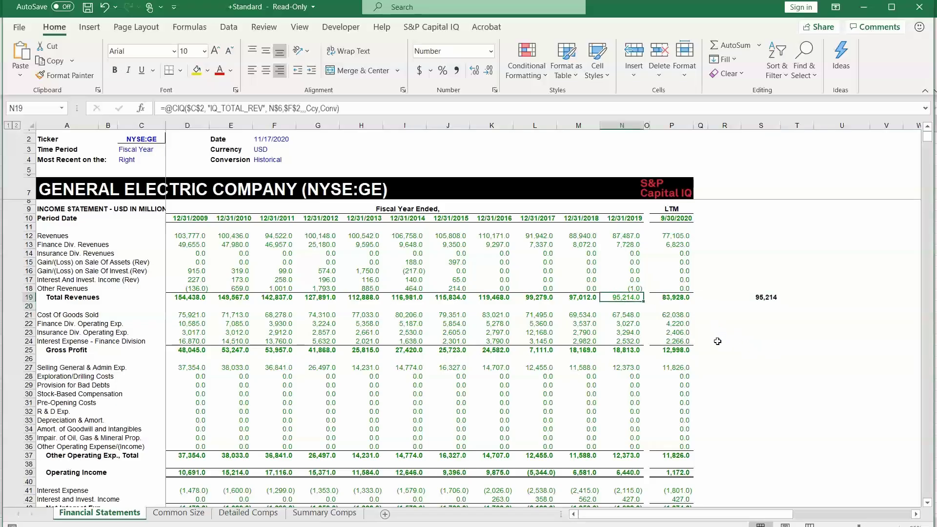
pyautogui.click(745, 296)
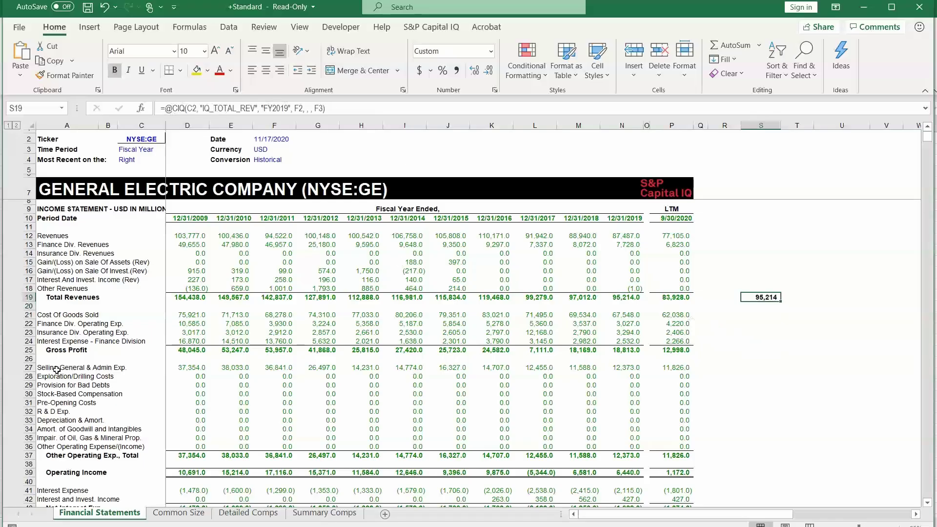
pyautogui.scroll(-1, 98, 360)
pyautogui.scroll(1, 97, 352)
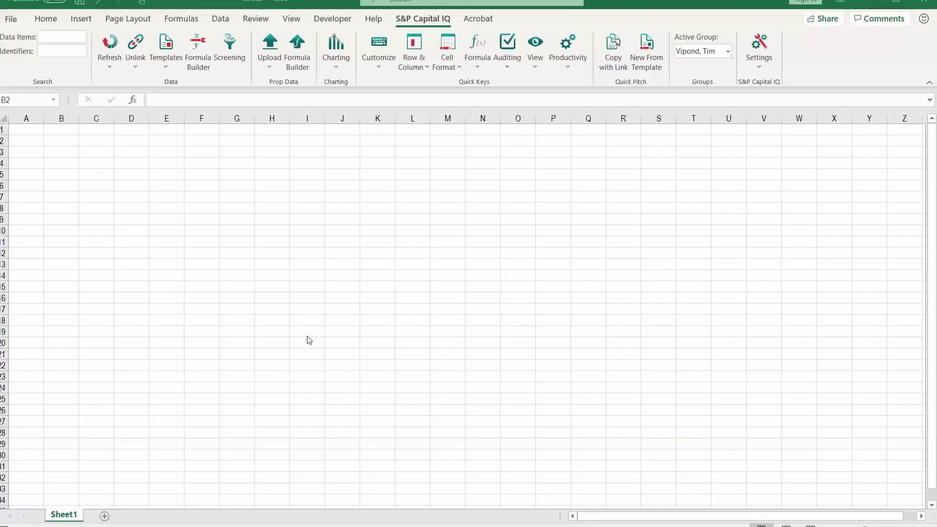
# Load the Capital IQ Valuation +WACC template for IBM.
pyautogui.click(166, 60)
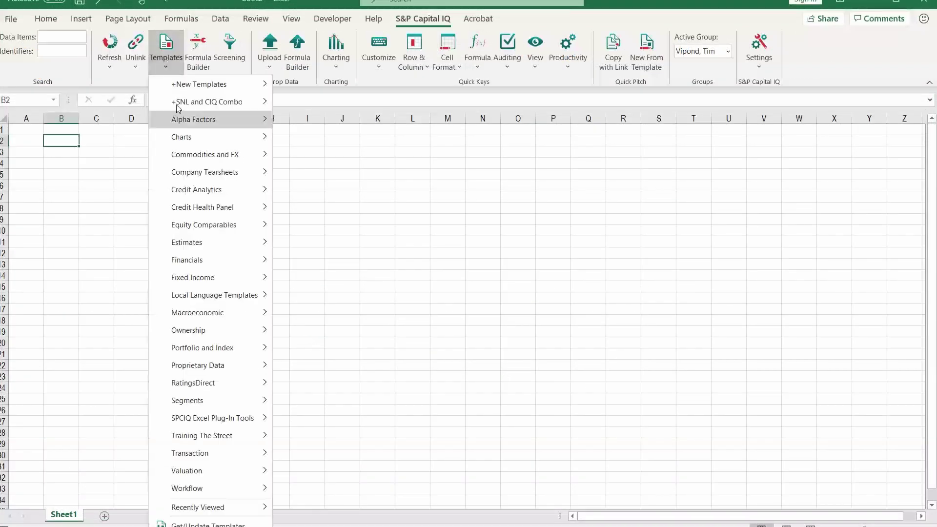
pyautogui.moveTo(210, 475)
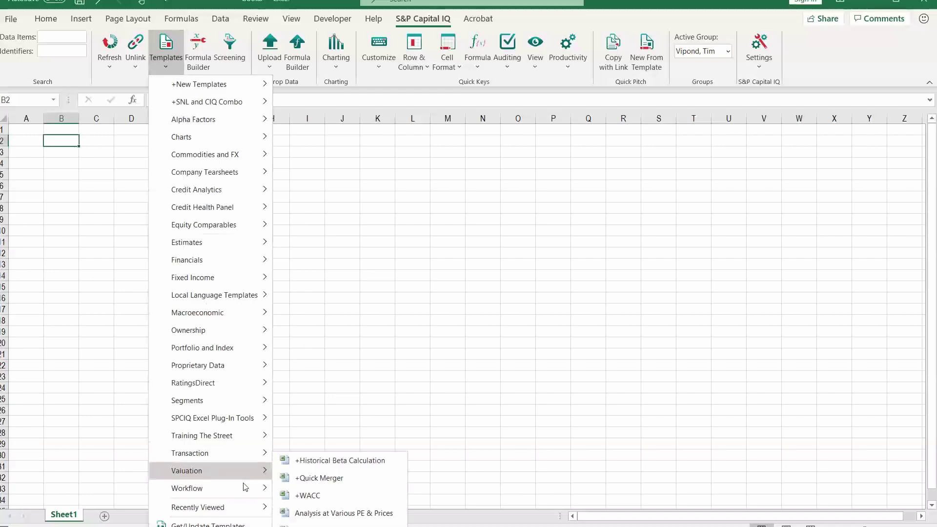
pyautogui.click(308, 495)
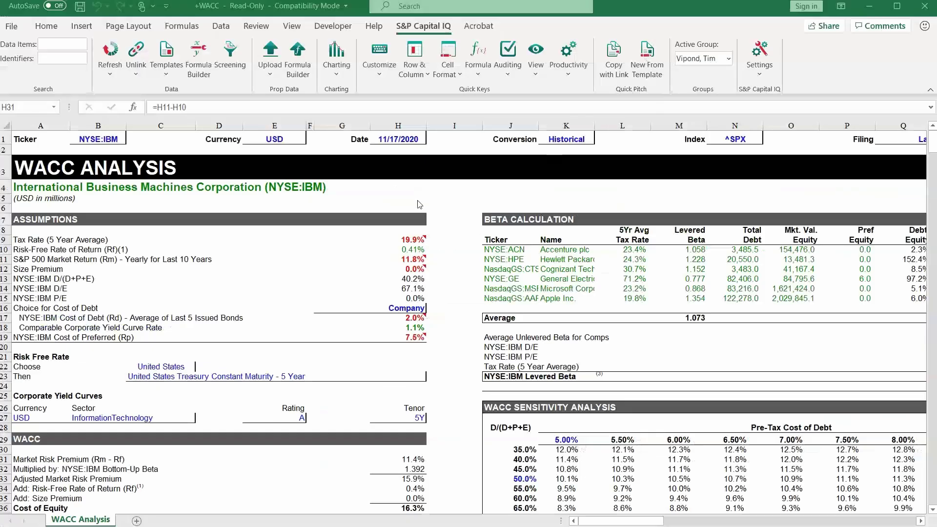
# Review the G8:H20 assumption inputs and the 10.4% WACC result in H50.
pyautogui.moveTo(401, 233); pyautogui.dragTo(342, 349)
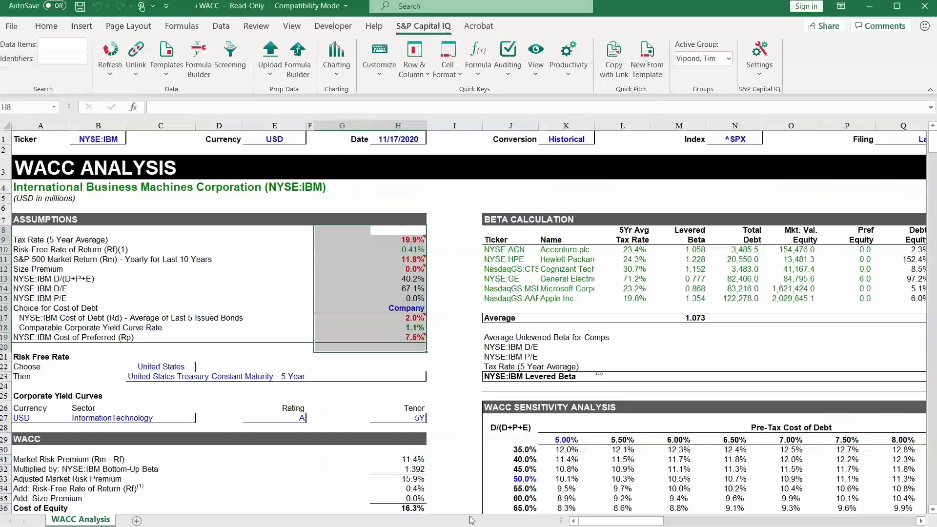
pyautogui.moveTo(648, 523); pyautogui.dragTo(705, 523)
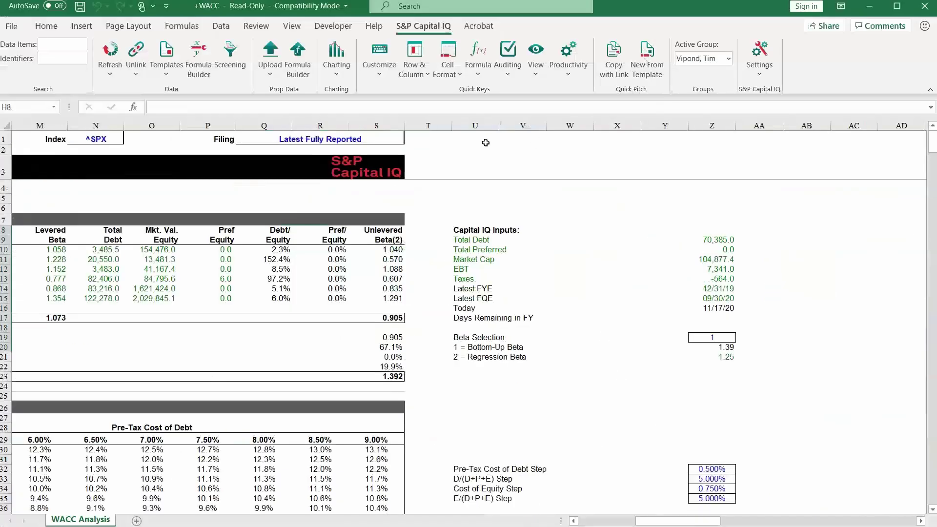
pyautogui.click(591, 521)
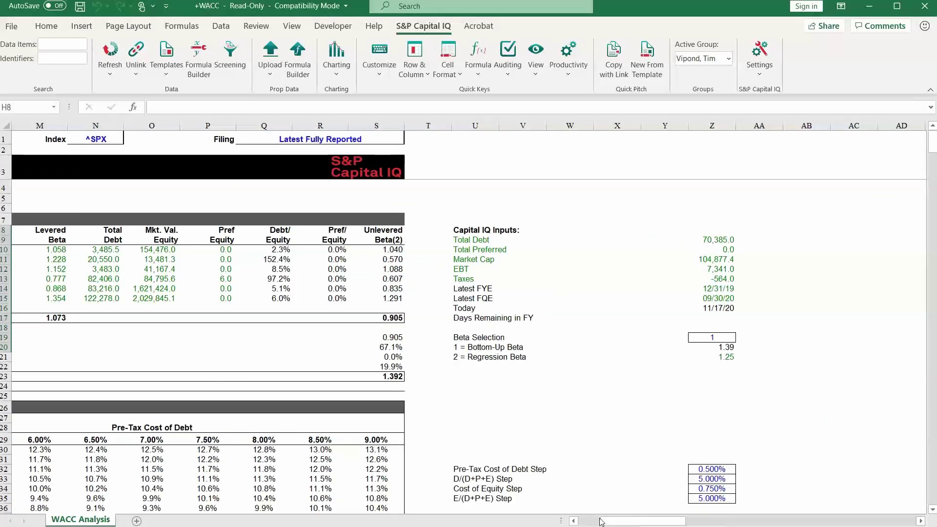
pyautogui.scroll(-5, 477, 407)
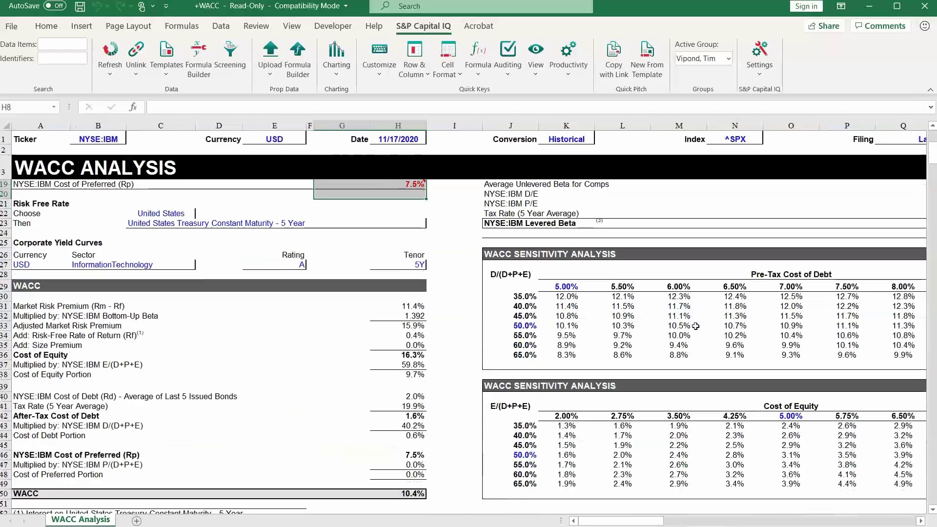
pyautogui.click(413, 492)
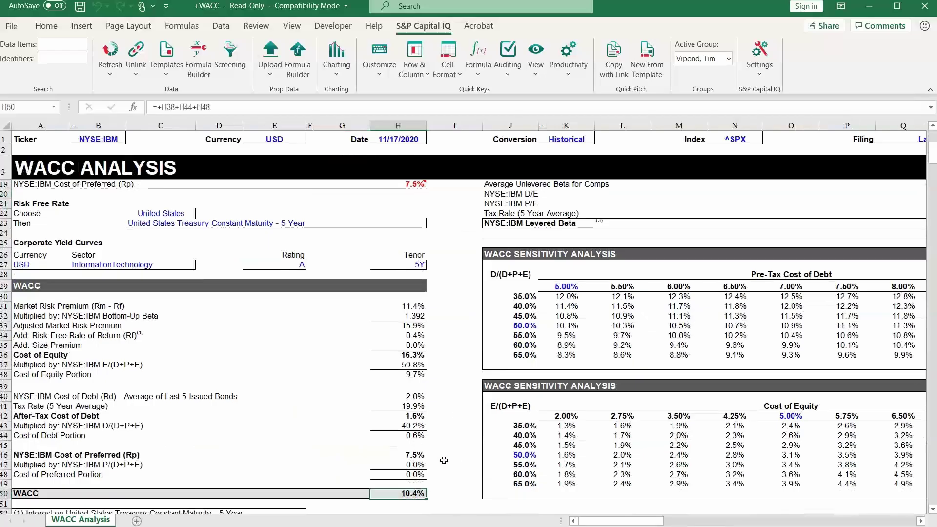
pyautogui.scroll(-2, 444, 462)
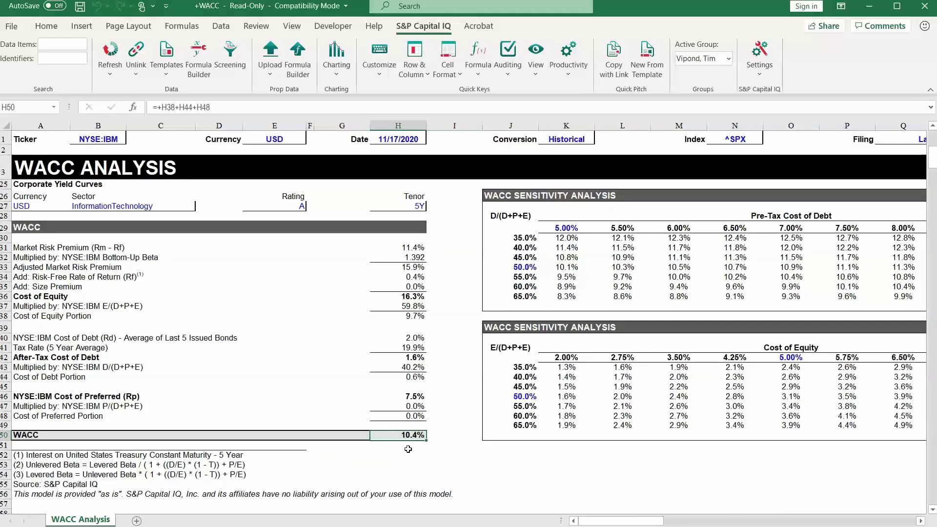
pyautogui.scroll(7, 408, 449)
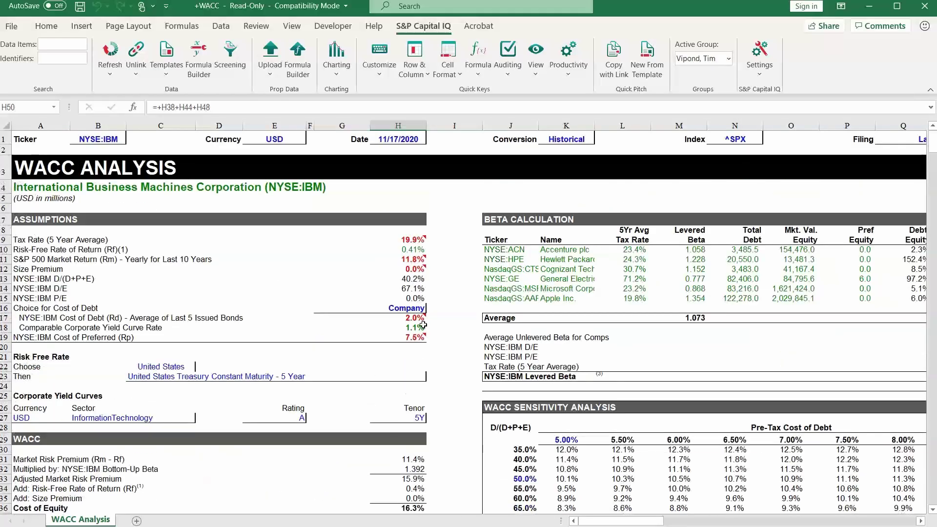
pyautogui.scroll(-6, 422, 325)
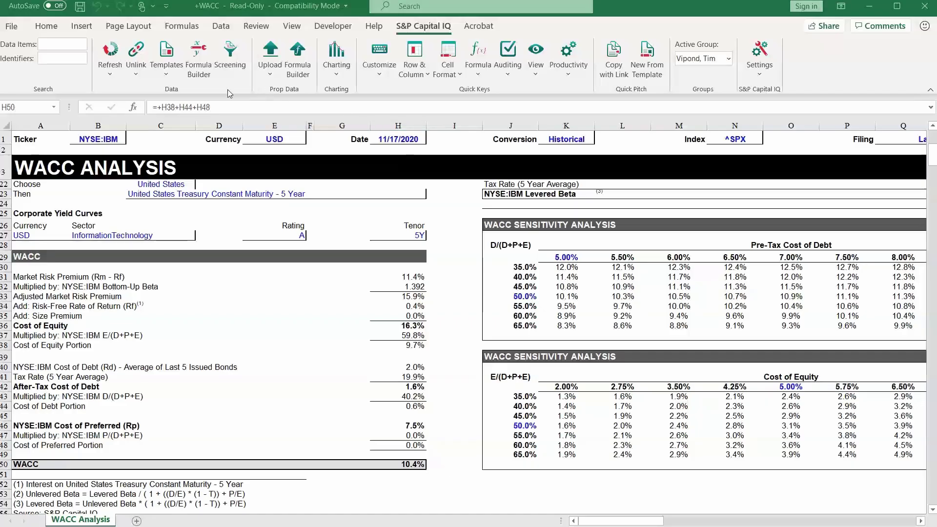
pyautogui.click(166, 64)
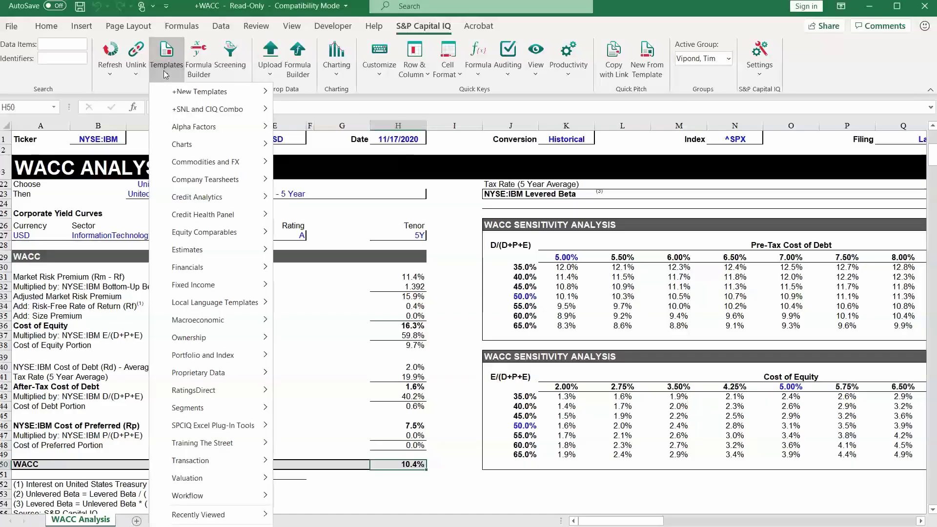
# Load the Valuation DCF template for IBM, choosing Yes To All to overwrite affected cells.
pyautogui.moveTo(226, 483)
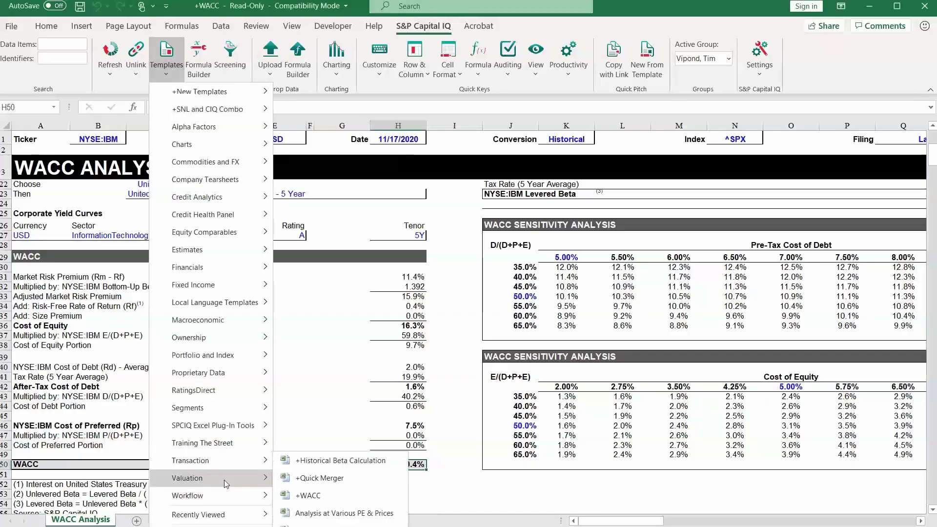
pyautogui.click(298, 495)
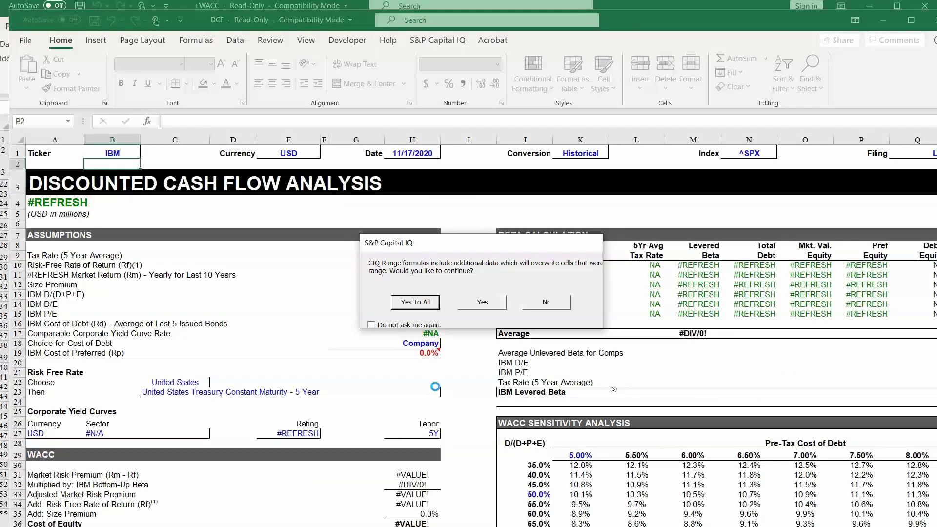
pyautogui.click(417, 302)
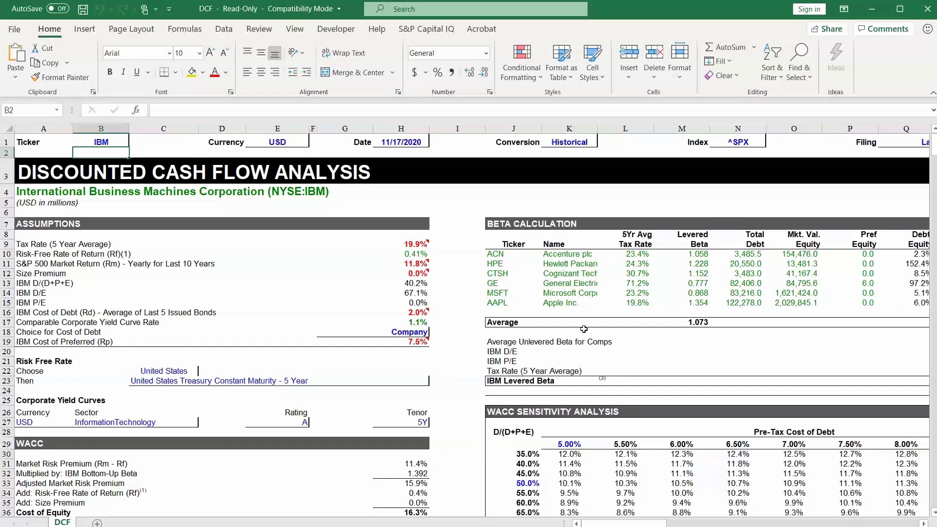
pyautogui.scroll(-1, 583, 333)
pyautogui.scroll(-2, 583, 333)
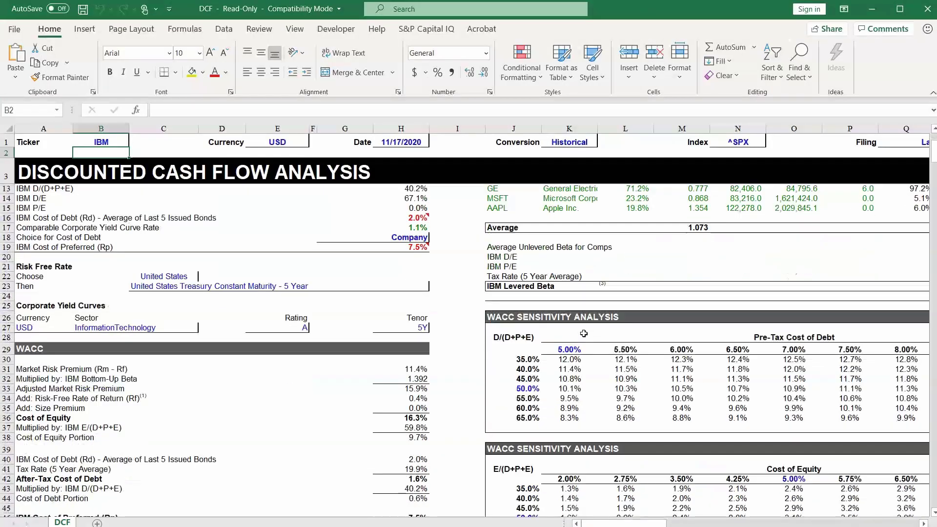
pyautogui.scroll(-4, 584, 333)
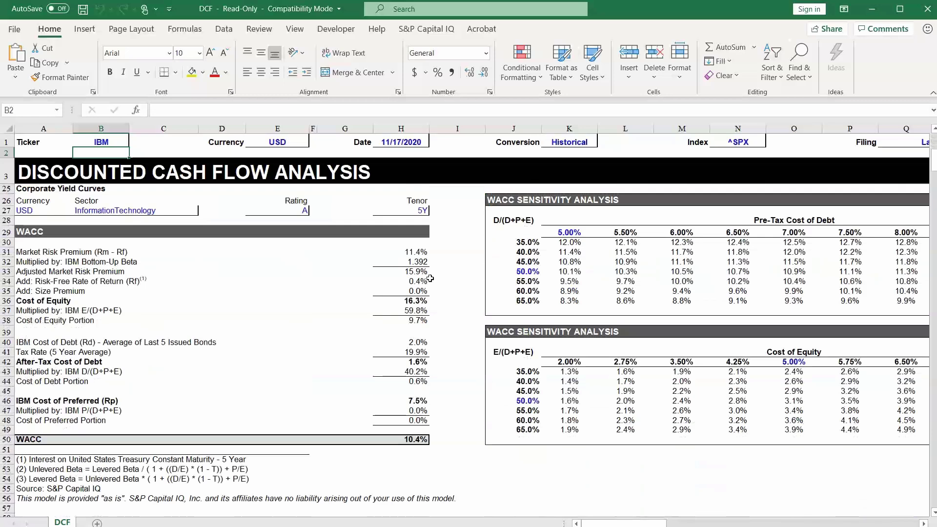
pyautogui.scroll(-9, 526, 384)
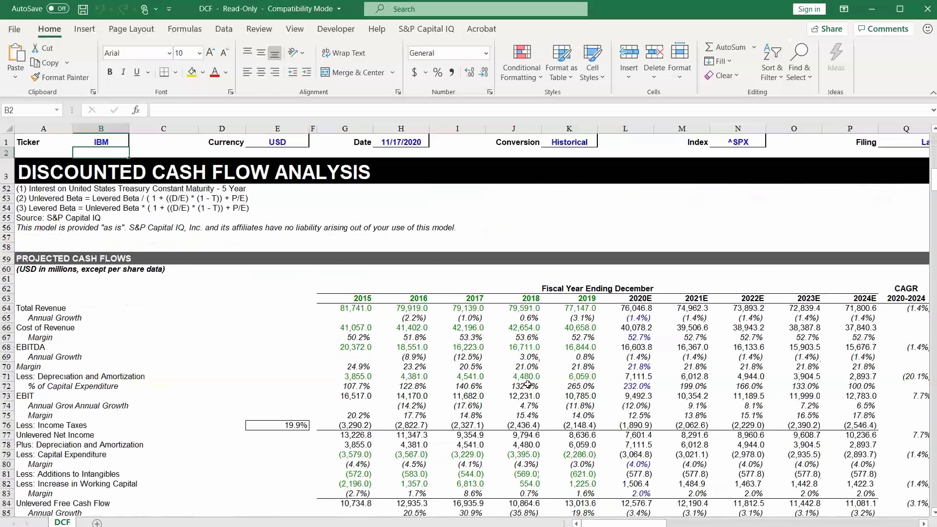
pyautogui.scroll(-2, 527, 385)
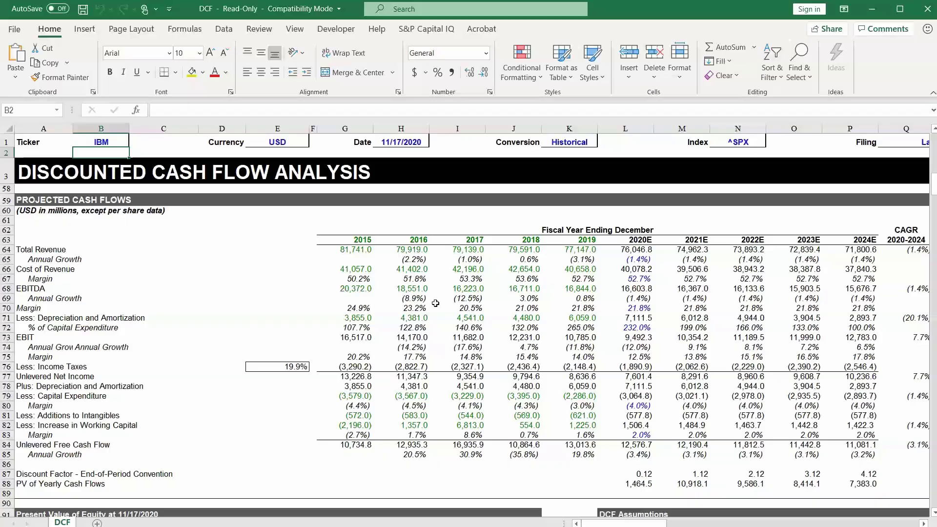
pyautogui.moveTo(359, 237); pyautogui.dragTo(593, 459)
pyautogui.moveTo(644, 239); pyautogui.dragTo(876, 476)
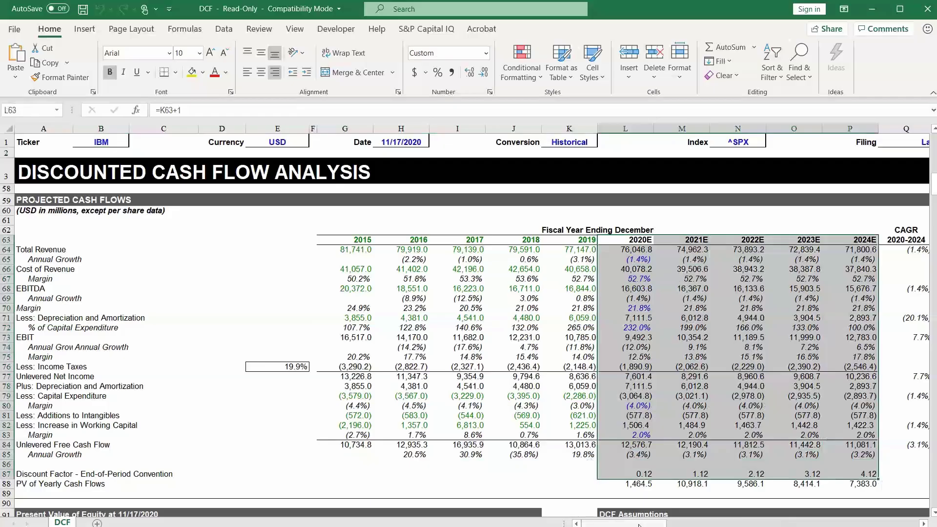
pyautogui.hscroll(5, 639, 525)
pyautogui.click(602, 422)
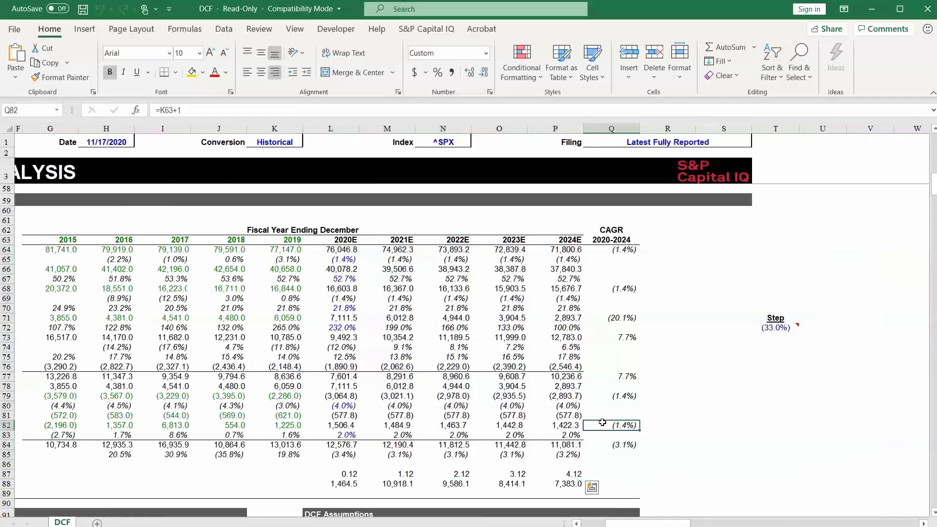
pyautogui.scroll(-5, 602, 422)
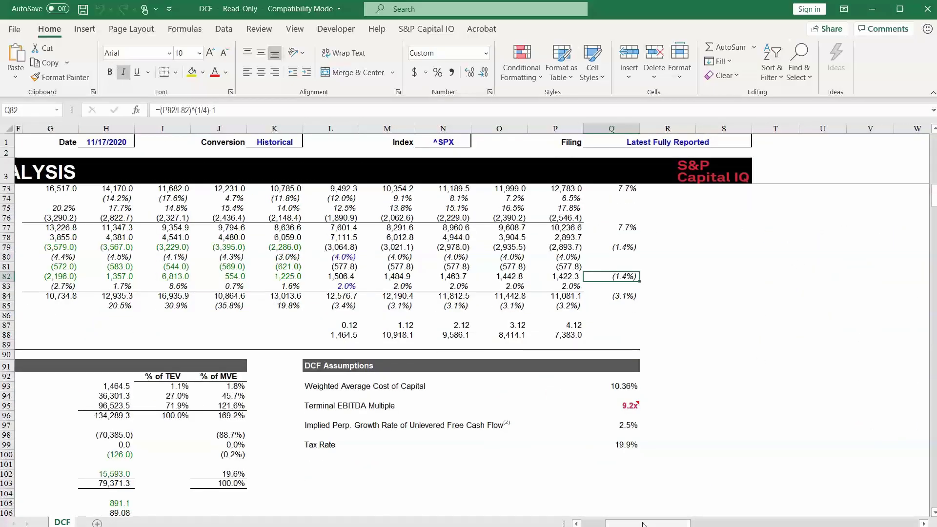
pyautogui.moveTo(643, 524); pyautogui.dragTo(620, 524)
pyautogui.scroll(-3, 414, 416)
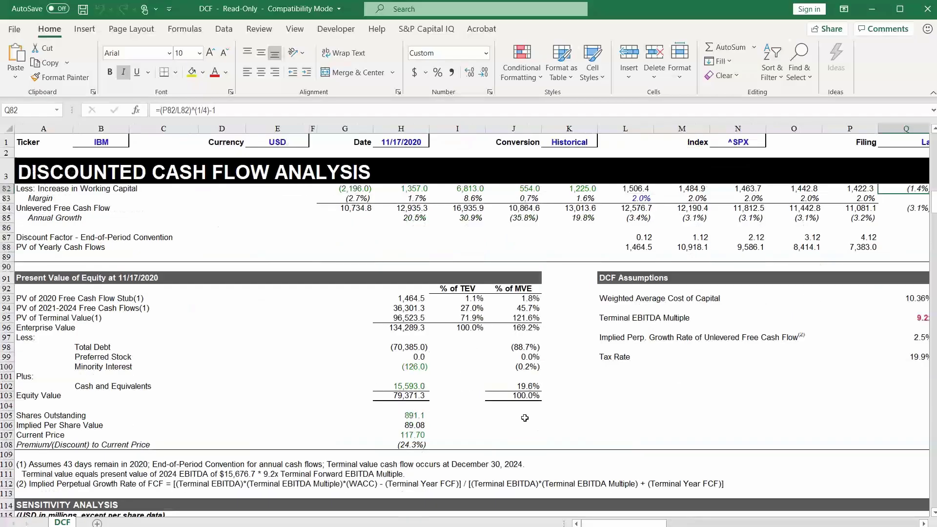
pyautogui.scroll(-1, 525, 418)
pyautogui.scroll(-5, 524, 418)
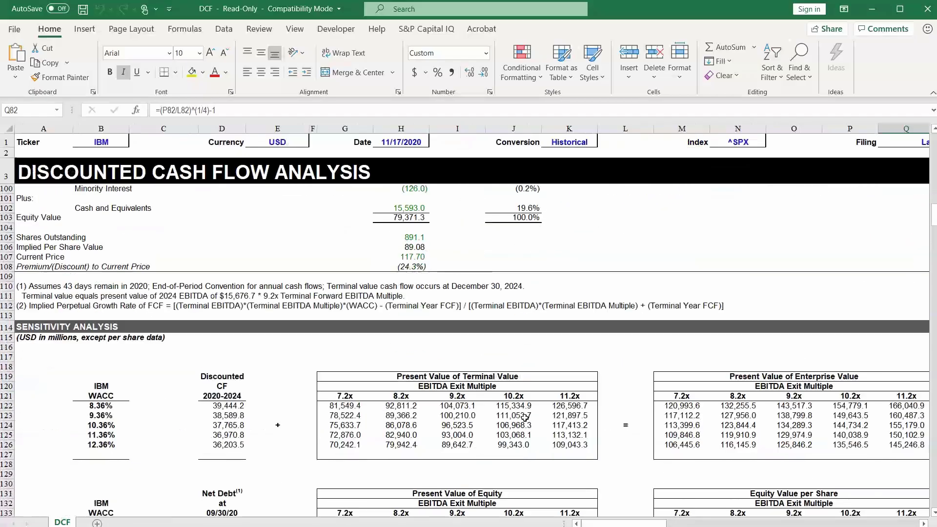
pyautogui.scroll(-2, 525, 417)
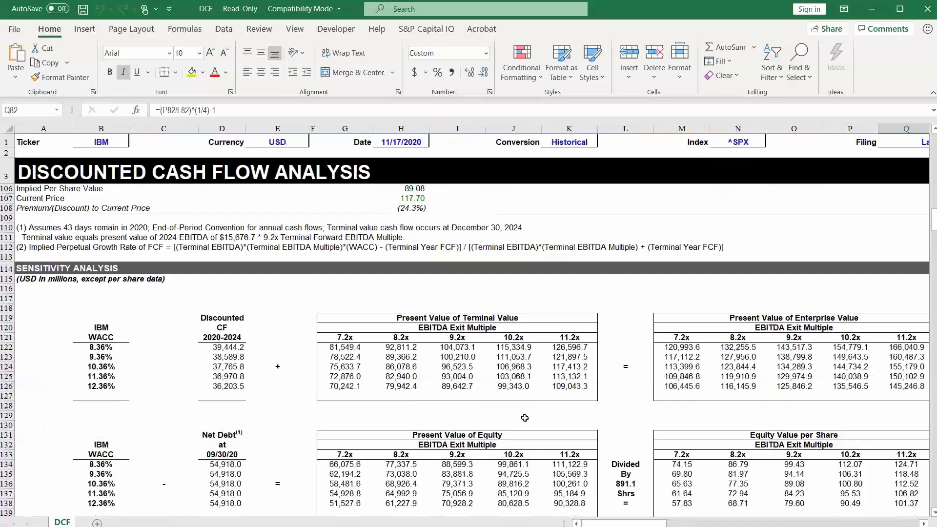
pyautogui.scroll(-2, 525, 418)
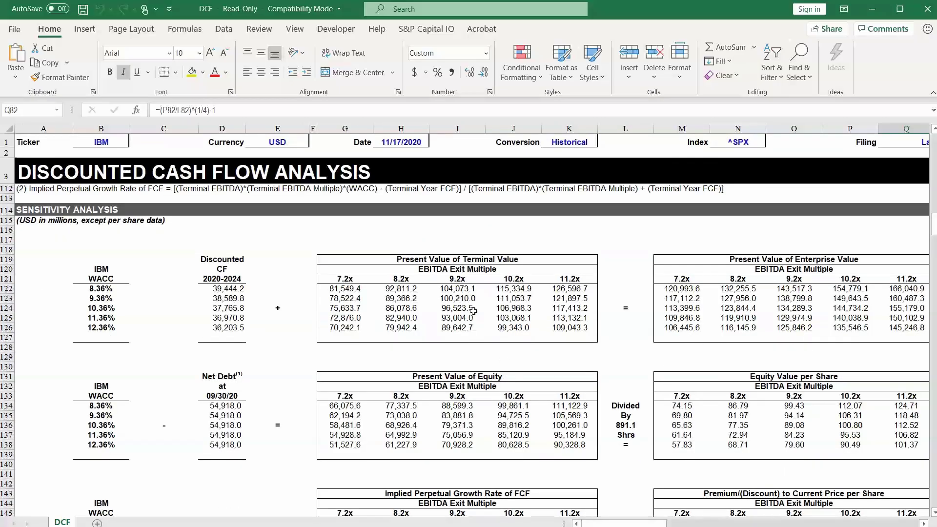
pyautogui.scroll(-9, 755, 316)
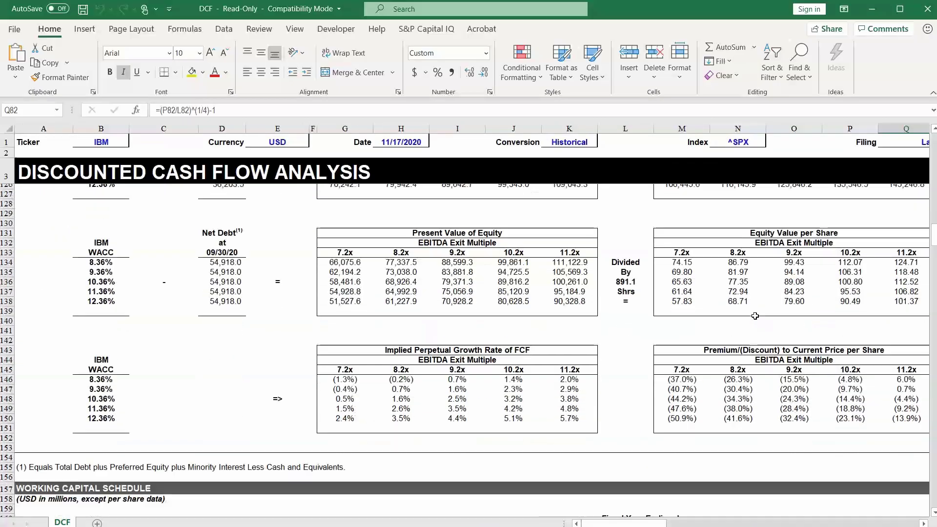
pyautogui.scroll(-9, 755, 316)
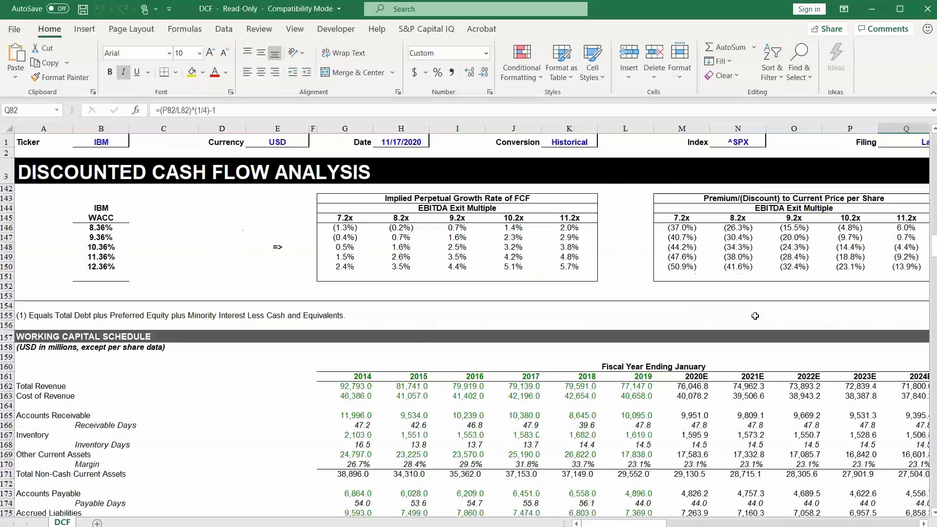
pyautogui.scroll(-3, 755, 316)
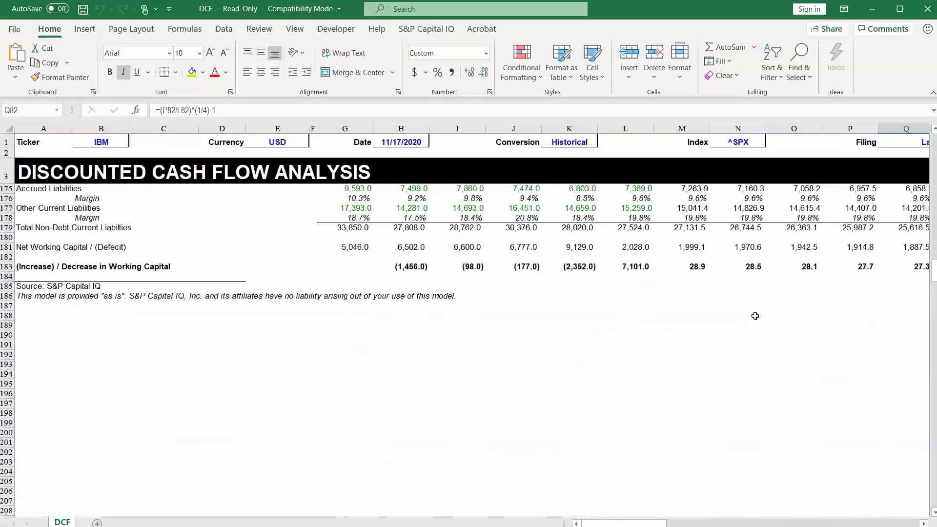
pyautogui.scroll(17, 755, 316)
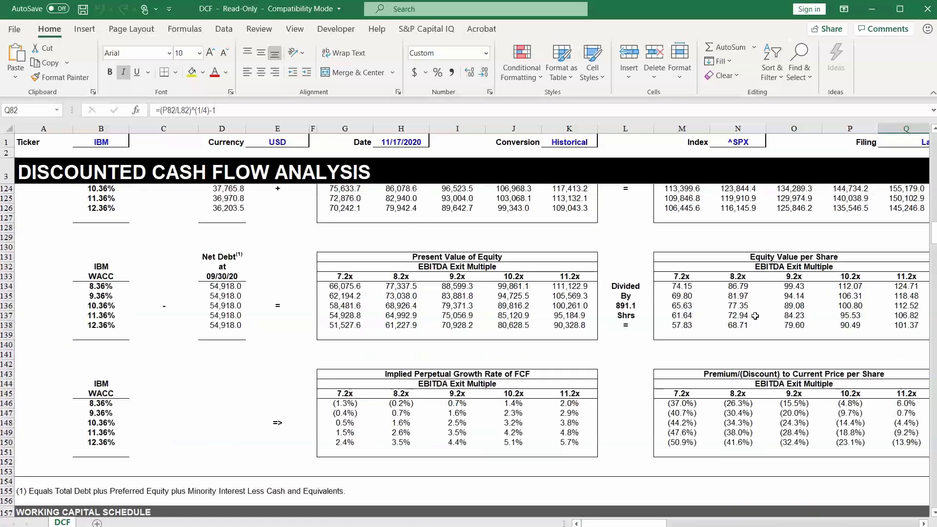
pyautogui.scroll(16, 755, 316)
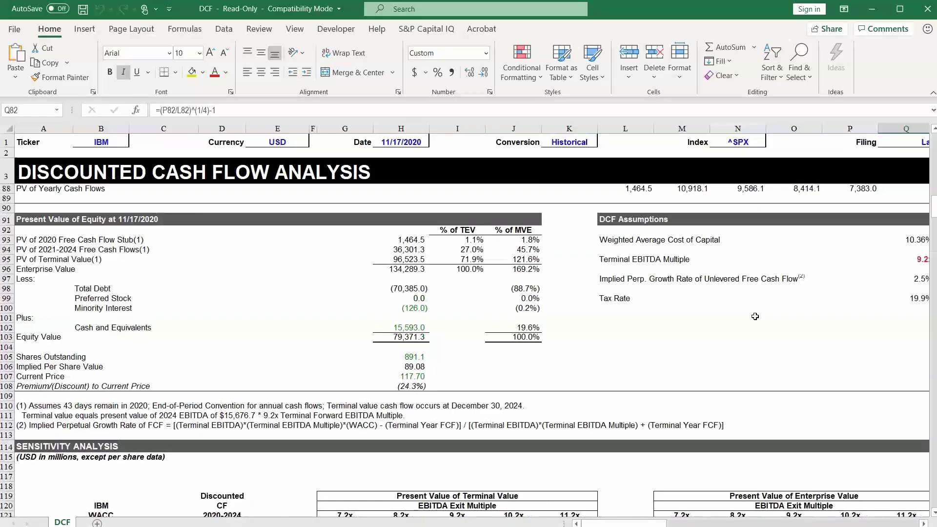
pyautogui.scroll(20, 756, 331)
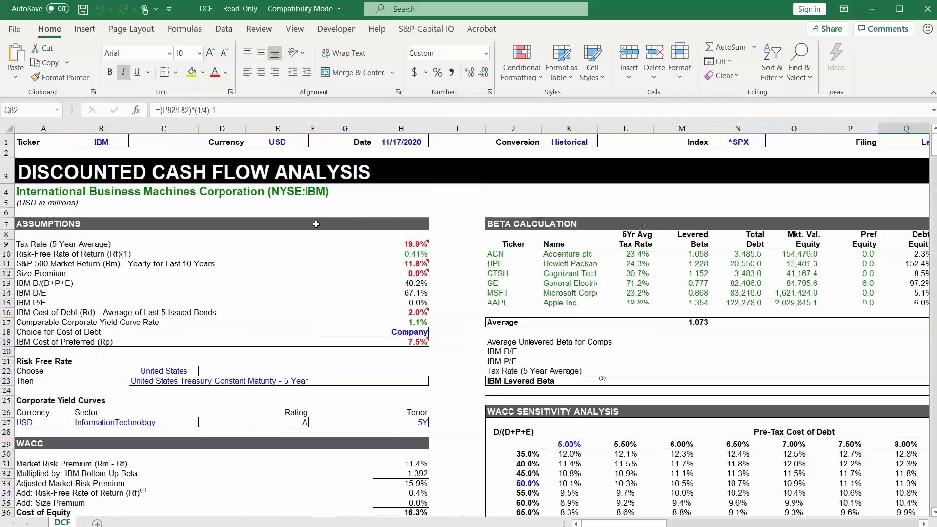
# Enter GE in ticker cell B1, then replace it with ibm and review IBM's 2020E–2024E projections.
pyautogui.click(101, 142)
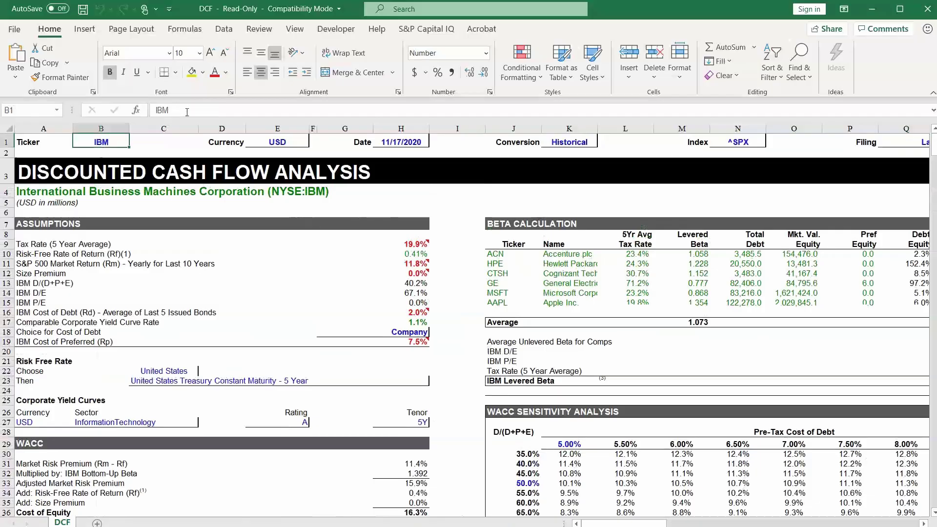
pyautogui.doubleClick(100, 141)
pyautogui.write('GE')
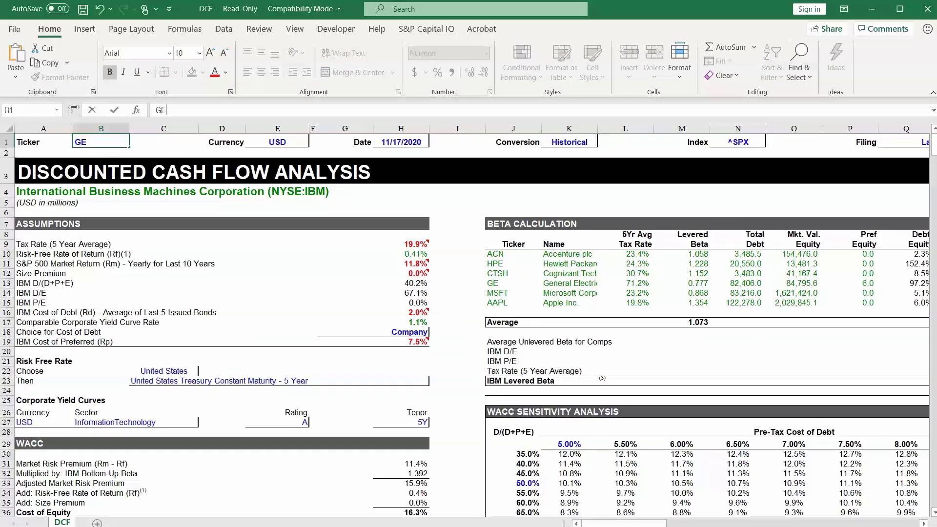
pyautogui.press('Return')
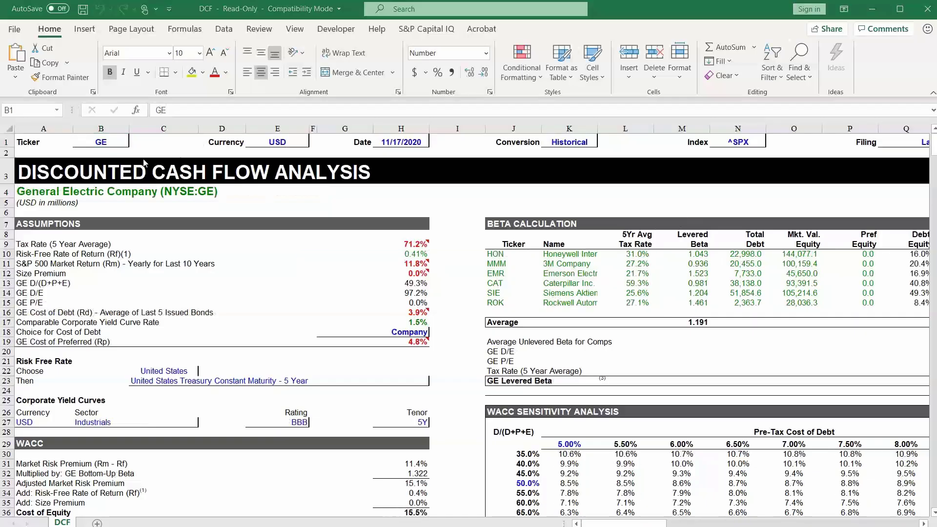
pyautogui.click(101, 138)
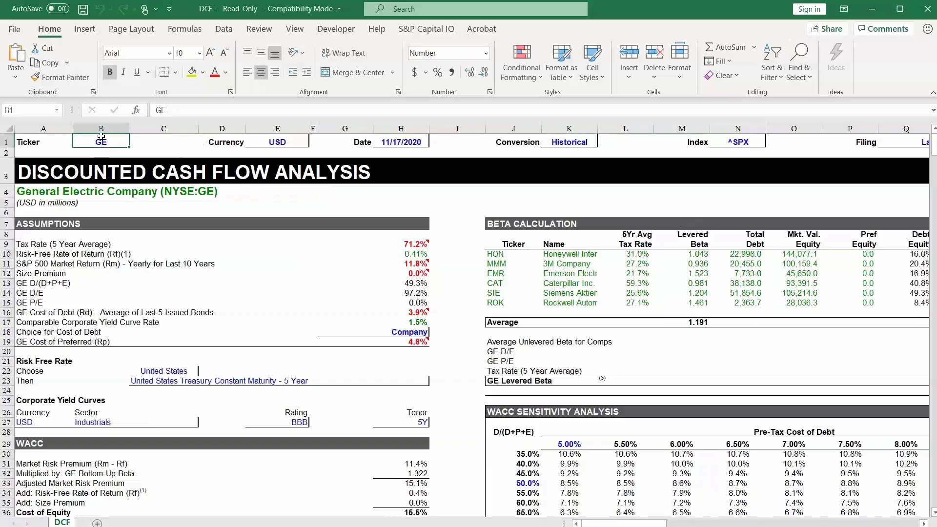
pyautogui.write('ibm')
pyautogui.press('Return')
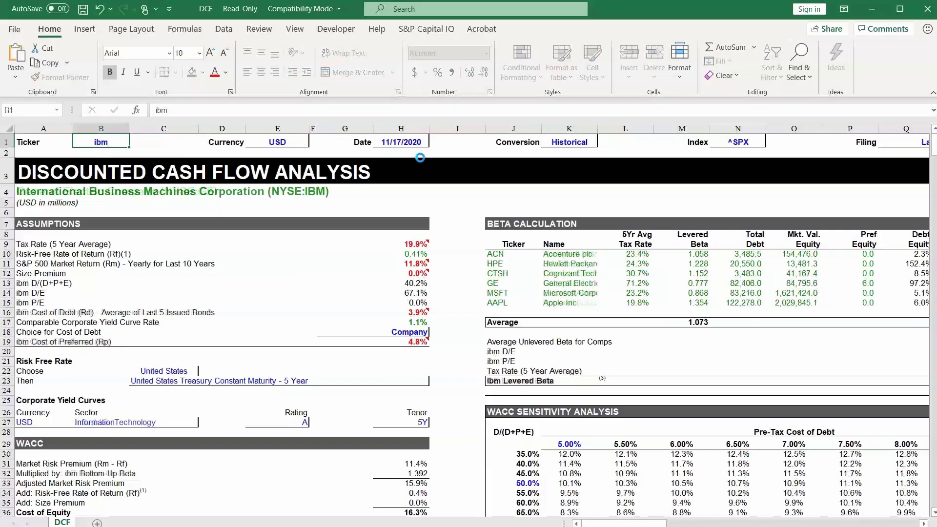
pyautogui.scroll(-9, 436, 317)
pyautogui.click(436, 317)
pyautogui.scroll(-5, 436, 318)
# Fill the implied per share value (H106) and current price (H107) cells yellow.
pyautogui.scroll(-15, 436, 317)
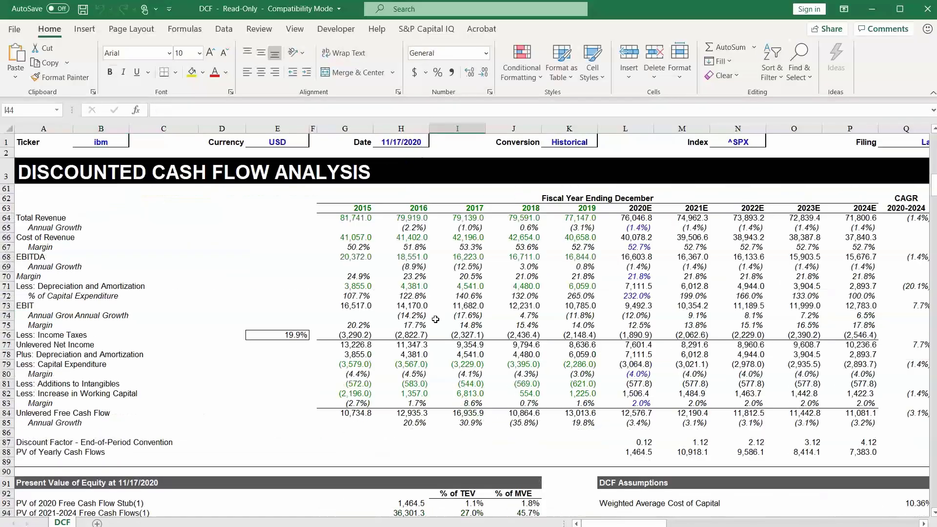
pyautogui.scroll(3, 436, 319)
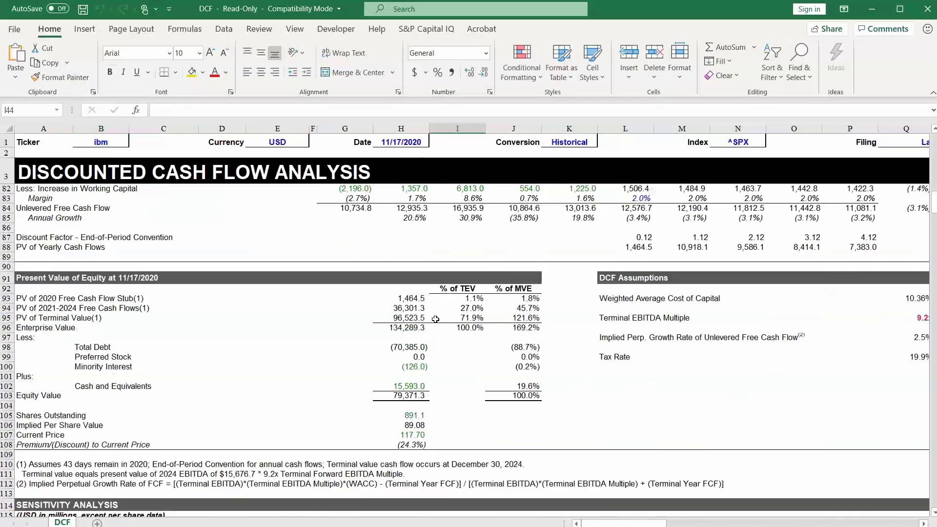
pyautogui.click(411, 425)
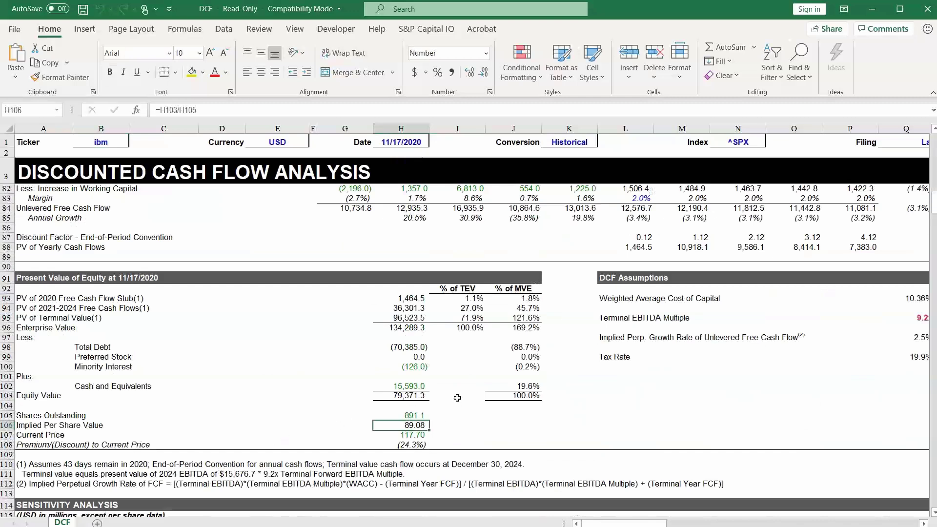
pyautogui.click(191, 72)
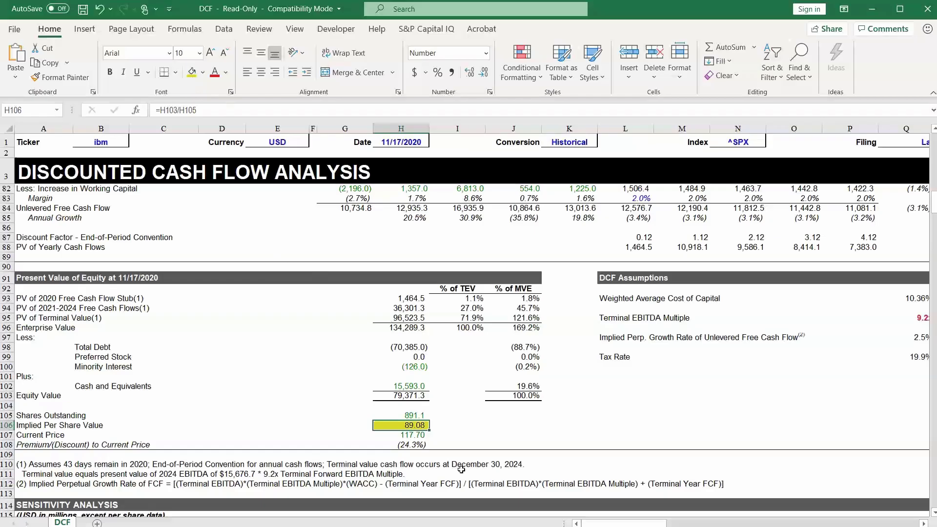
pyautogui.press('Return')
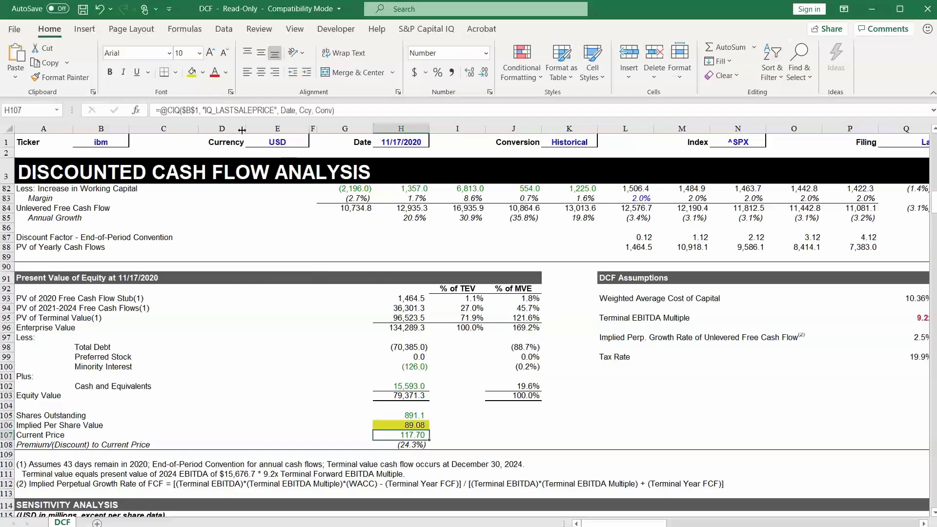
pyautogui.click(191, 73)
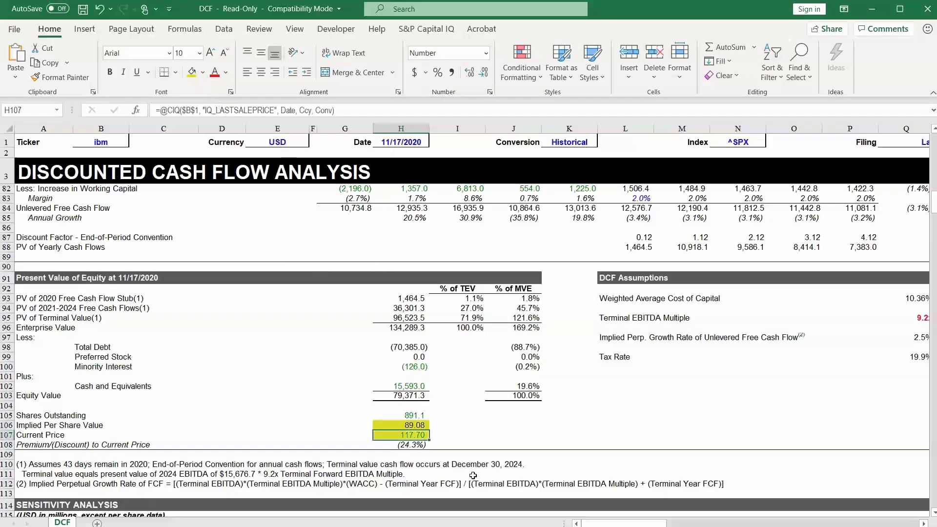
pyautogui.click(423, 445)
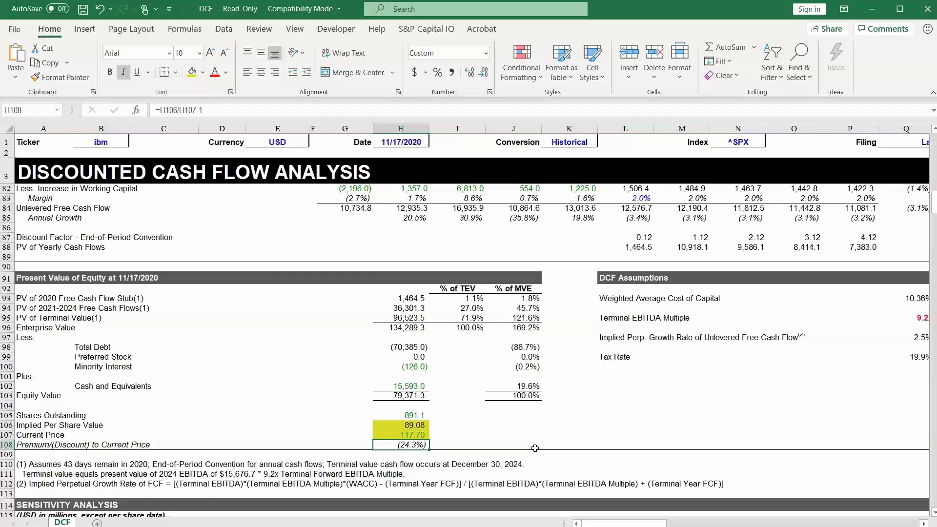
# Review the DCF model and select the 2020E–2024E projection figures.
pyautogui.scroll(3, 671, 440)
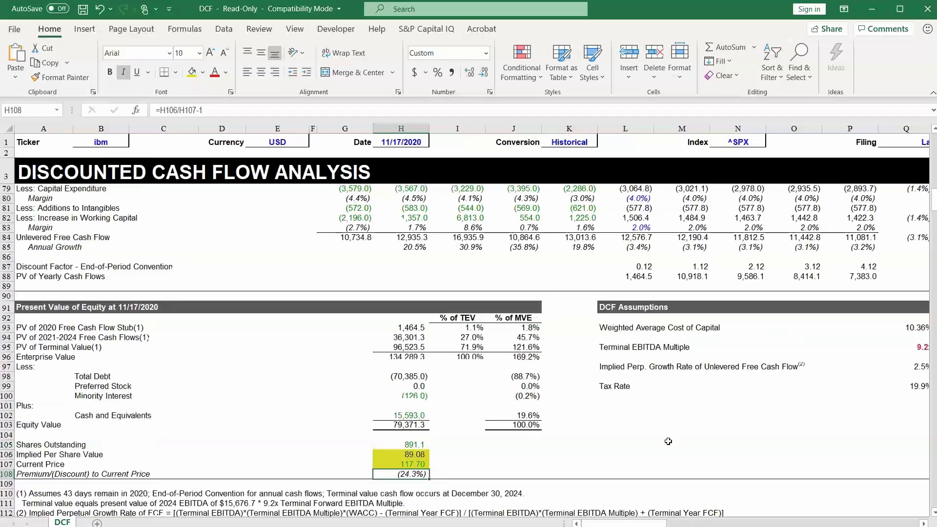
pyautogui.scroll(3, 666, 443)
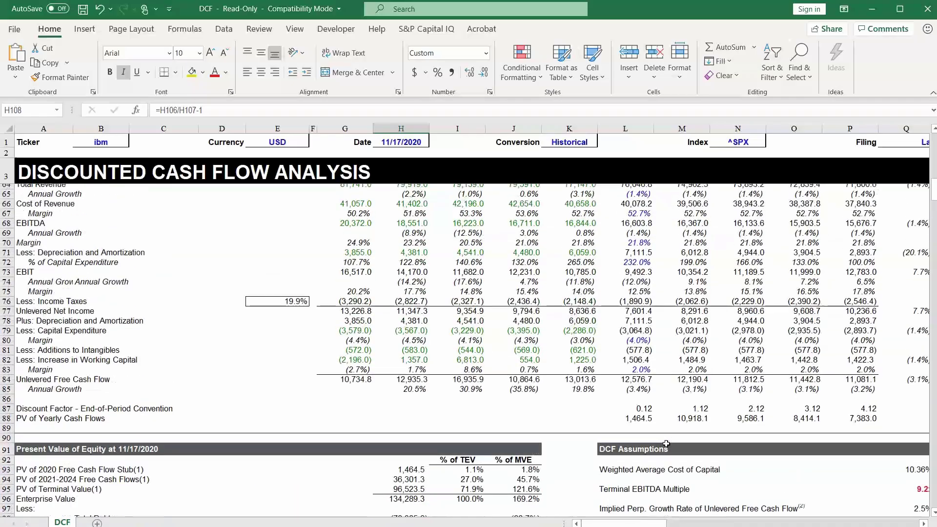
pyautogui.scroll(1, 666, 444)
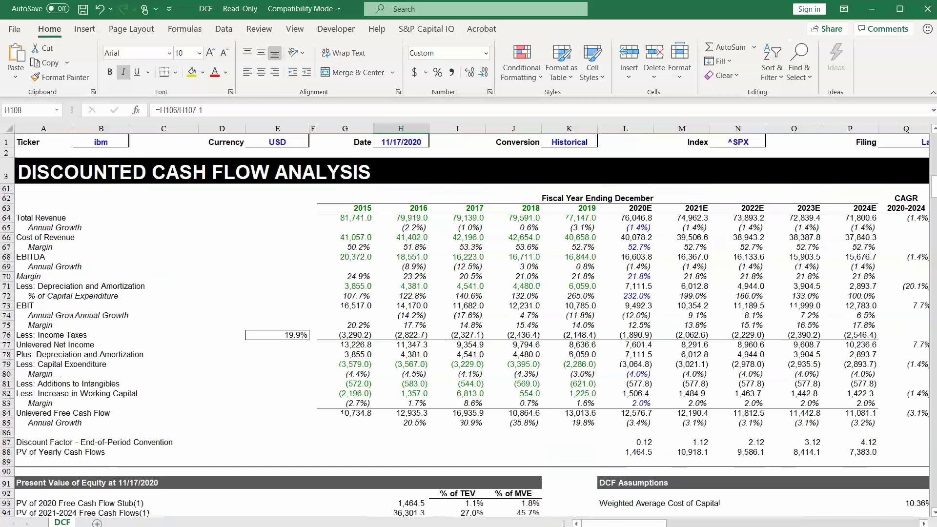
pyautogui.scroll(-8, 455, 495)
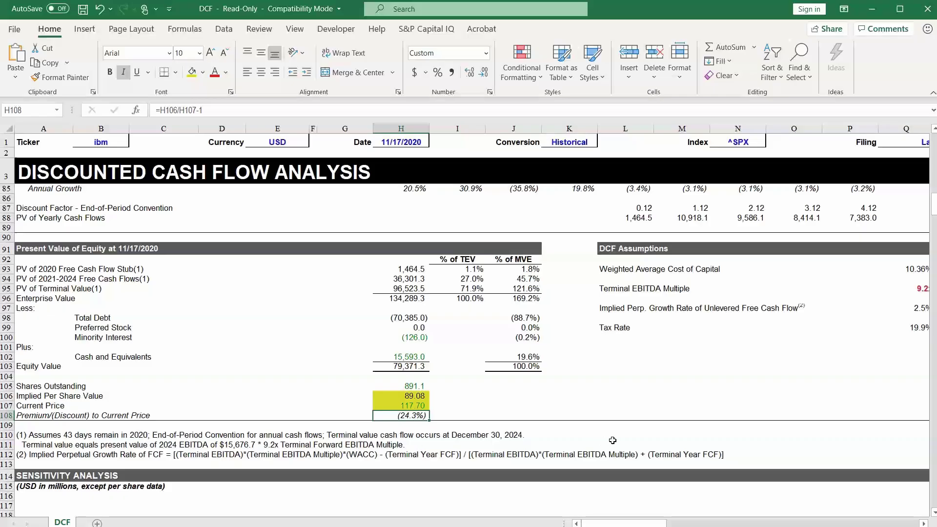
pyautogui.scroll(8, 613, 440)
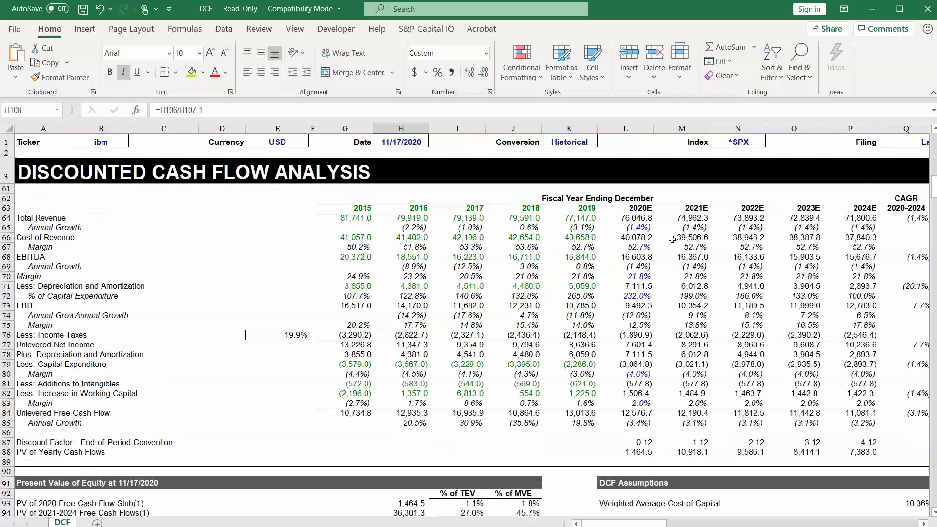
pyautogui.moveTo(634, 218); pyautogui.dragTo(858, 422)
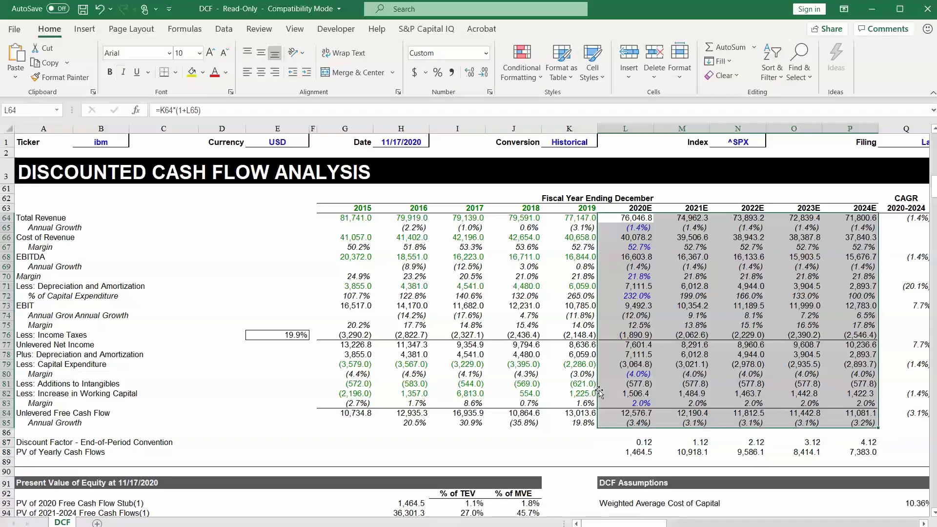
pyautogui.scroll(-6, 590, 396)
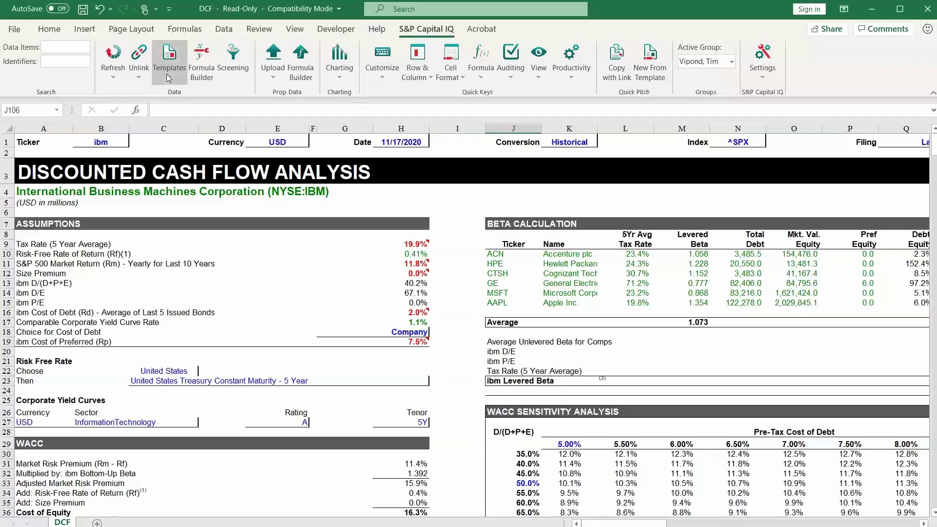
# Load the Company Tearsheets +One Page Tearsheet template.
pyautogui.click(168, 73)
pyautogui.moveTo(209, 184)
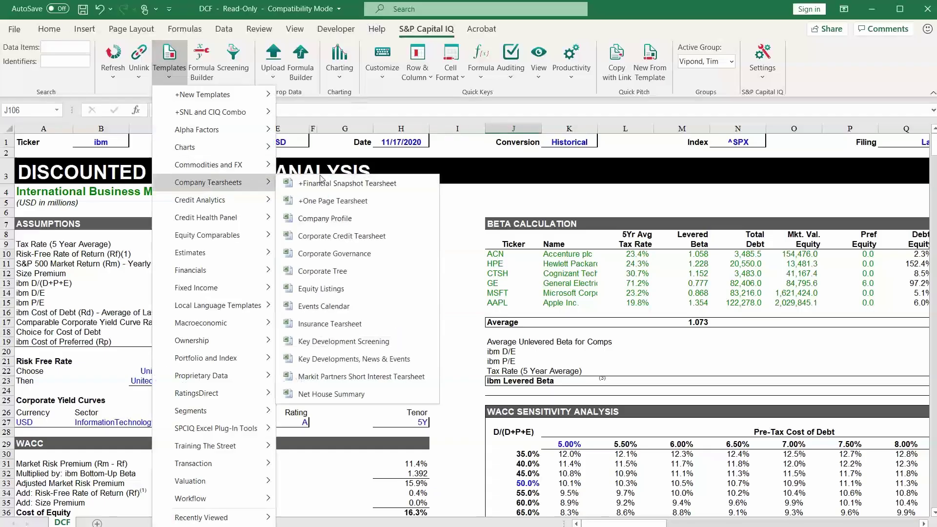
pyautogui.click(357, 202)
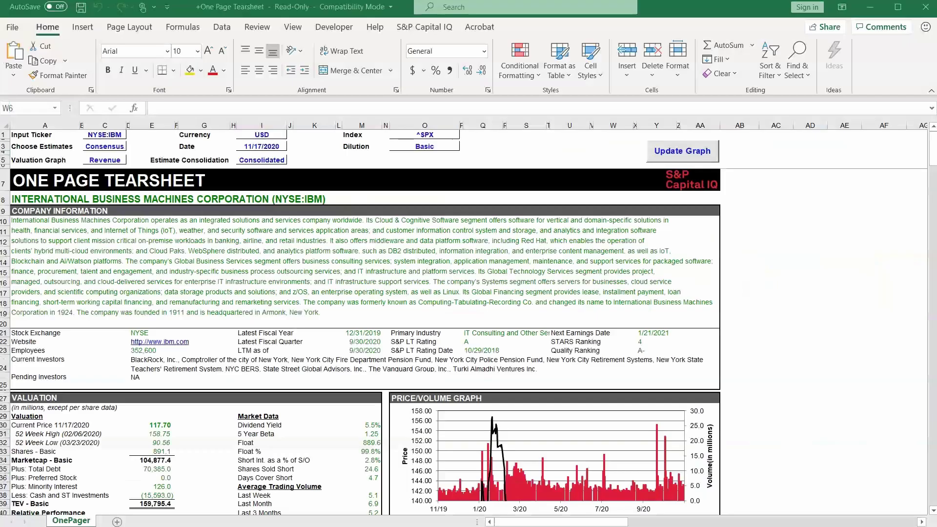
pyautogui.click(742, 208)
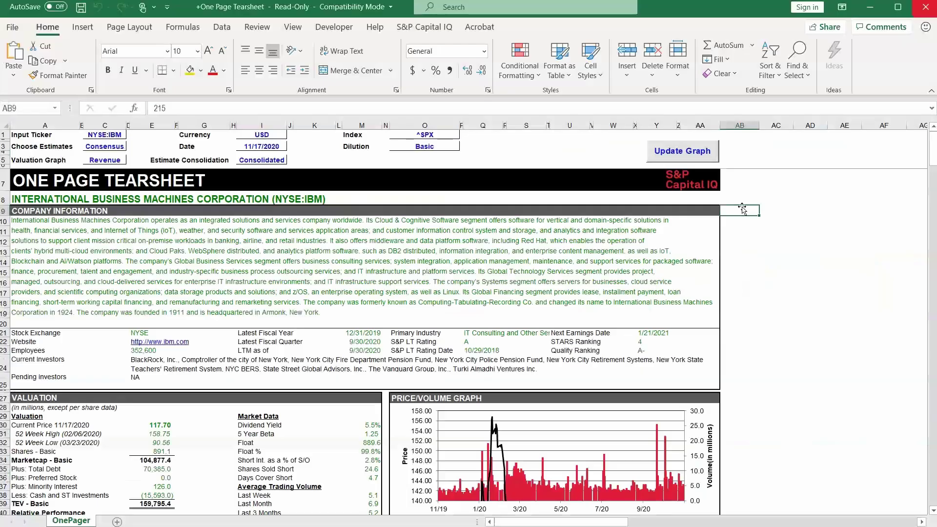
pyautogui.scroll(-3, 742, 208)
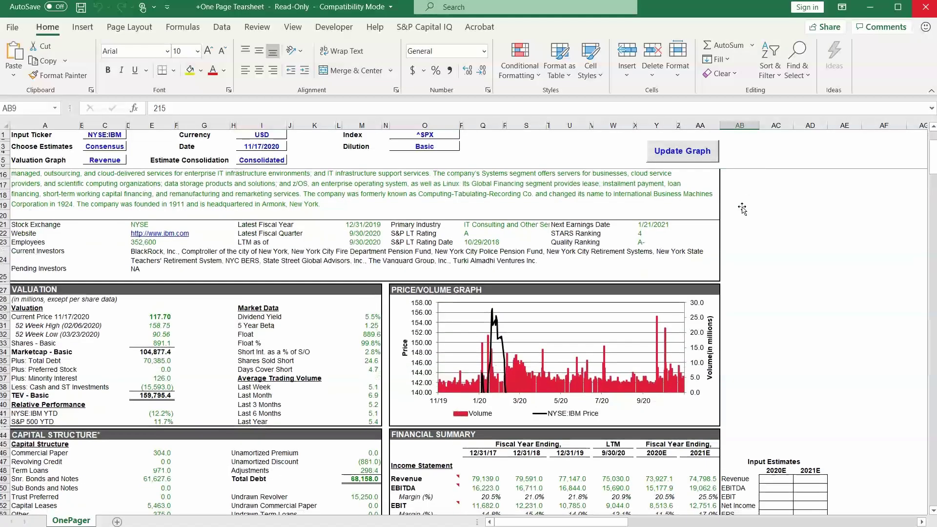
pyautogui.scroll(-2, 742, 209)
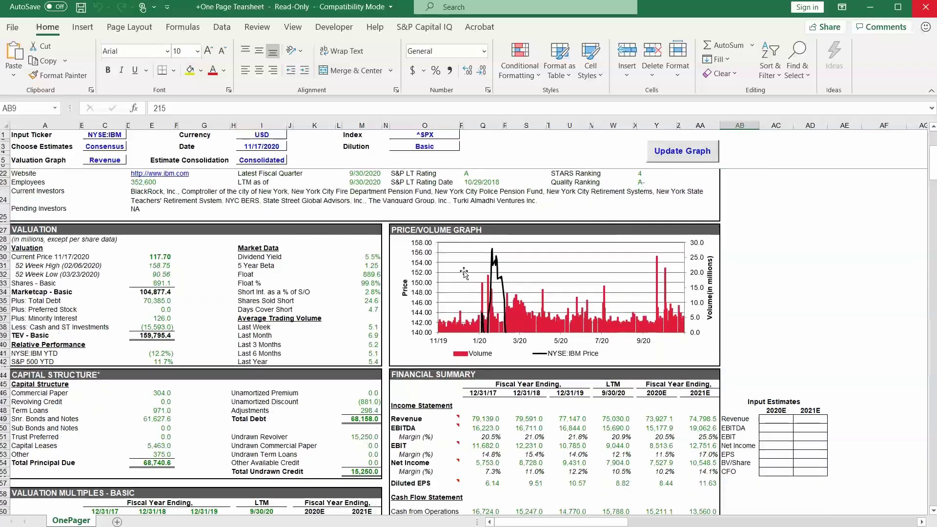
pyautogui.scroll(-1, 466, 274)
pyautogui.scroll(-3, 617, 281)
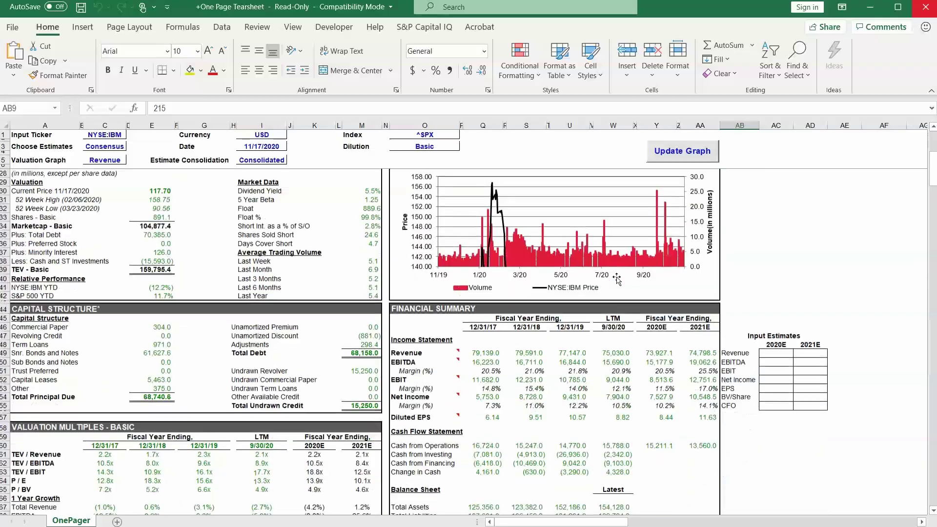
pyautogui.scroll(-1, 306, 298)
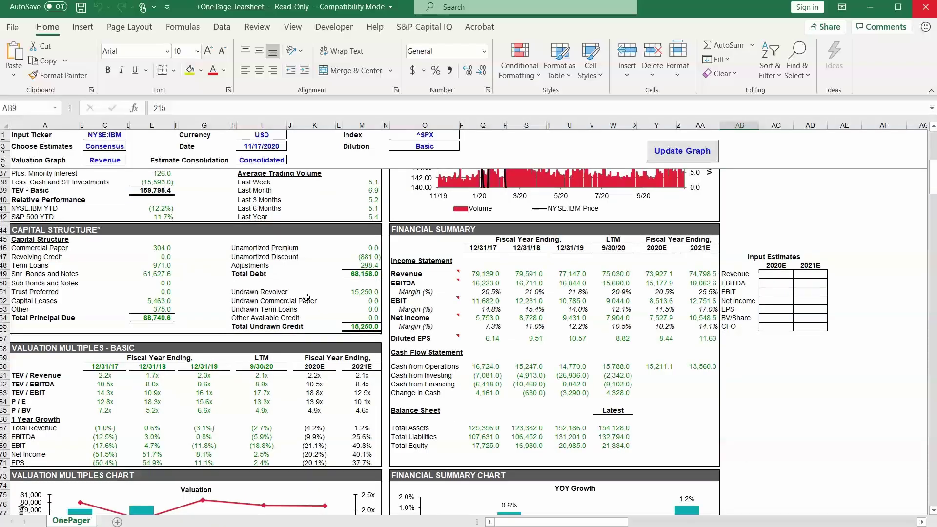
pyautogui.scroll(-1, 306, 298)
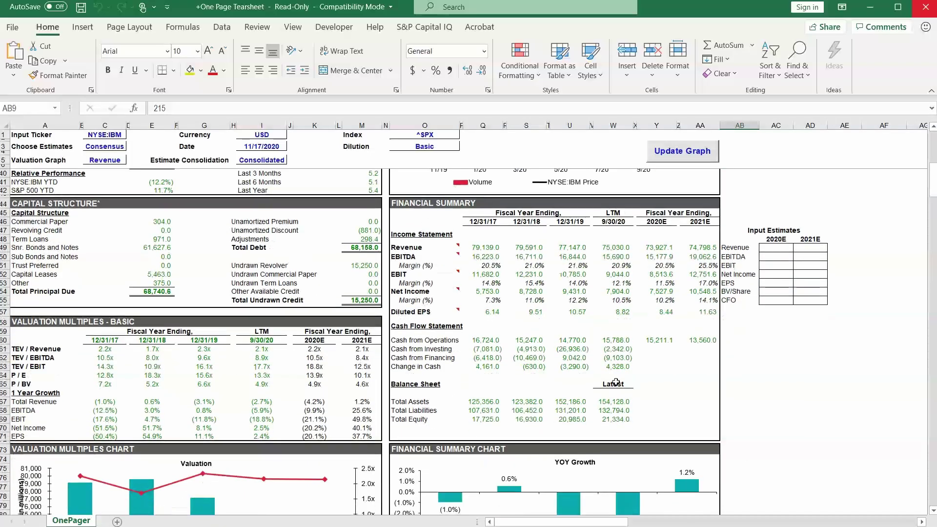
pyautogui.scroll(-3, 540, 346)
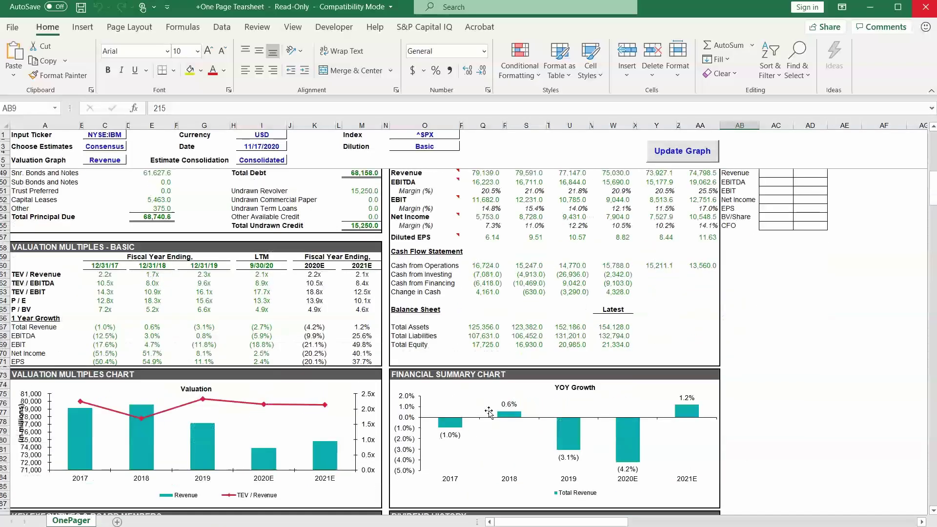
pyautogui.scroll(-2, 513, 409)
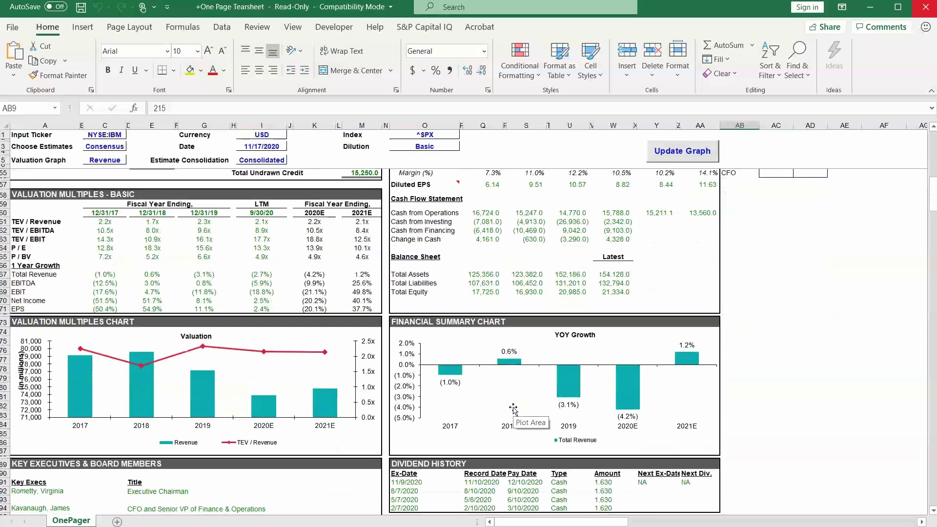
pyautogui.scroll(-4, 514, 409)
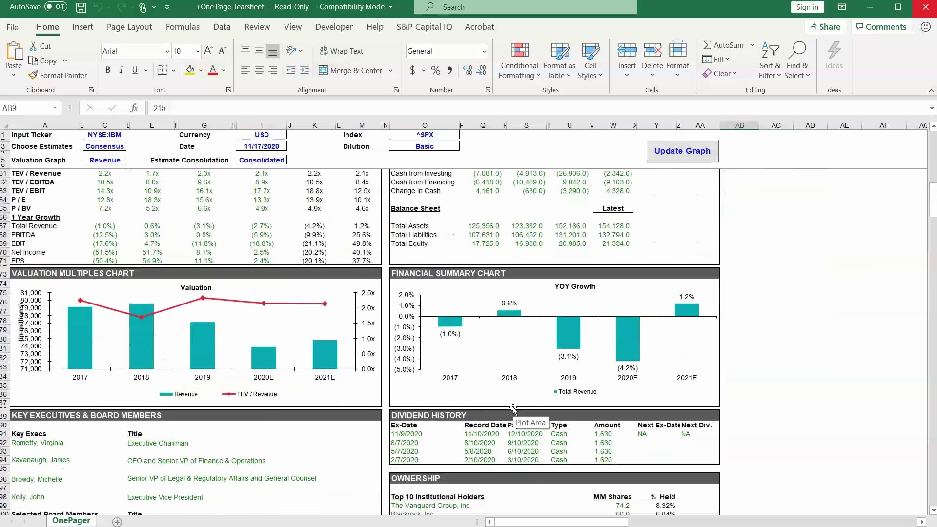
pyautogui.scroll(-2, 513, 409)
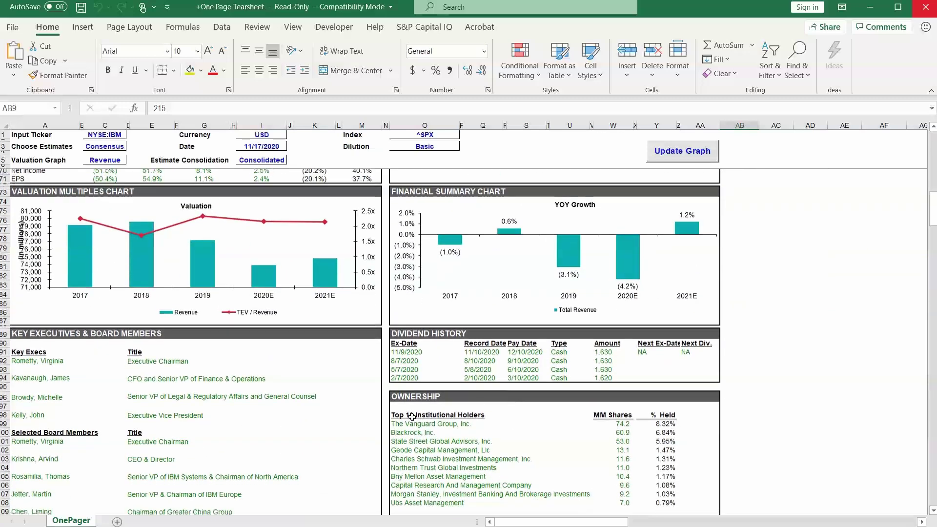
pyautogui.scroll(-6, 505, 383)
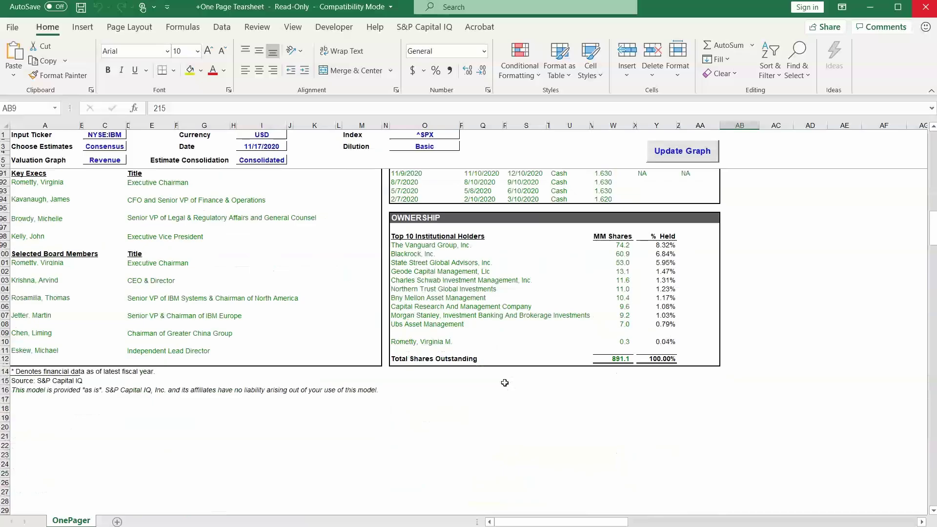
pyautogui.scroll(12, 506, 383)
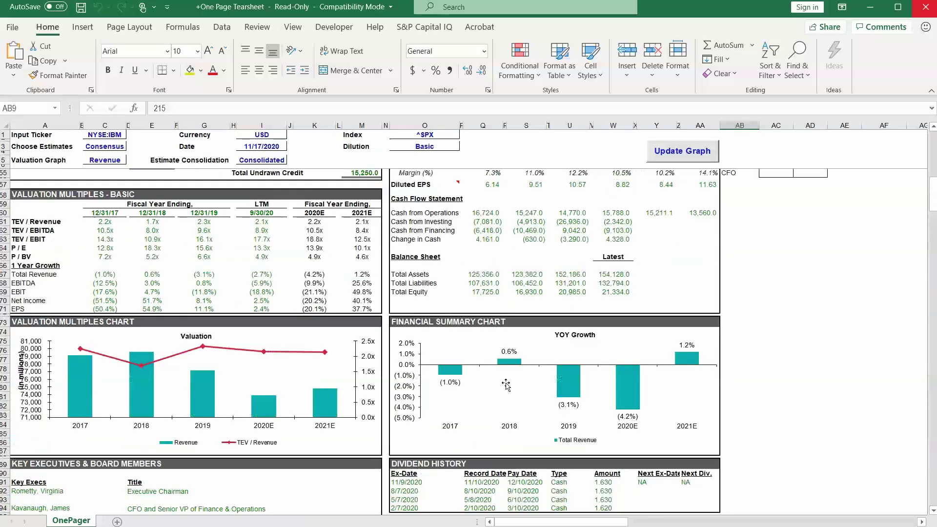
pyautogui.scroll(16, 505, 384)
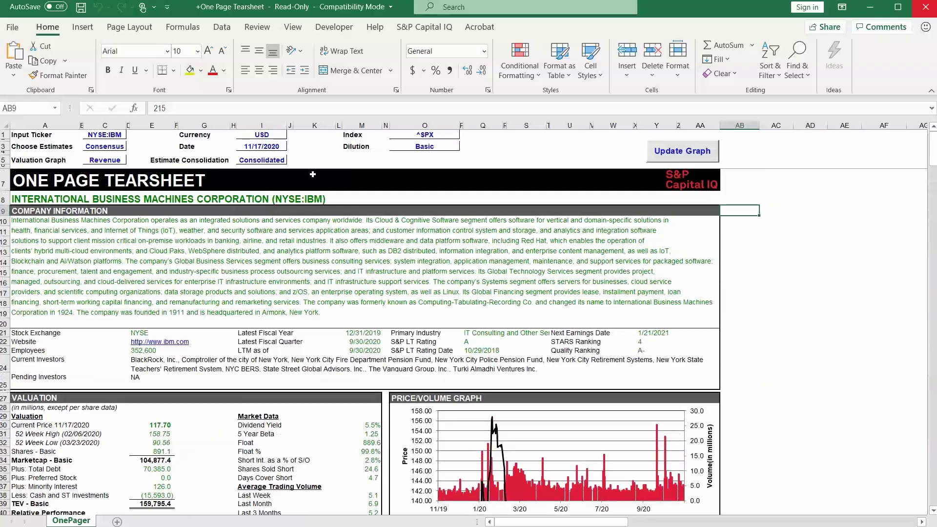
pyautogui.click(107, 137)
# Change the C1 ticker from NYSE:IBM to NYSE:GE and review the refreshed tearsheet.
pyautogui.moveTo(175, 108); pyautogui.dragTo(189, 108)
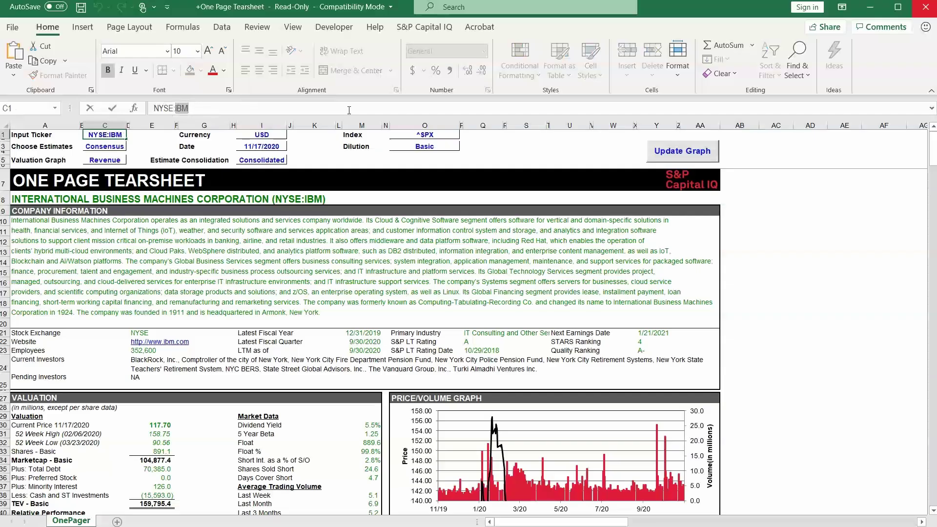
pyautogui.write('GE')
pyautogui.press('Return')
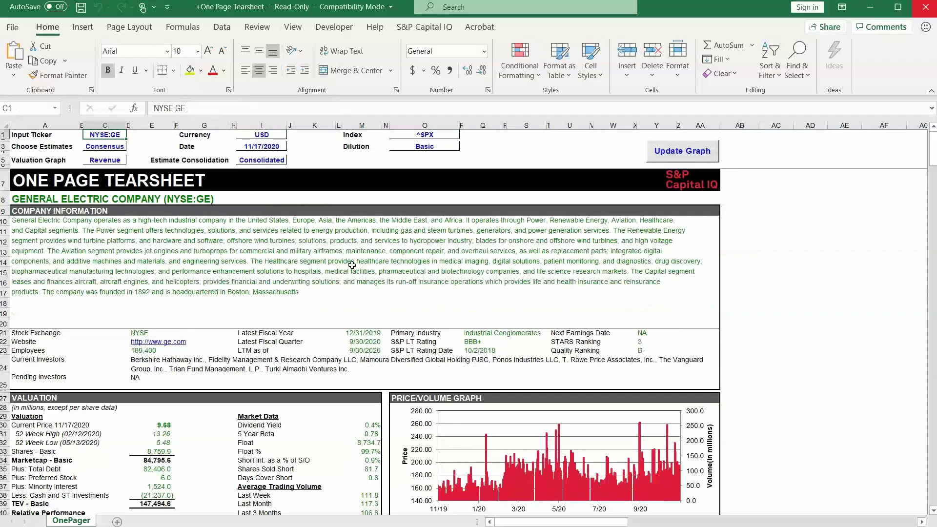
pyautogui.scroll(-10, 352, 265)
pyautogui.scroll(-6, 352, 265)
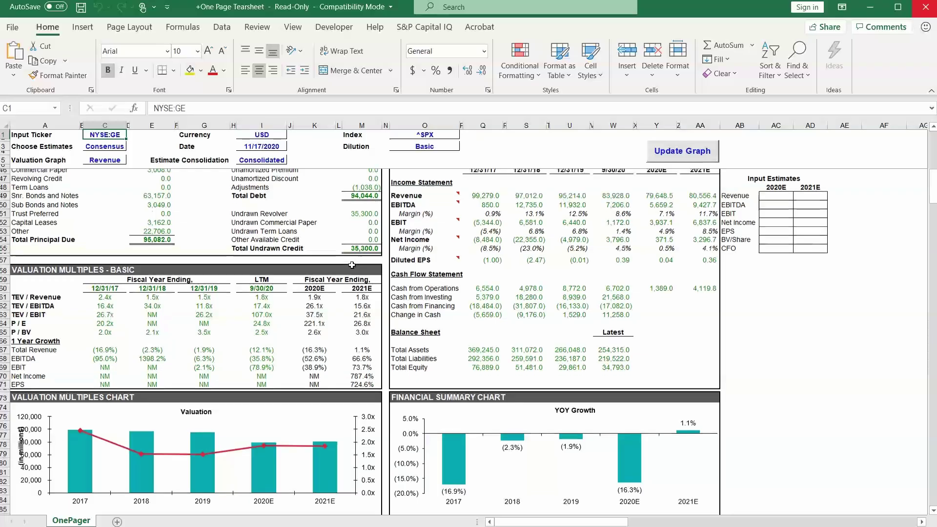
pyautogui.scroll(16, 352, 265)
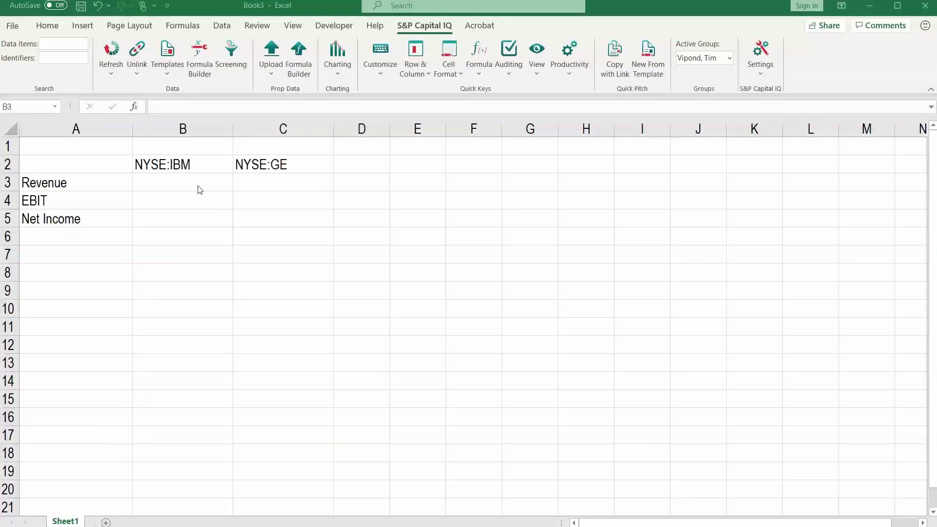
# Insert a CIQ Total Revenue formula in B3 using ticker B2, FY2019, as of 11/17/2020, returning 77147.
pyautogui.click(198, 186)
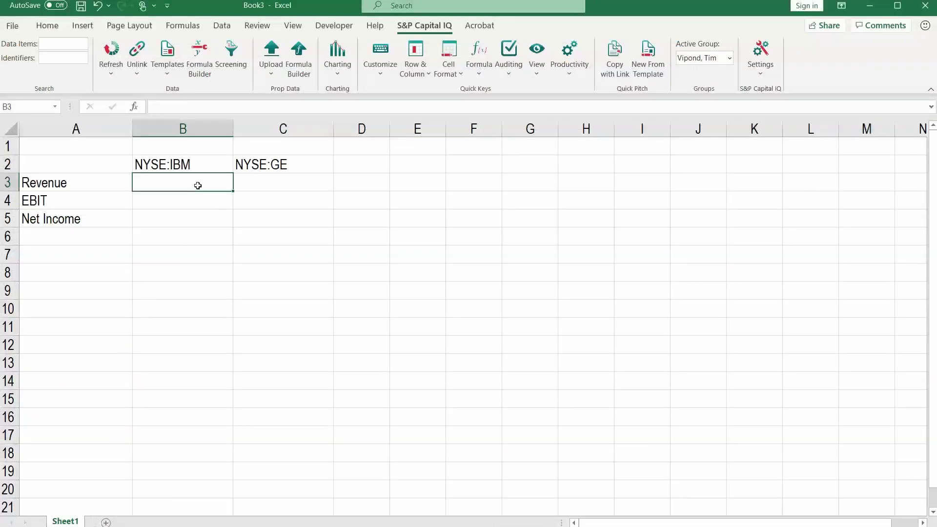
pyautogui.click(199, 66)
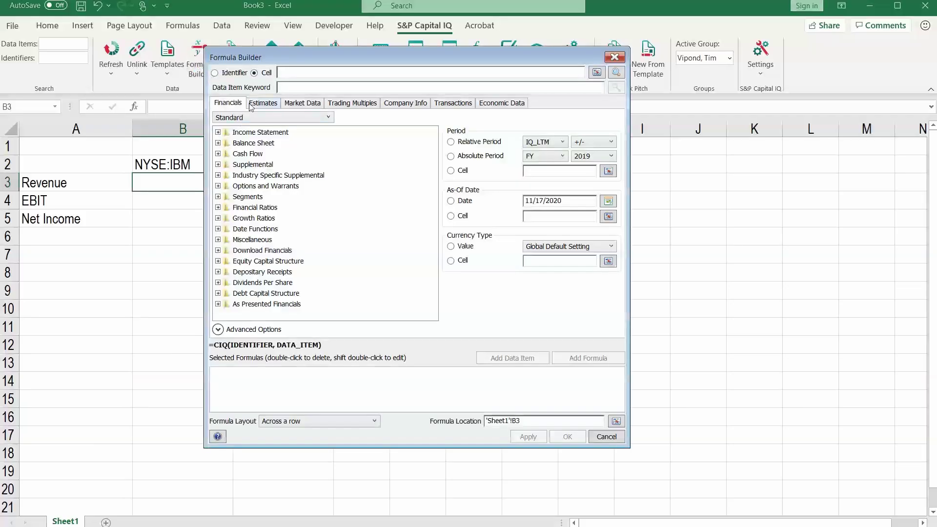
pyautogui.click(161, 164)
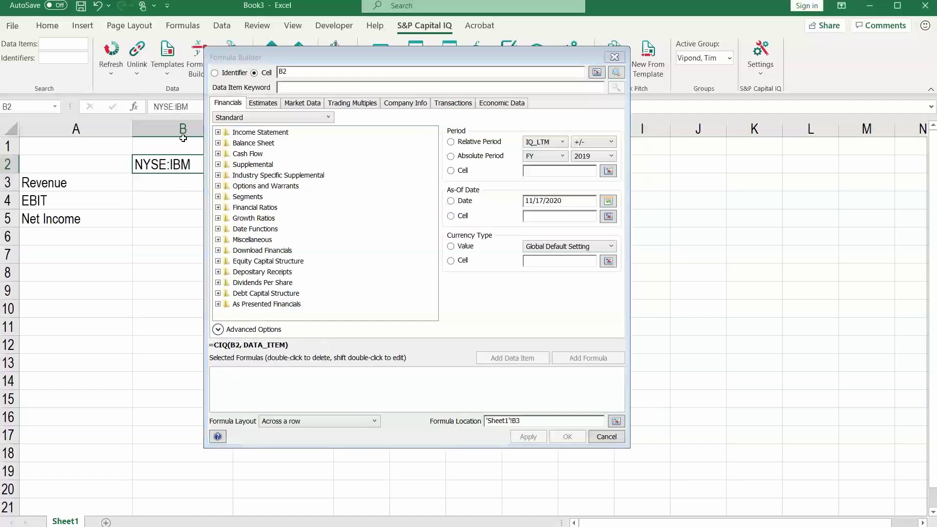
pyautogui.click(298, 86)
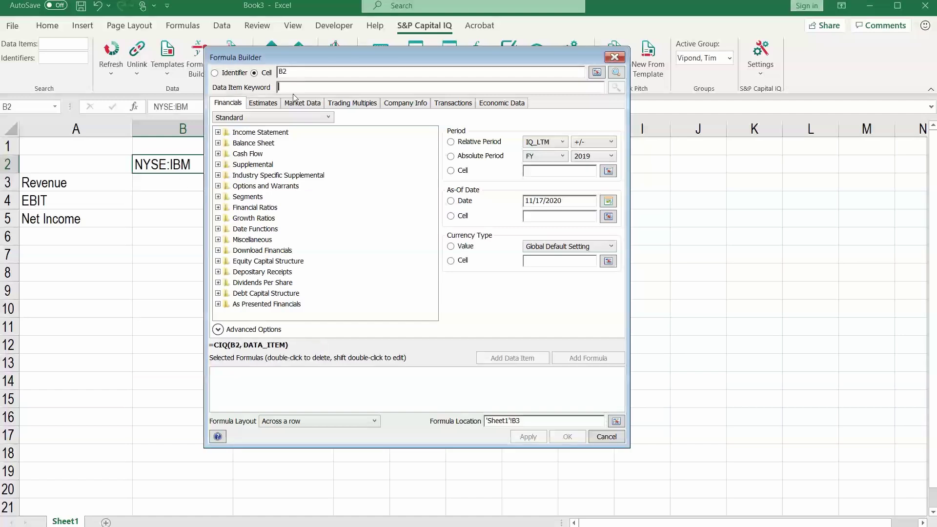
pyautogui.click(218, 132)
pyautogui.click(243, 144)
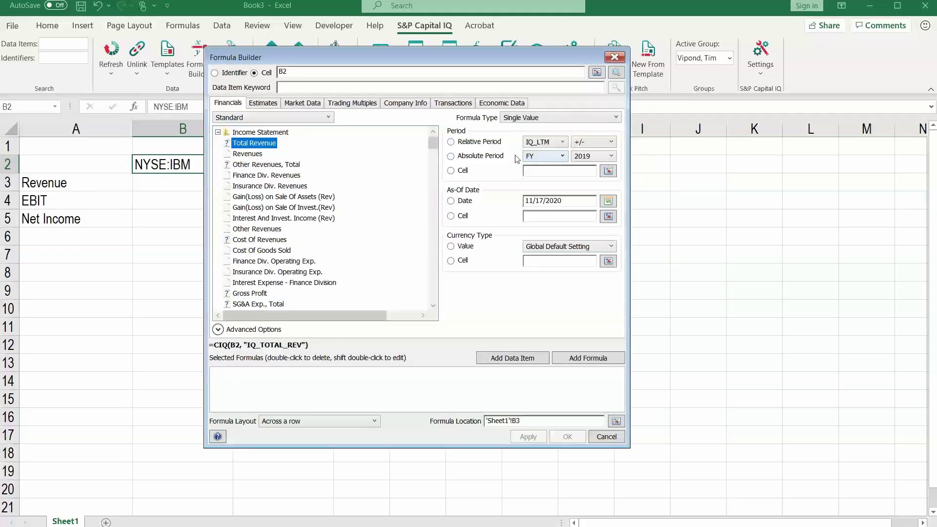
pyautogui.click(486, 157)
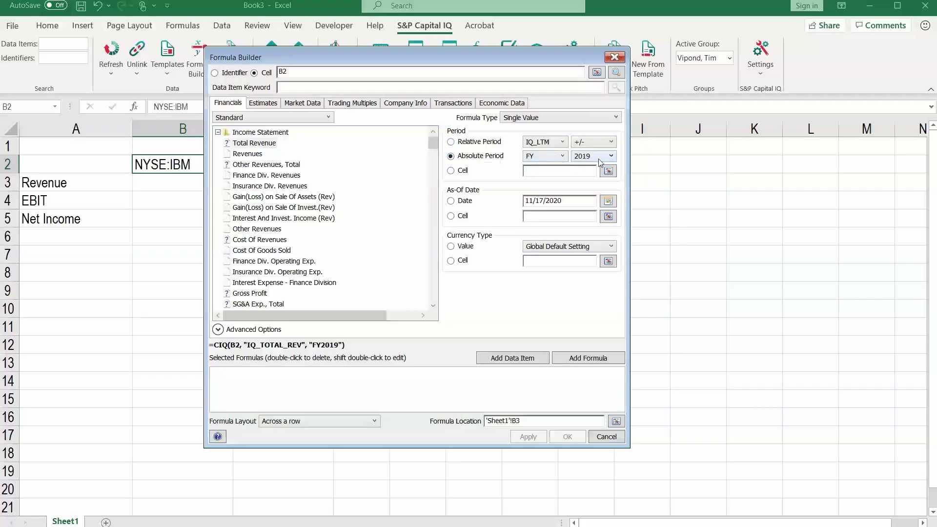
pyautogui.click(452, 201)
pyautogui.click(451, 248)
pyautogui.click(582, 359)
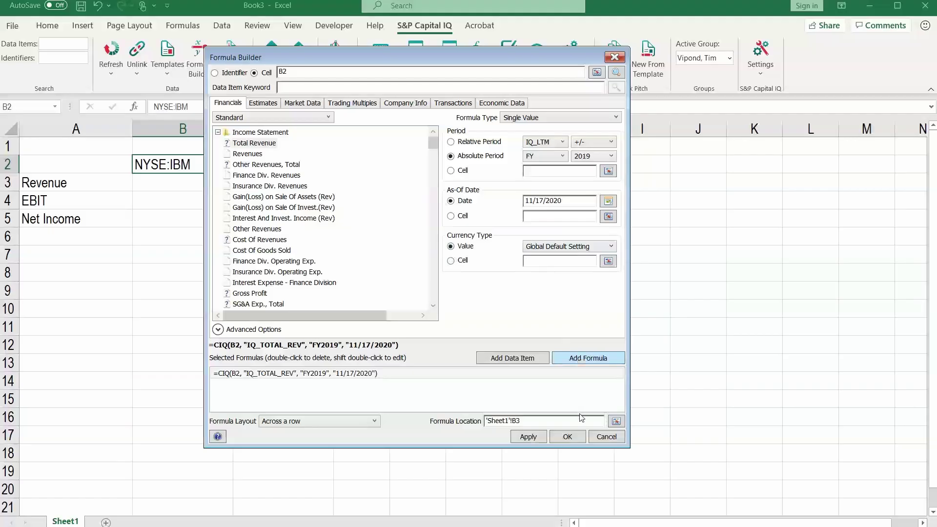
pyautogui.click(570, 435)
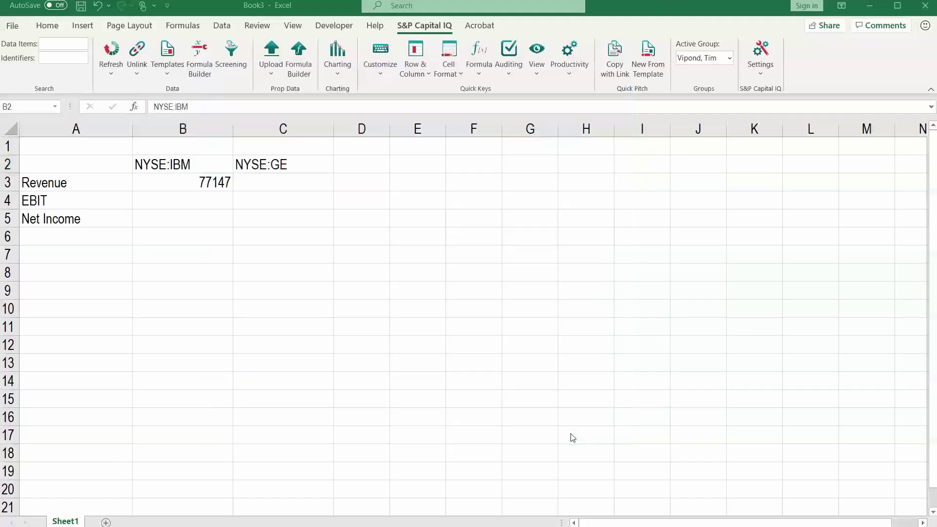
# Fill the B3 revenue formula right into C3, giving GE's 95214.
pyautogui.moveTo(200, 190); pyautogui.dragTo(264, 181)
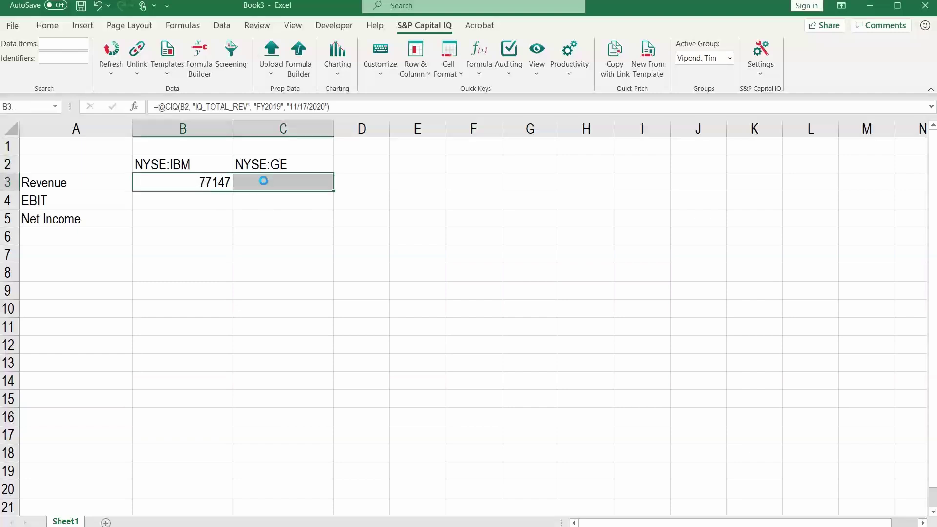
pyautogui.hotkey('ctrl', 'r')
pyautogui.click(264, 182)
pyautogui.doubleClick(264, 182)
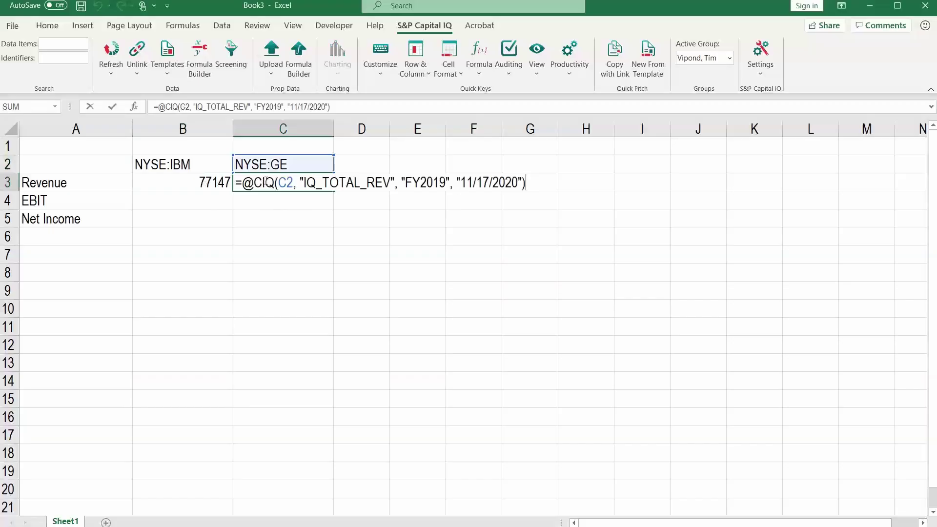
# Compare the B3 and C3 formulas to confirm each references its own ticker.
pyautogui.press('Escape')
pyautogui.press('Left')
pyautogui.press('F2')
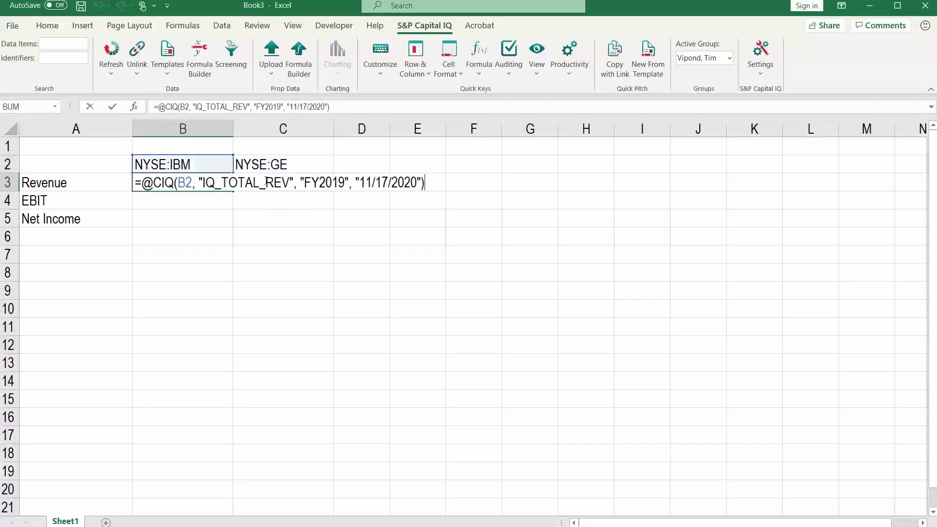
pyautogui.press('Escape')
pyautogui.press('Right')
pyautogui.press('F2')
pyautogui.press('Escape')
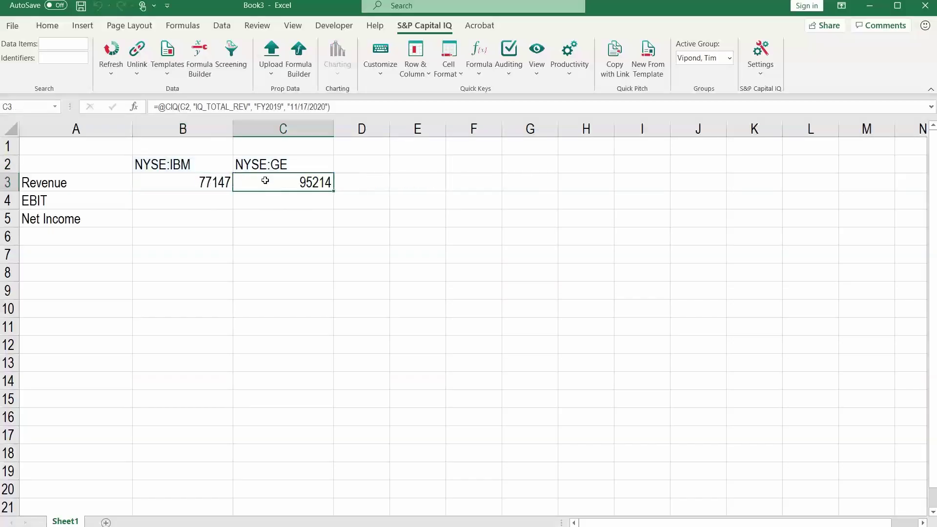
pyautogui.press('Left')
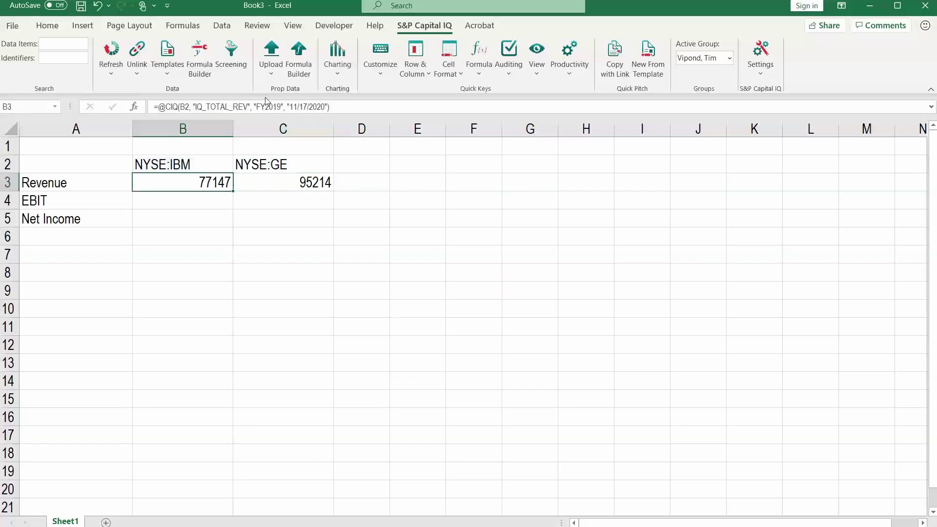
pyautogui.click(198, 107)
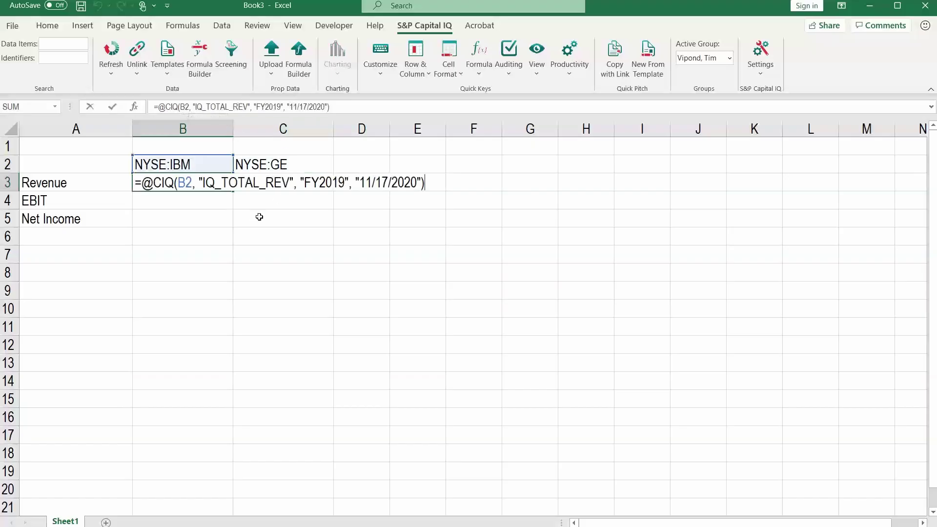
pyautogui.press('Escape')
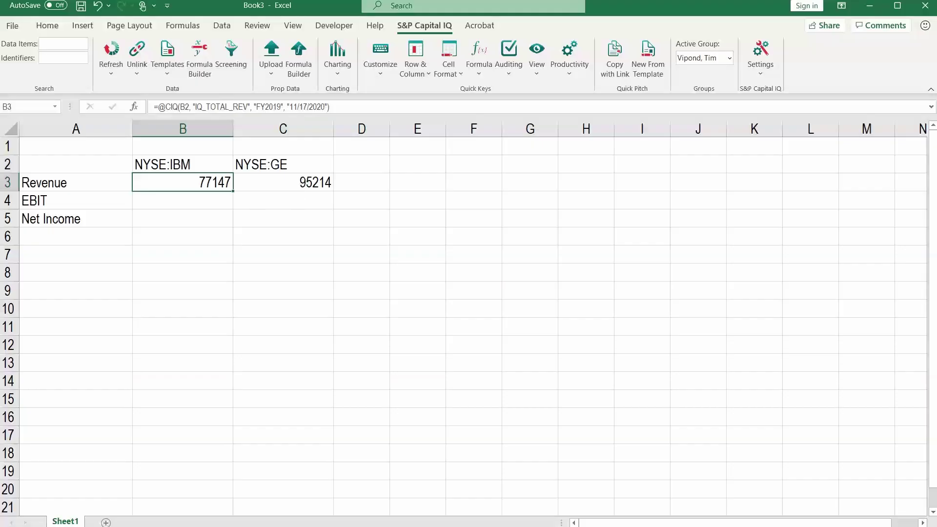
# Replace the Revenue label in A3 with the IQ_TOTAL_REV code copied from B3's formula.
pyautogui.click(202, 182)
pyautogui.doubleClick(201, 182)
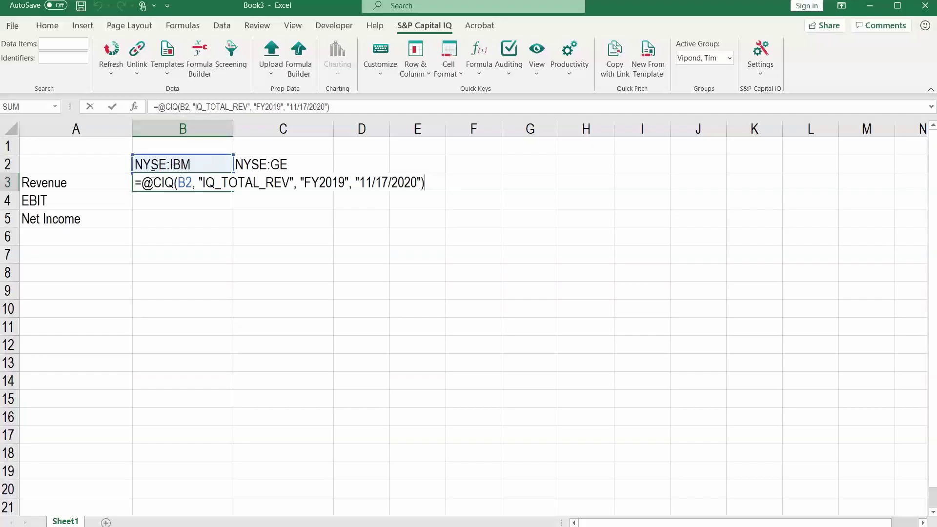
pyautogui.moveTo(195, 106); pyautogui.dragTo(250, 106)
pyautogui.hotkey('ctrl', 'c')
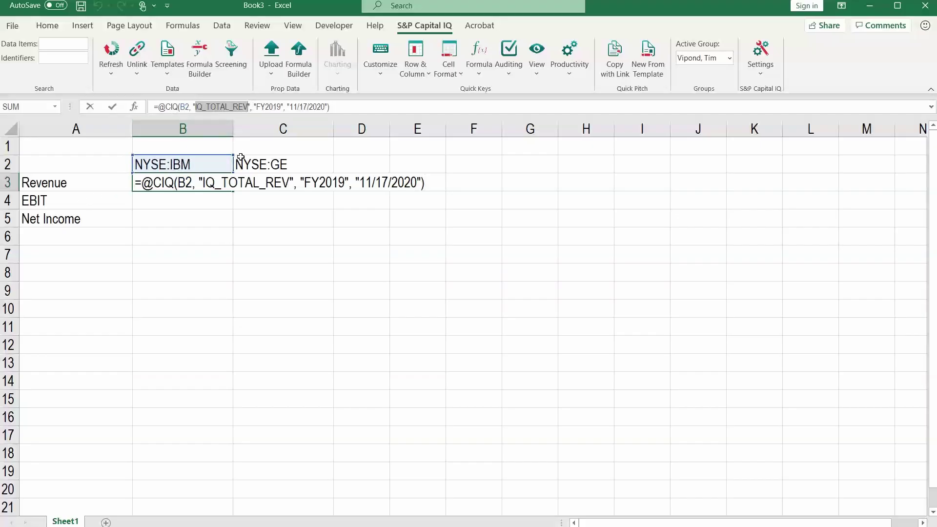
pyautogui.hotkey('ctrl', 'Return')
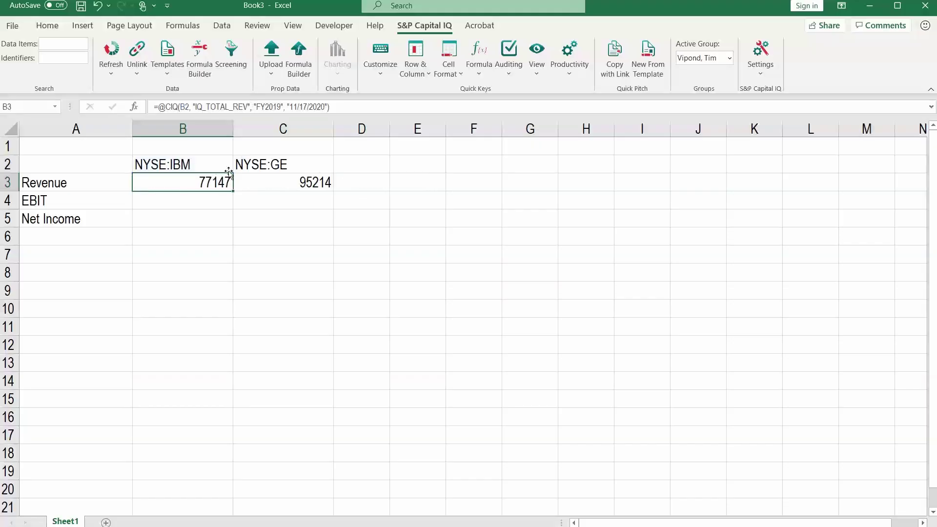
pyautogui.click(80, 183)
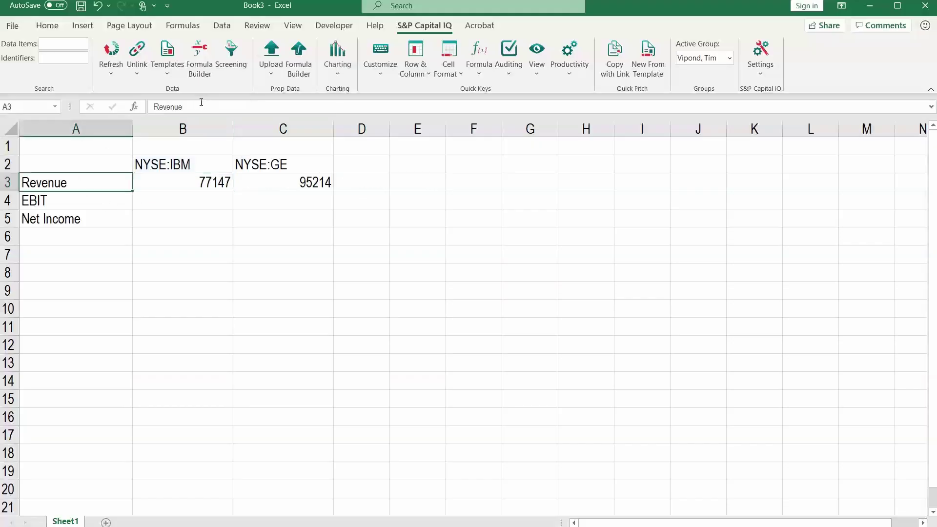
pyautogui.moveTo(201, 104); pyautogui.dragTo(112, 111)
pyautogui.hotkey('ctrl', 'v')
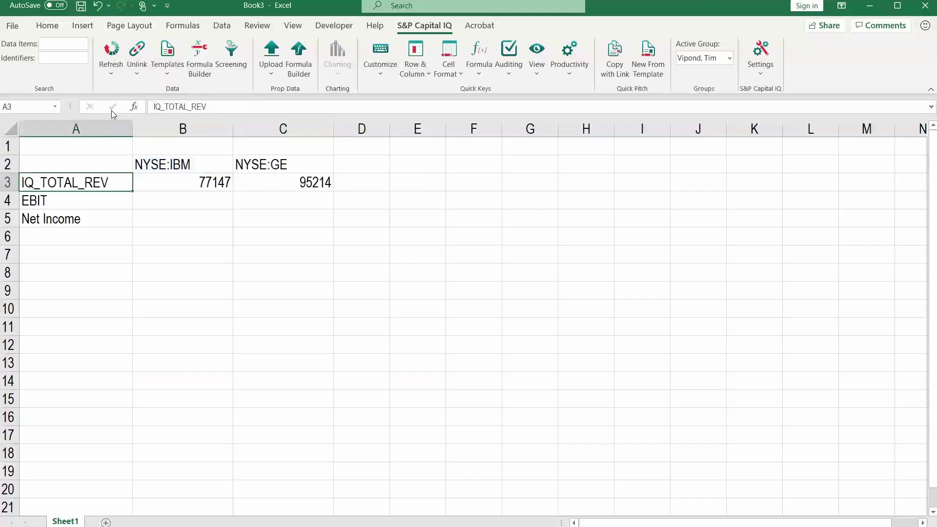
pyautogui.hotkey('ctrl', 'Return')
# Make B3's formula take its data item from $A3 instead of the hard-coded code.
pyautogui.press('Right')
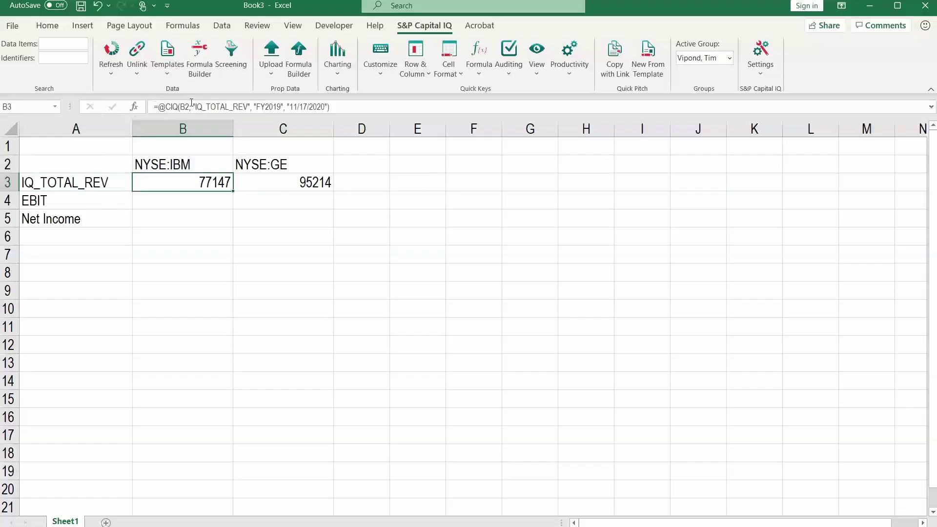
pyautogui.click(191, 102)
pyautogui.press('Delete')
pyautogui.press('Delete')
pyautogui.press('Delete')
pyautogui.press('Delete')
pyautogui.press('Delete')
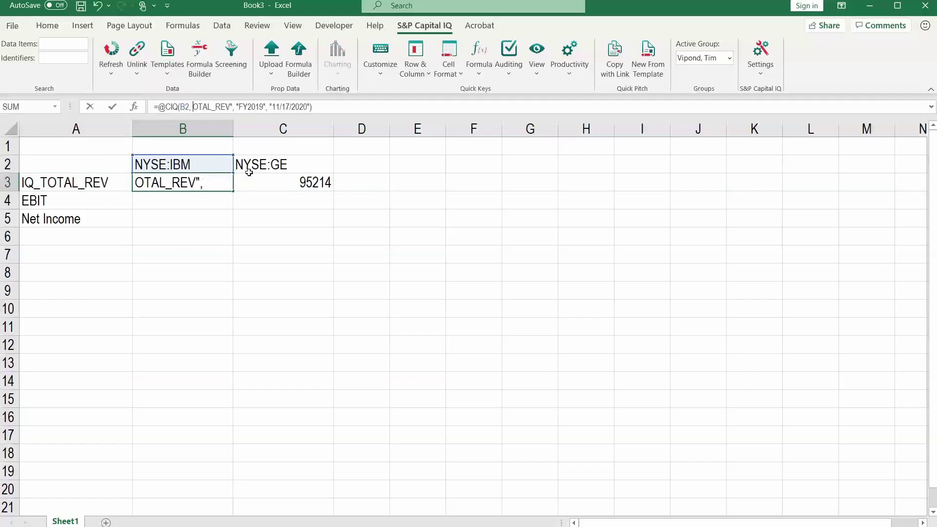
pyautogui.press('Delete')
pyautogui.press('Delete')
pyautogui.press('Delete')
pyautogui.press('Delete')
pyautogui.press('Delete')
pyautogui.press('Delete')
pyautogui.press('Delete')
pyautogui.press('Delete')
pyautogui.press('Delete')
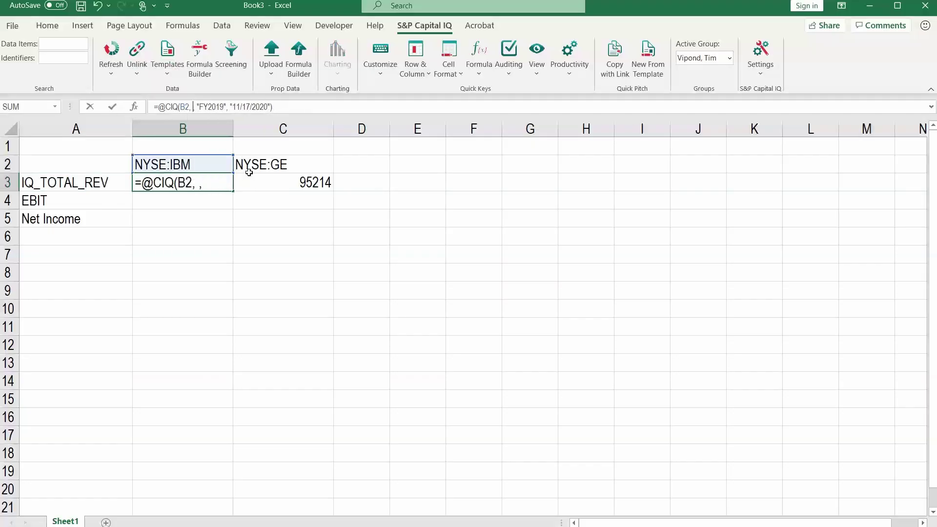
pyautogui.click(111, 184)
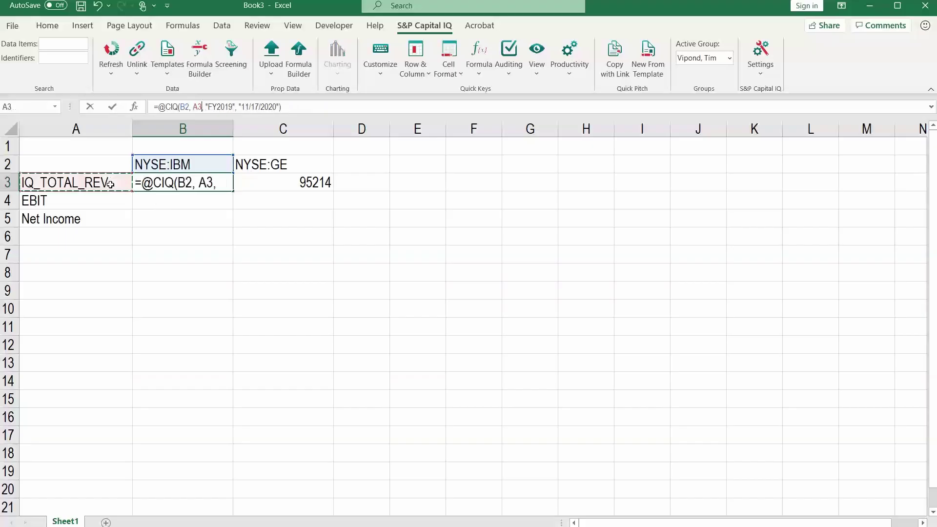
pyautogui.press('F4')
pyautogui.press('F4')
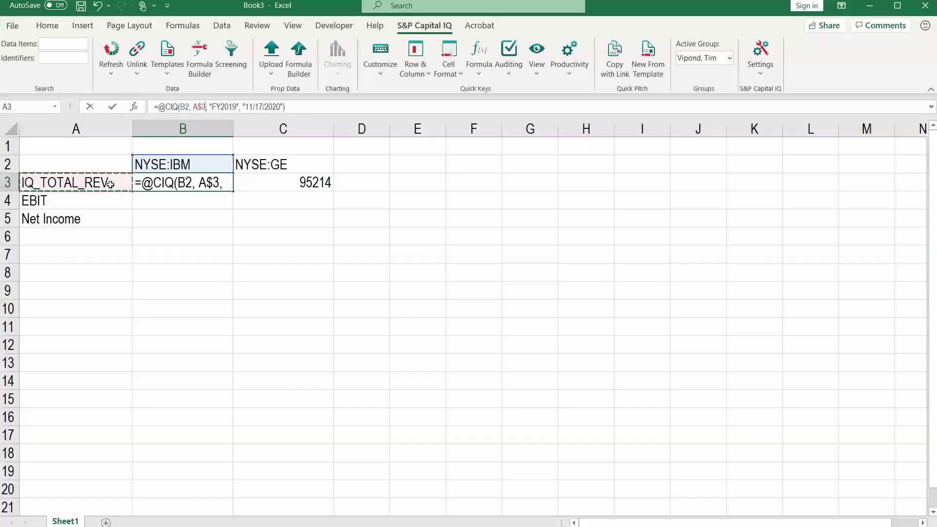
pyautogui.press('F4')
pyautogui.hotkey('ctrl', 'Return')
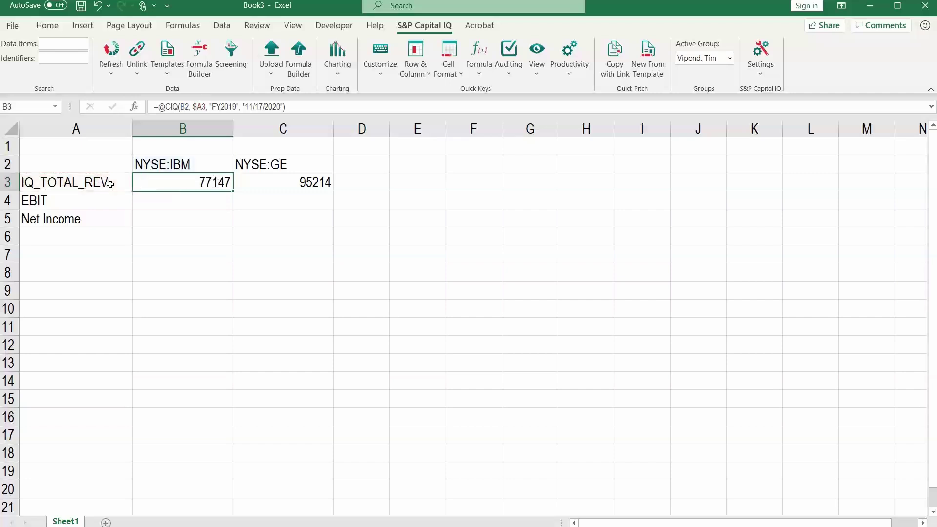
# Copy the updated revenue formula across to C3, still returning 95214.
pyautogui.hotkey('shift', 'Right')
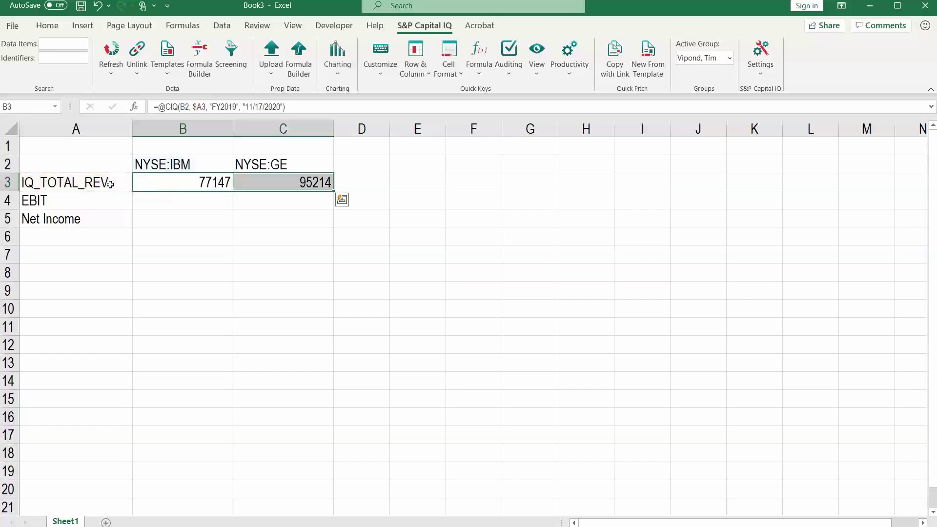
pyautogui.press('Right')
pyautogui.press('F2')
pyautogui.press('Escape')
# Compare the B3 and C3 formulas to confirm they reference their own tickers and $A3.
pyautogui.press('Left')
pyautogui.press('F2')
pyautogui.press('Escape')
pyautogui.press('Right')
pyautogui.press('F2')
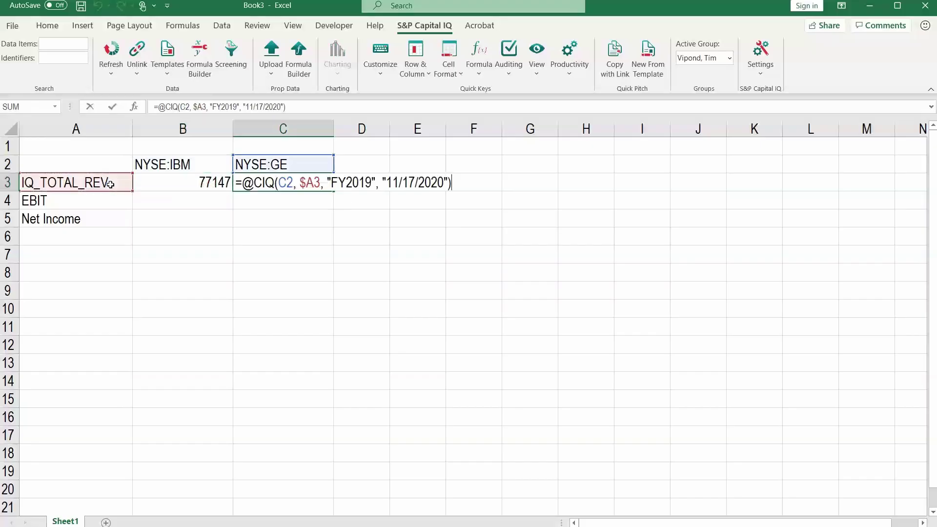
pyautogui.press('Escape')
pyautogui.press('Left')
pyautogui.press('F2')
pyautogui.press('Escape')
pyautogui.press('Right')
pyautogui.press('F2')
pyautogui.press('Escape')
pyautogui.press('Left')
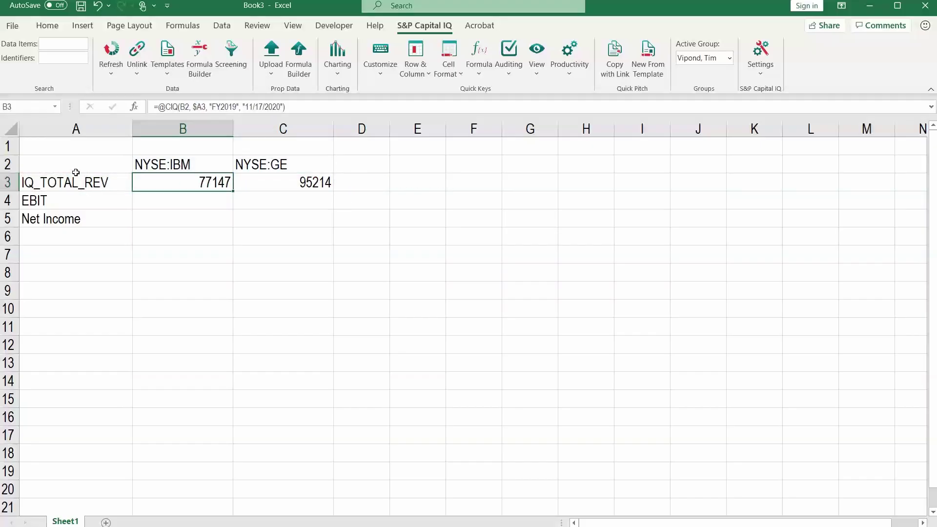
# Copy FY2019 from B3's formula into cell A1.
pyautogui.click(217, 108)
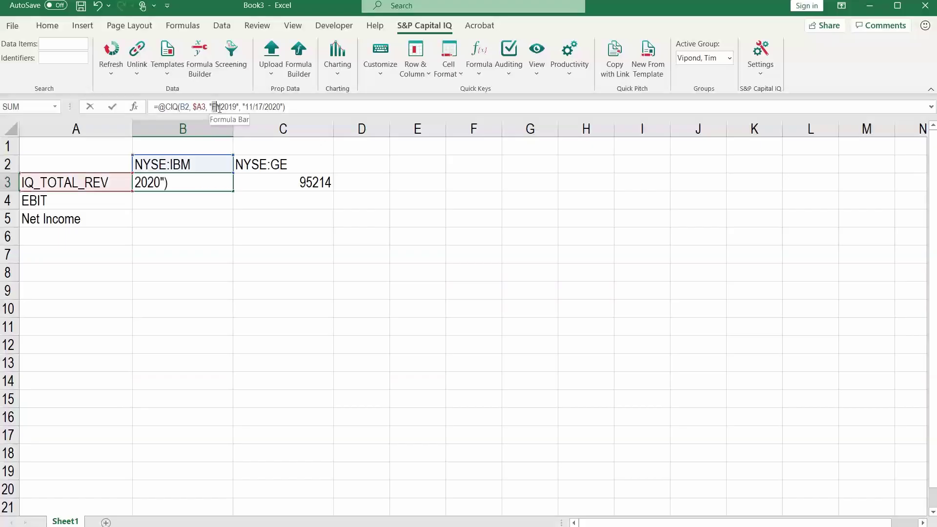
pyautogui.doubleClick(217, 108)
pyautogui.hotkey('ctrl', 'c')
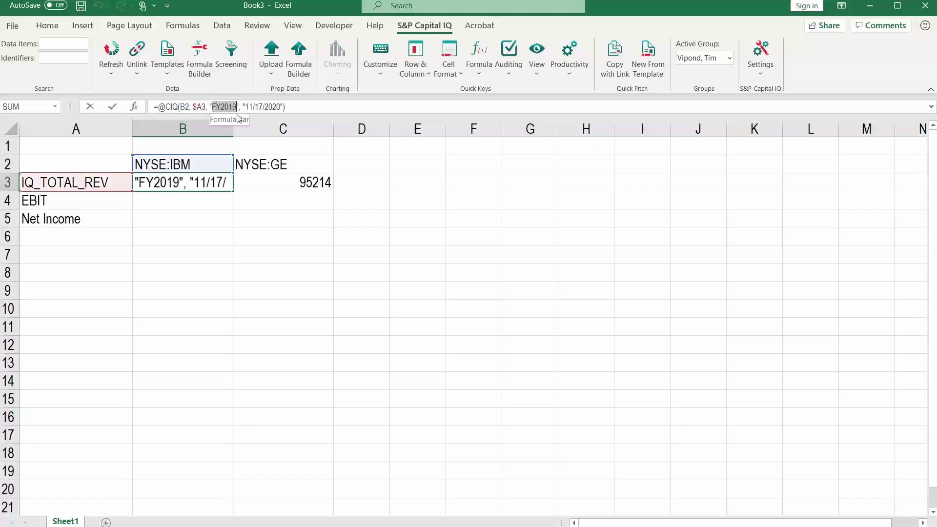
pyautogui.press('Escape')
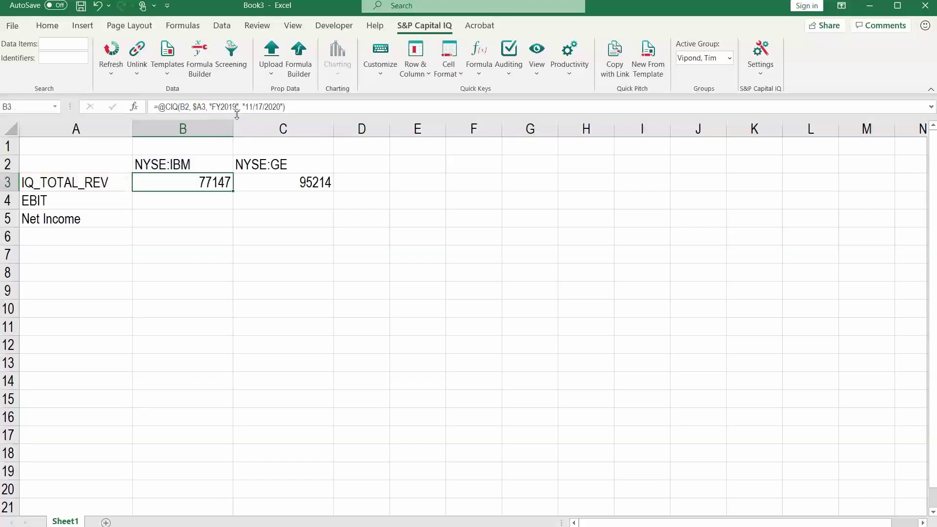
pyautogui.press('Up')
pyautogui.press('Up')
pyautogui.press('Left')
pyautogui.click(230, 107)
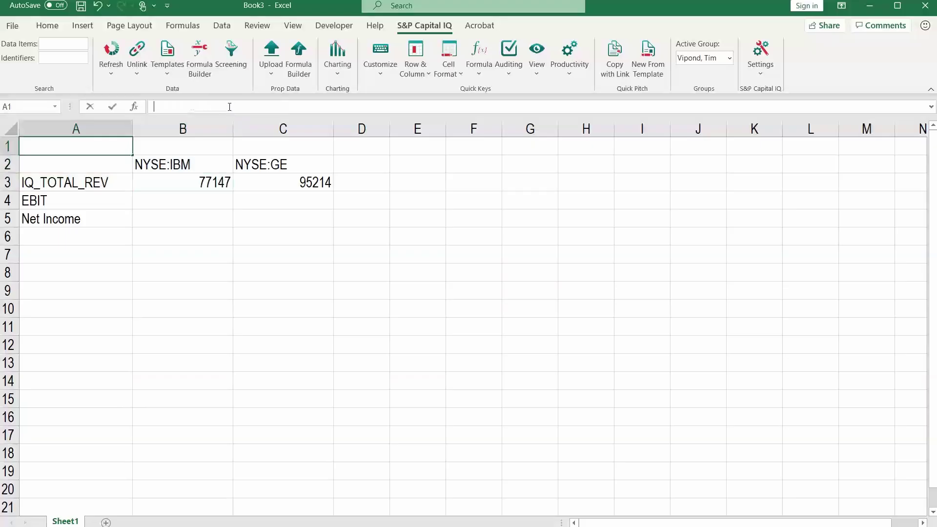
pyautogui.hotkey('ctrl', 'v')
pyautogui.hotkey('ctrl', 'Return')
# Replace the hard-coded FY2019 in B3's formula with the absolute reference $A$1.
pyautogui.press('Right')
pyautogui.press('Down')
pyautogui.press('Down')
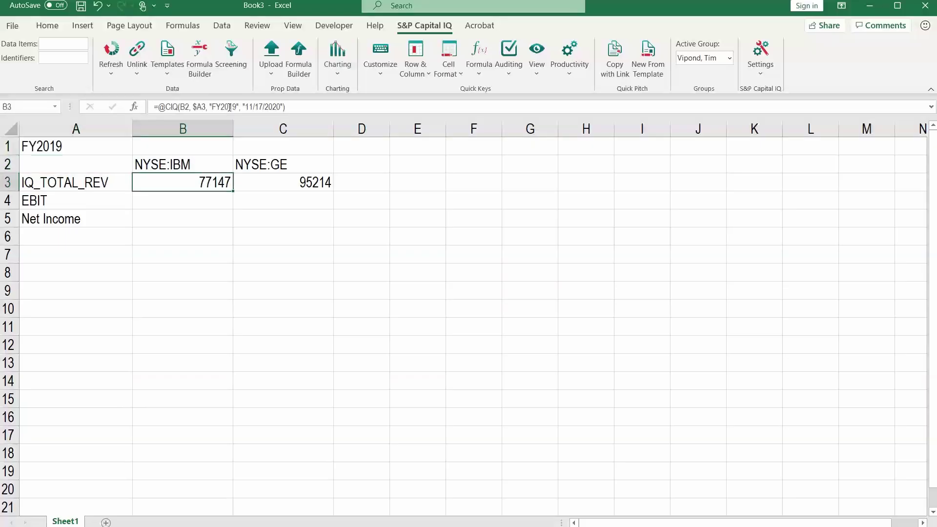
pyautogui.press('F2')
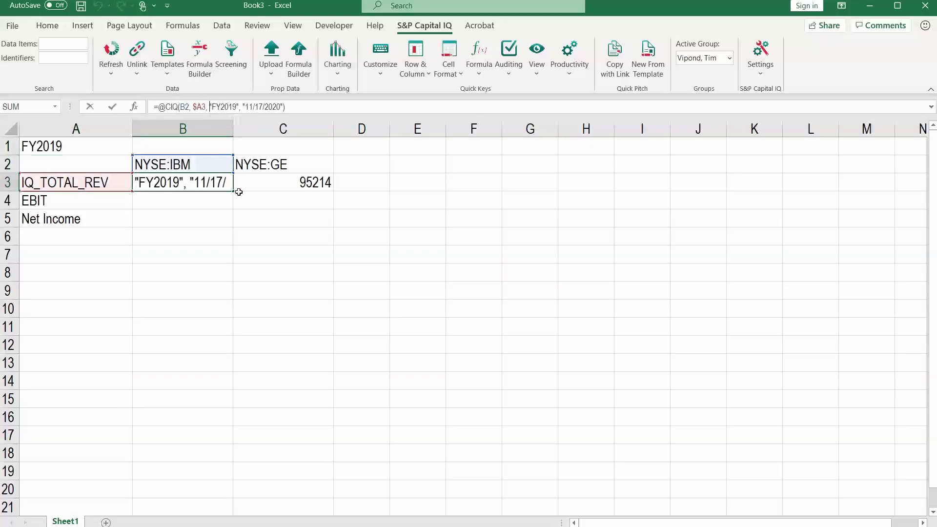
pyautogui.press('Delete')
pyautogui.press('Delete')
pyautogui.press('Delete')
pyautogui.press('Delete')
pyautogui.press('Delete')
pyautogui.press('Delete')
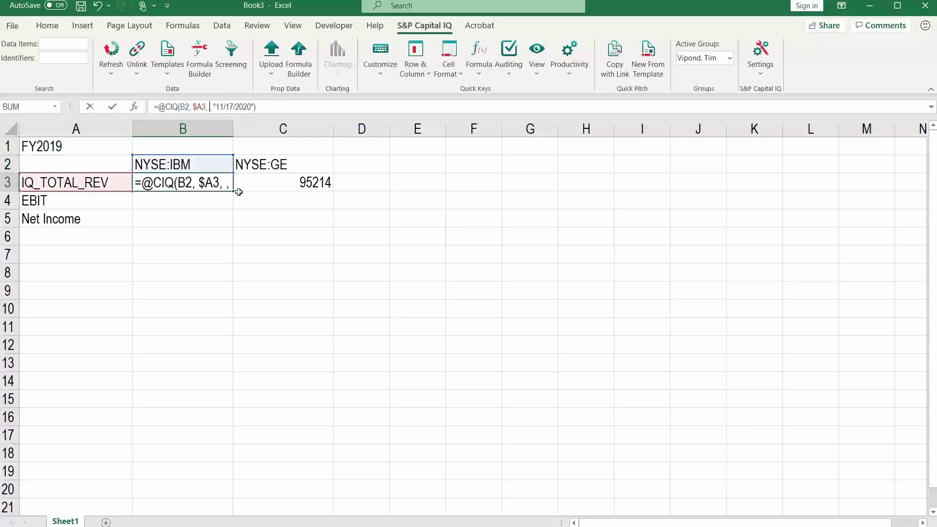
pyautogui.click(101, 149)
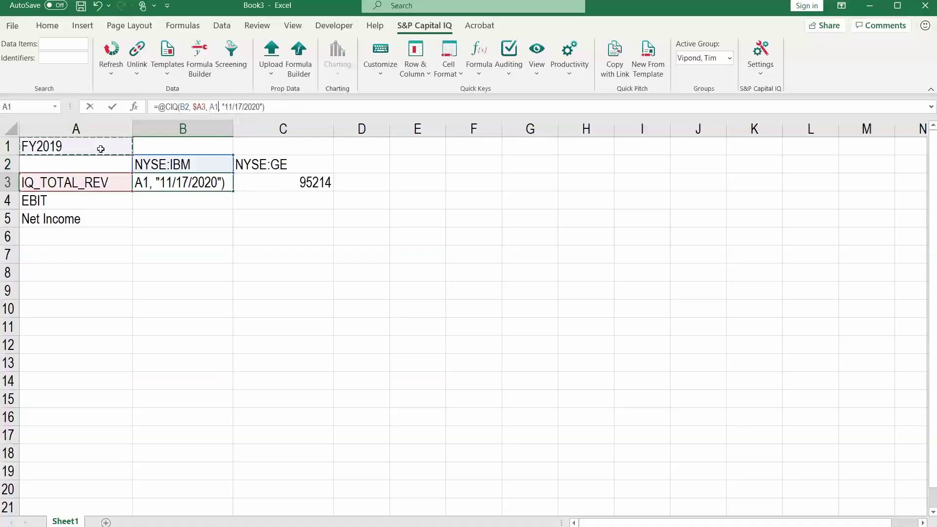
pyautogui.press('F4')
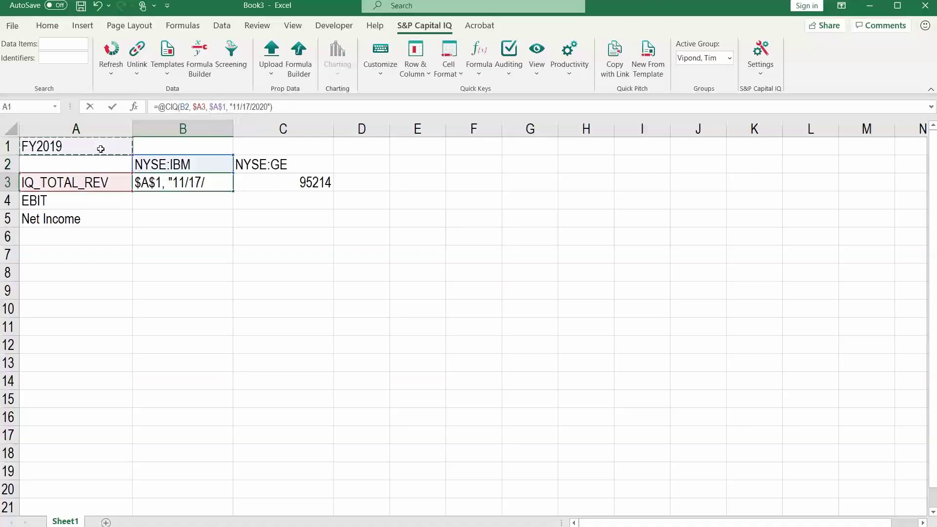
pyautogui.hotkey('ctrl', 'Return')
# Copy the updated formula across to C3 and check both formulas.
pyautogui.hotkey('shift', 'Right')
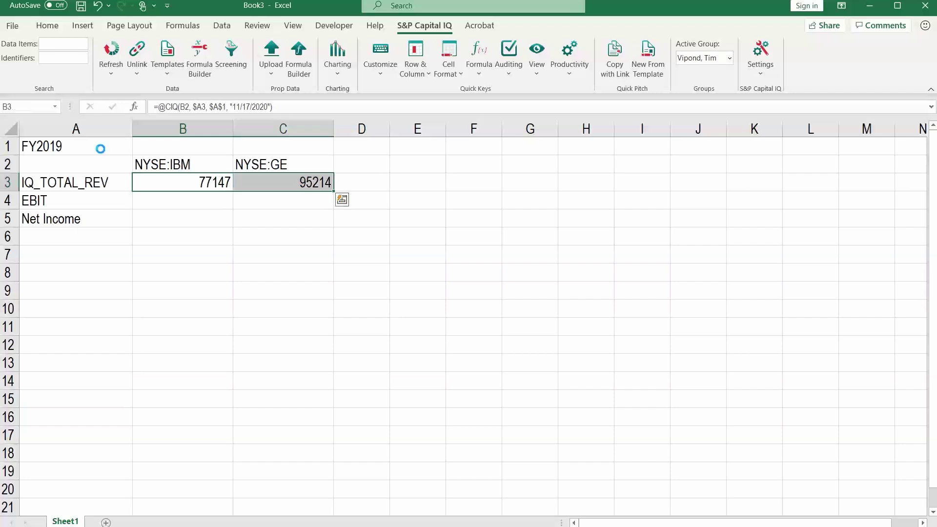
pyautogui.press('Tab')
pyautogui.press('F2')
pyautogui.press('Tab')
pyautogui.press('F2')
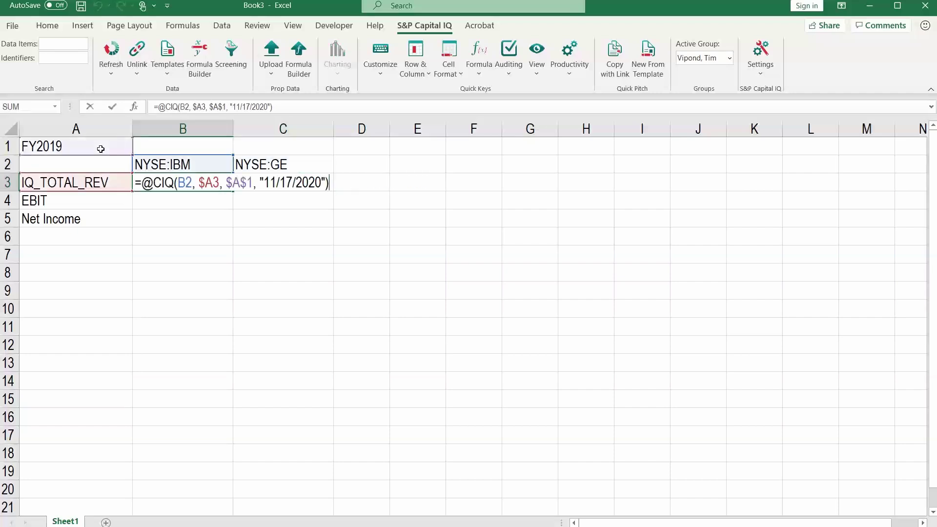
pyautogui.press('Tab')
pyautogui.press('F2')
pyautogui.press('Tab')
pyautogui.press('F2')
# Put the as-of date 11/17/2020 from the formula into cell B1.
pyautogui.moveTo(235, 106); pyautogui.dragTo(269, 116)
pyautogui.hotkey('ctrl', 'c')
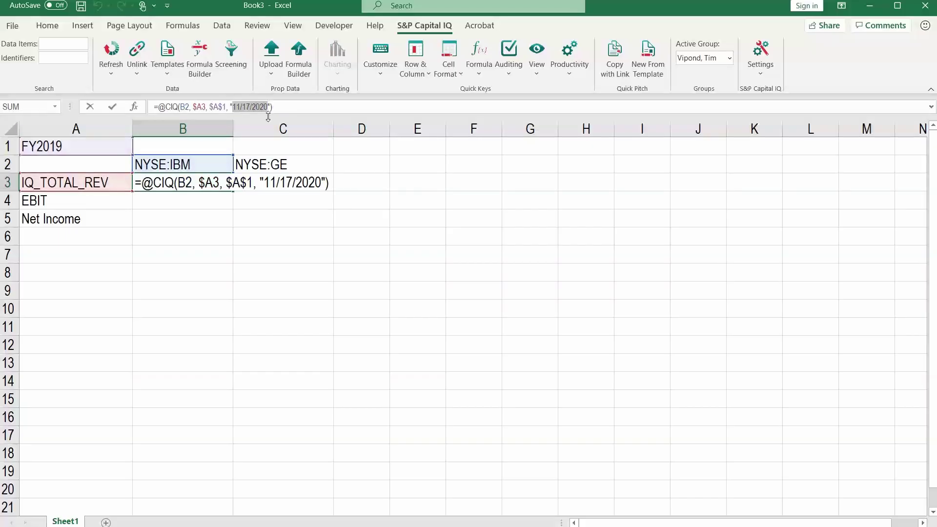
pyautogui.click(191, 147)
pyautogui.click(179, 107)
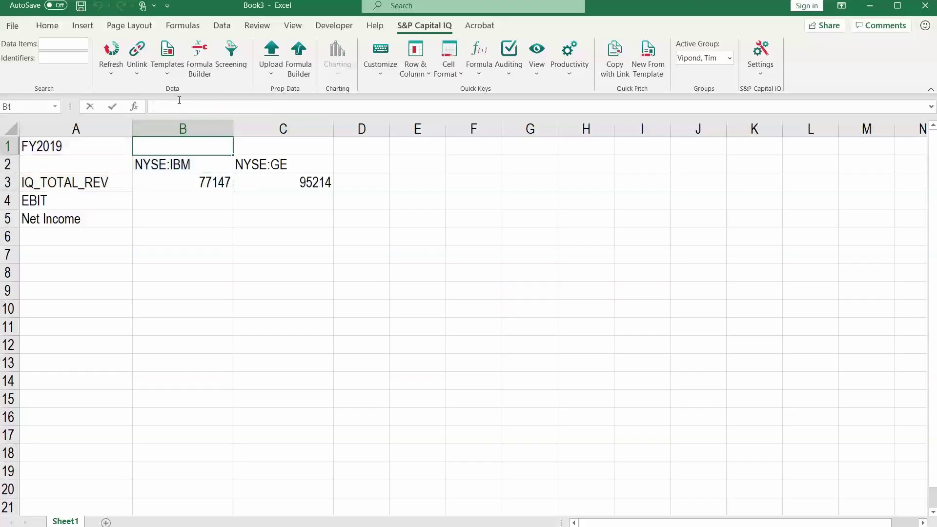
pyautogui.hotkey('ctrl', 'v')
pyautogui.press('Return')
# Replace the hard-coded date in B3's formula with the absolute reference $B$1.
pyautogui.press('Down')
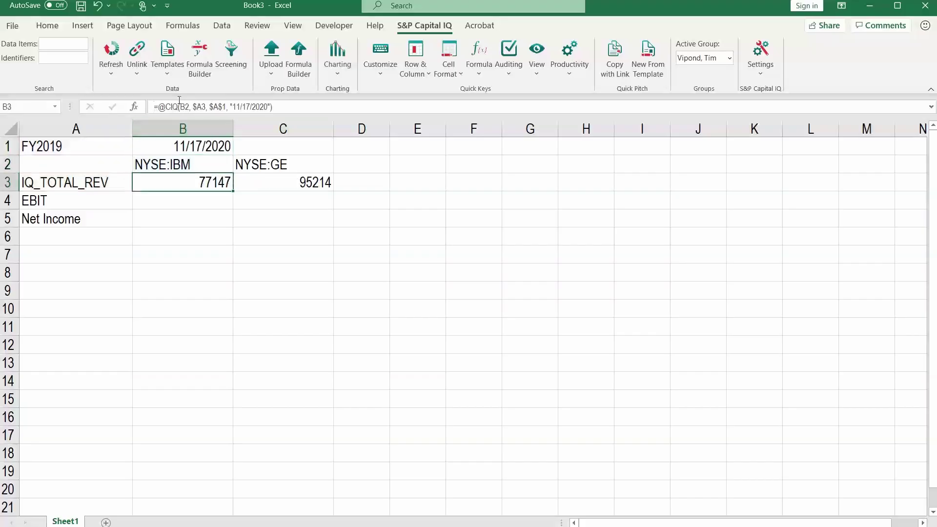
pyautogui.moveTo(233, 107); pyautogui.dragTo(276, 119)
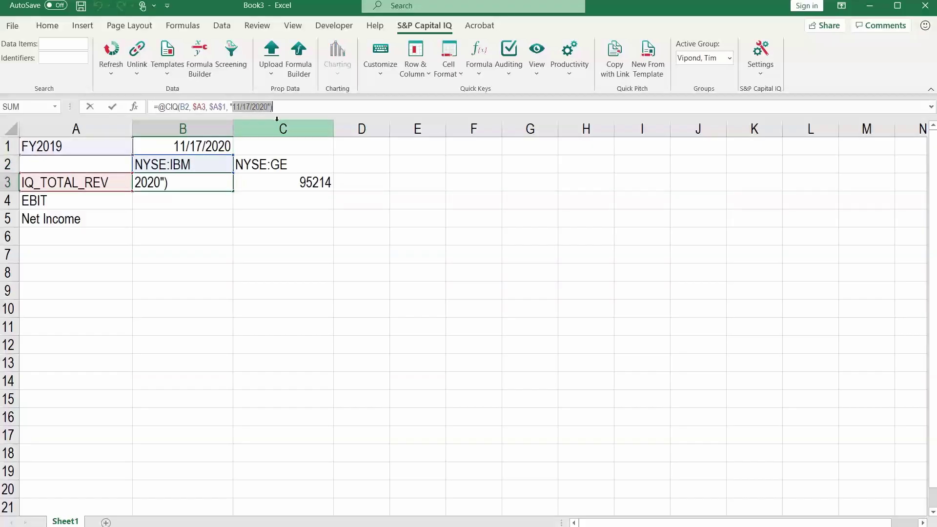
pyautogui.press('BackSpace')
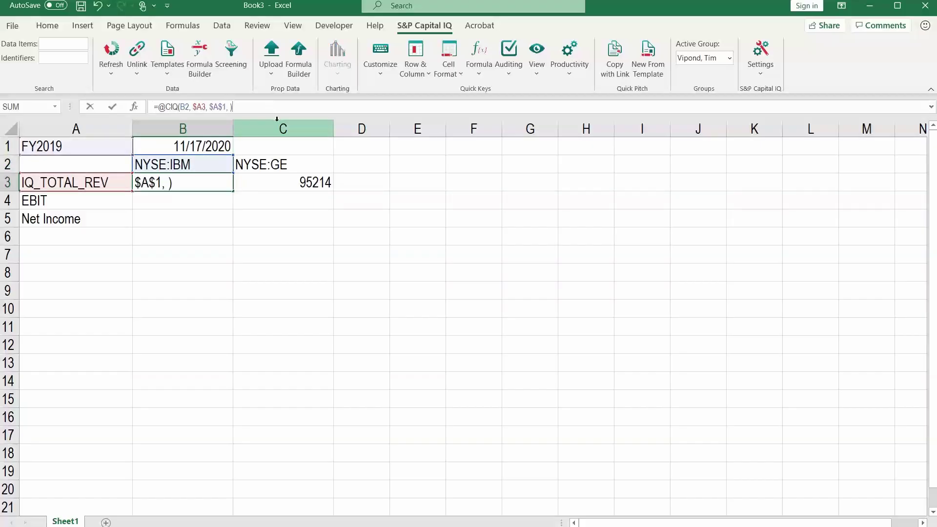
pyautogui.click(203, 146)
pyautogui.press('F4')
pyautogui.hotkey('ctrl', 'Return')
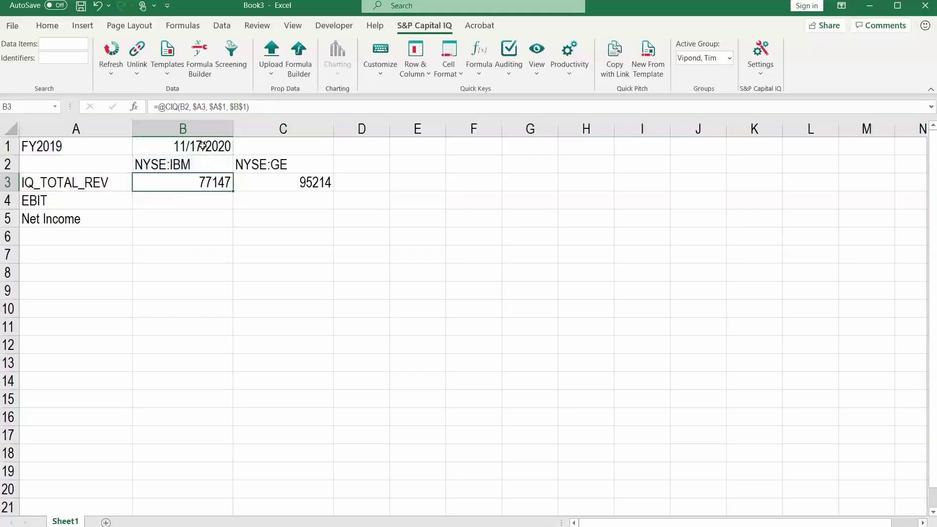
# Copy the revised revenue formula across to C3.
pyautogui.hotkey('shift', 'Right')
pyautogui.hotkey('ctrl', 'r')
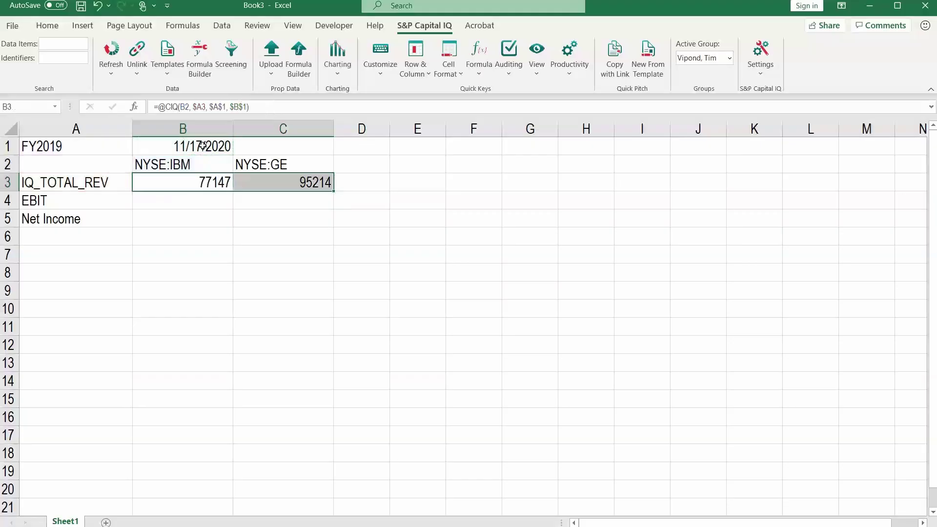
pyautogui.press('Down')
pyautogui.press('Up')
pyautogui.hotkey('shift', 'Right')
pyautogui.hotkey('ctrl', 'r')
# Format the revenues with Comma Style and no decimals, showing 77,147 and 95,214.
pyautogui.click(51, 31)
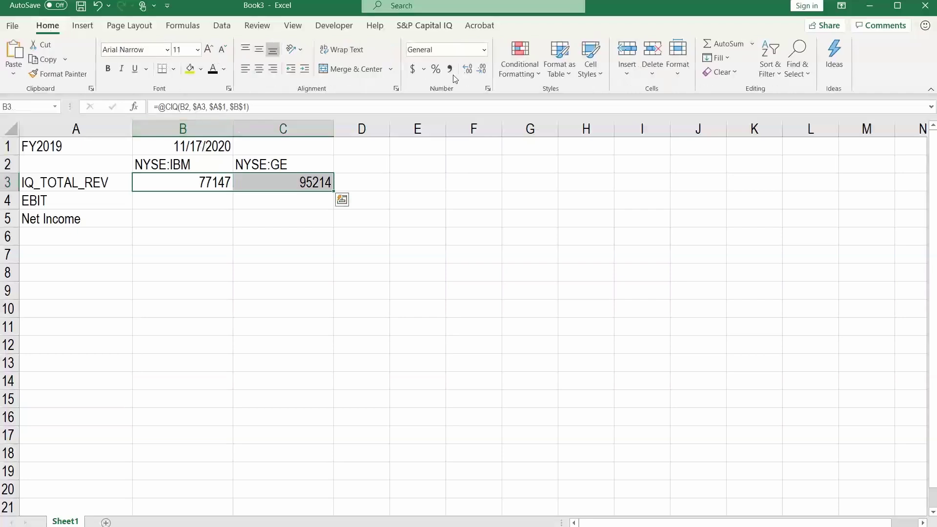
pyautogui.click(450, 69)
pyautogui.click(481, 69)
pyautogui.click(481, 69)
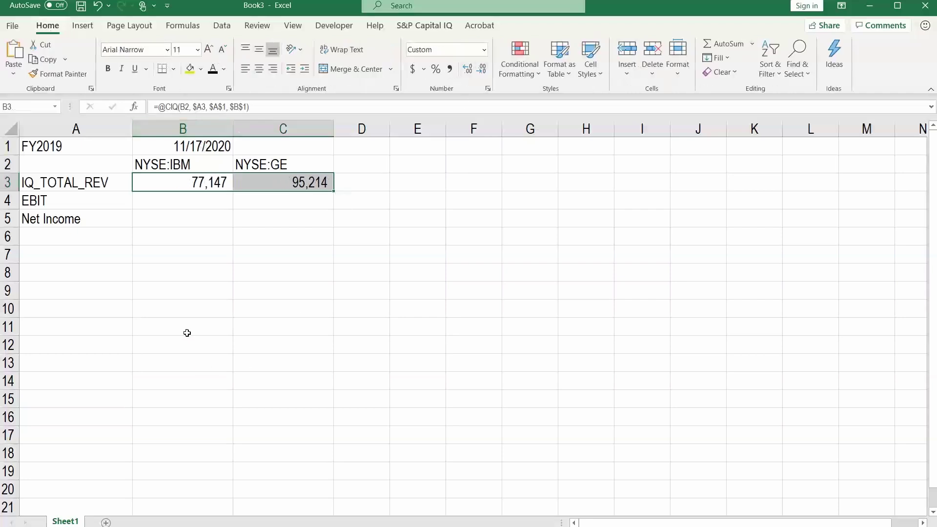
# Verify GE's C3 formula references $A$1 and $B$1.
pyautogui.click(212, 237)
pyautogui.click(205, 190)
pyautogui.press('Right')
pyautogui.press('F2')
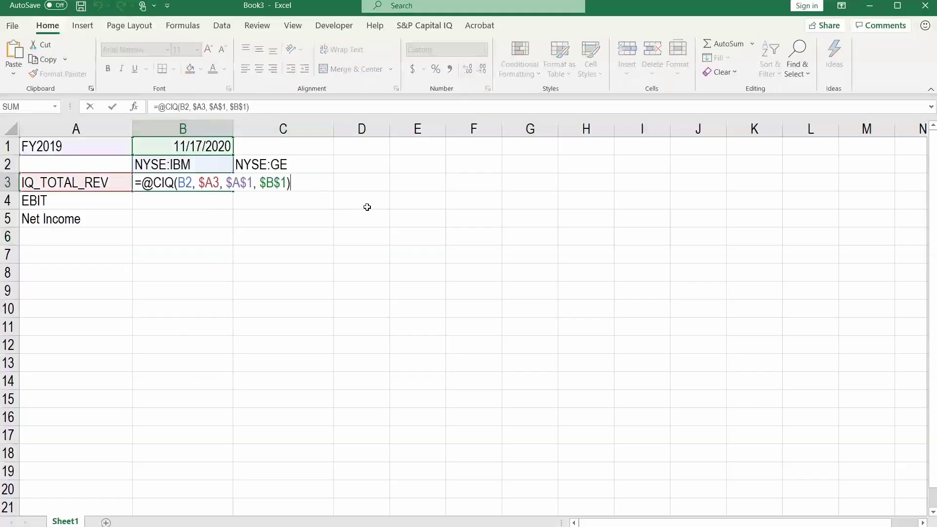
pyautogui.hotkey('ctrl', 'Return')
pyautogui.press('Left')
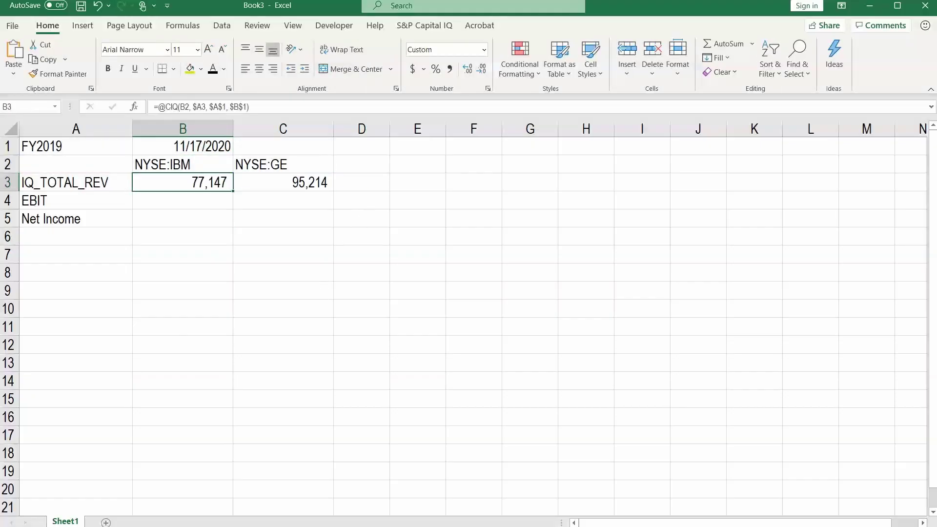
pyautogui.click(198, 203)
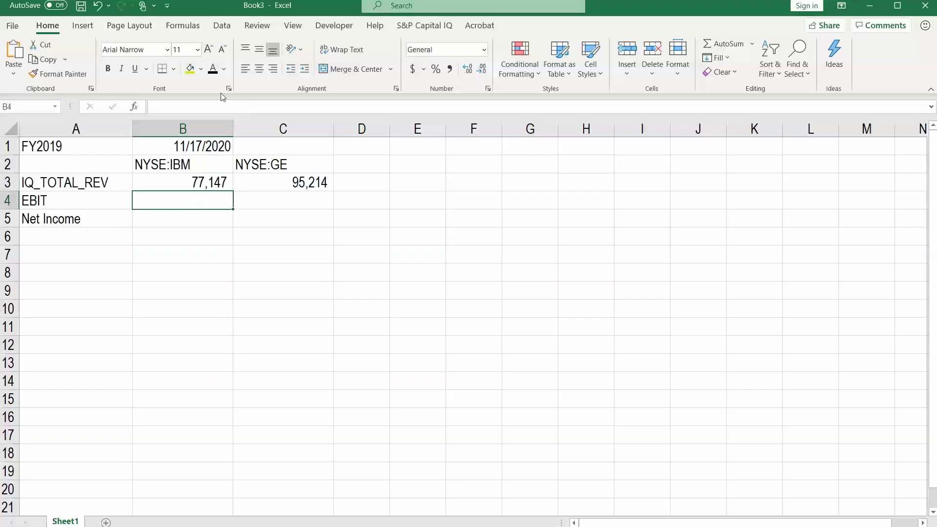
# Look up the EBIT code in the CIQ Formula Builder and relabel A4 as IQ_EBIT.
pyautogui.click(410, 26)
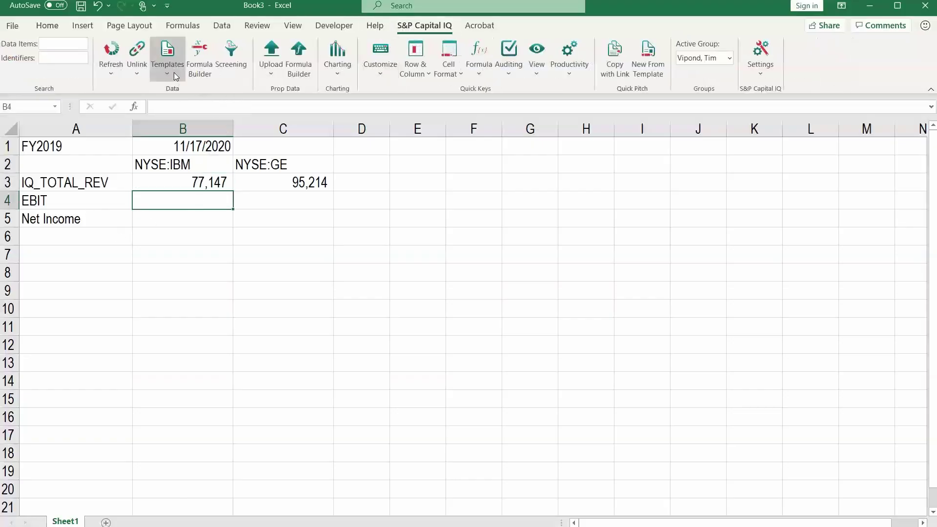
pyautogui.click(202, 53)
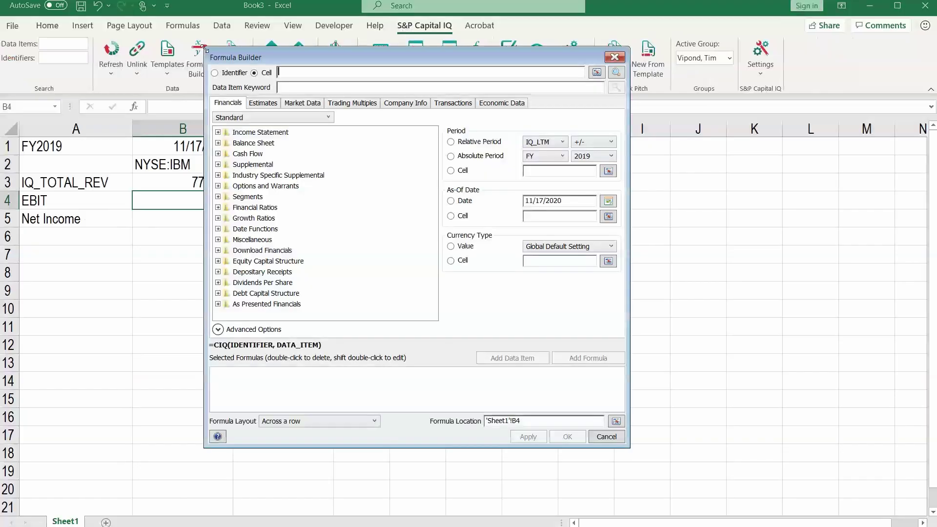
pyautogui.click(292, 84)
pyautogui.write('ebit')
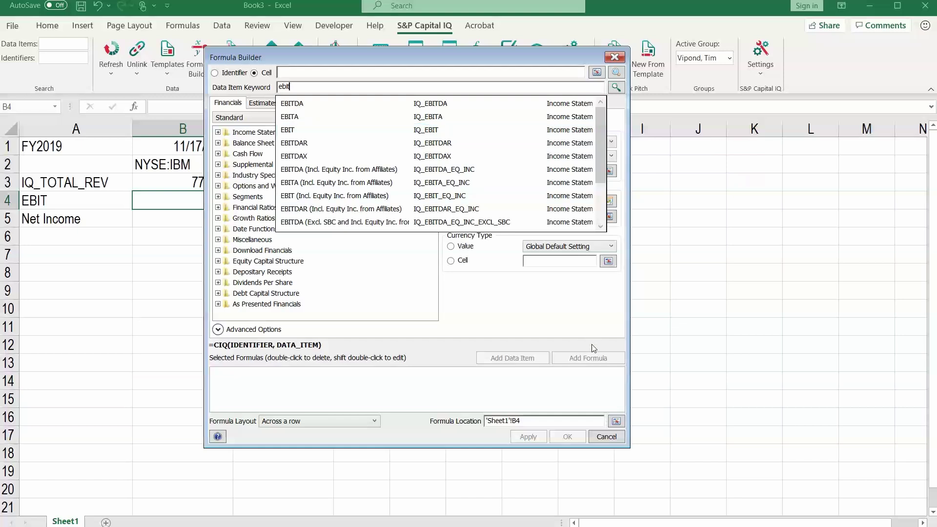
pyautogui.click(599, 434)
pyautogui.click(129, 215)
pyautogui.click(76, 207)
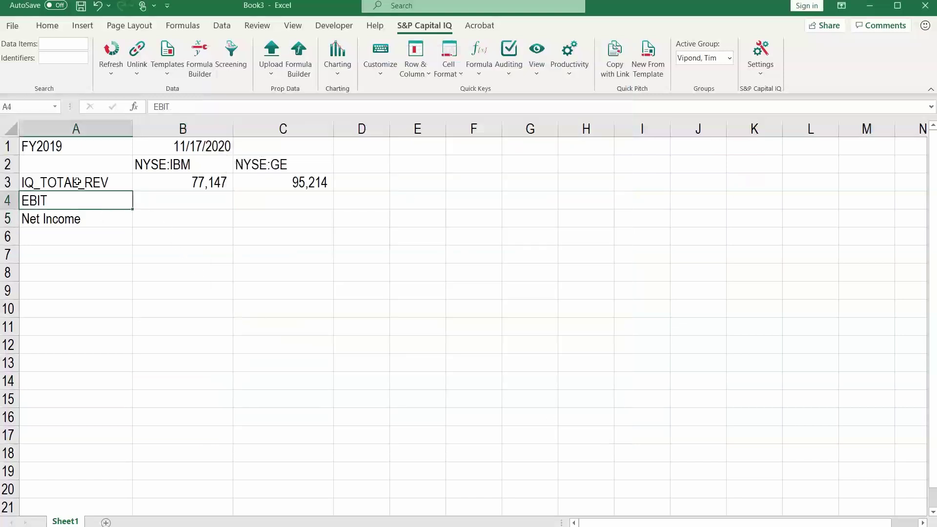
pyautogui.click(153, 107)
pyautogui.write('IQ')
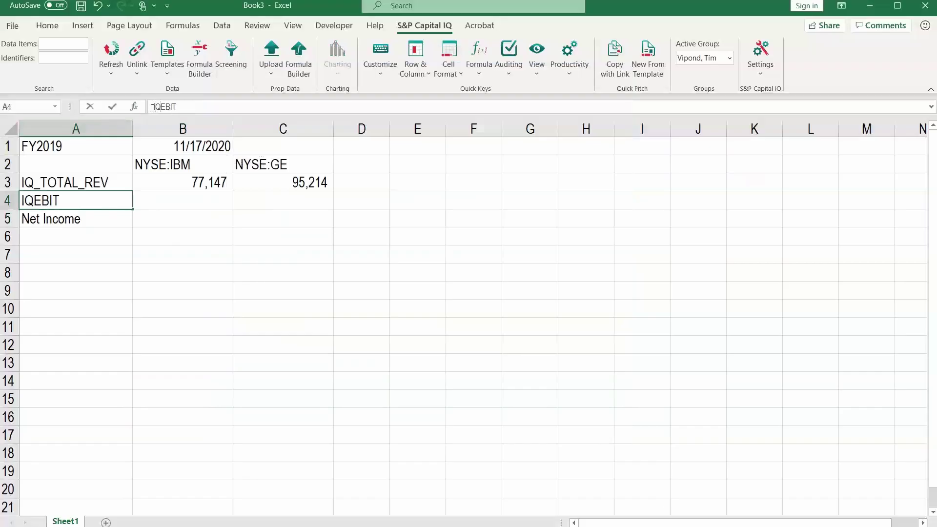
pyautogui.write('_')
pyautogui.press('Return')
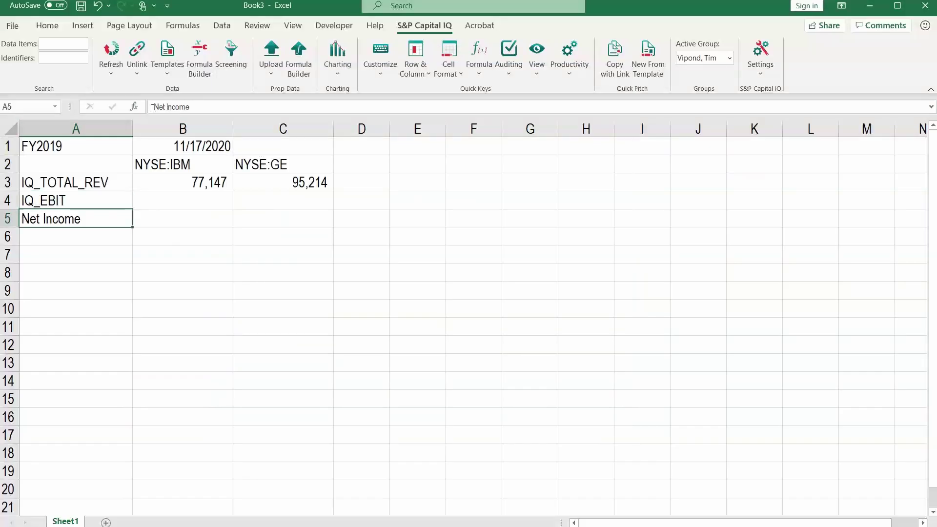
# Search 'net income' in the Formula Builder and relabel A5 as IQ_NI.
pyautogui.click(200, 56)
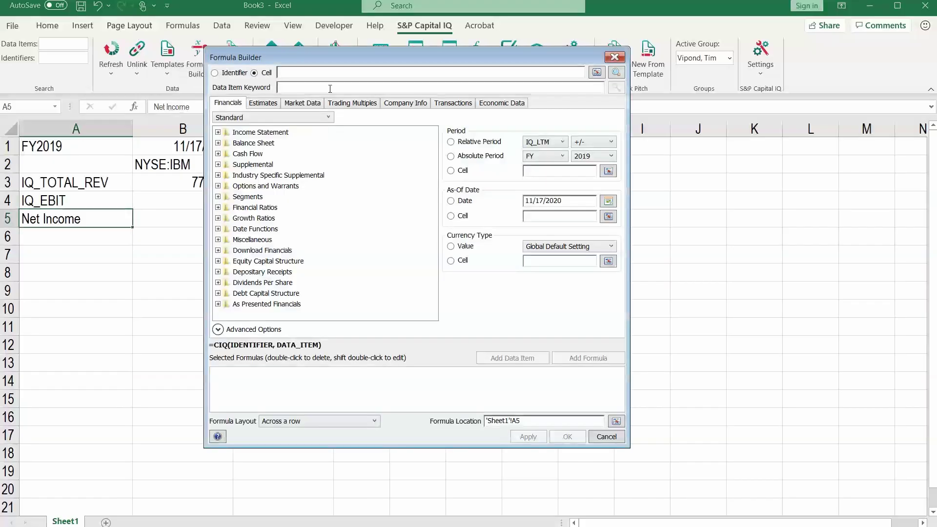
pyautogui.click(330, 88)
pyautogui.write('net income')
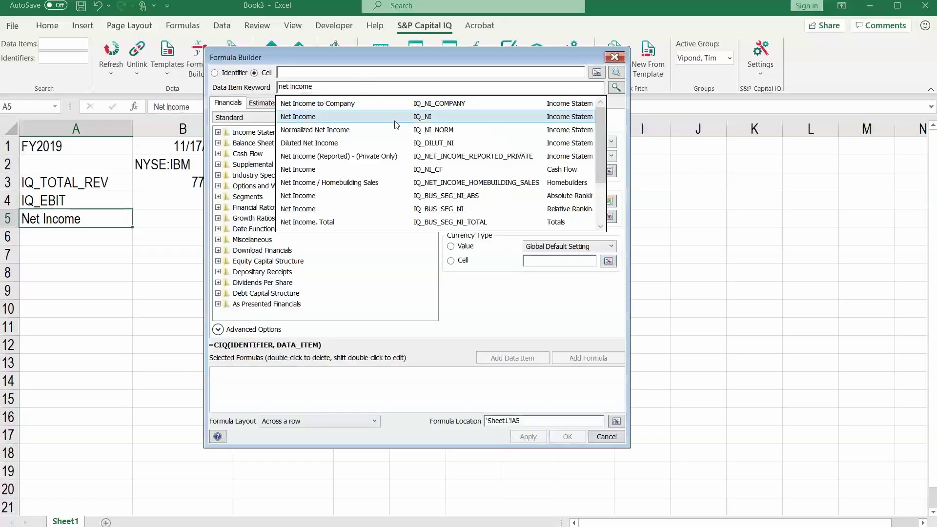
pyautogui.click(600, 439)
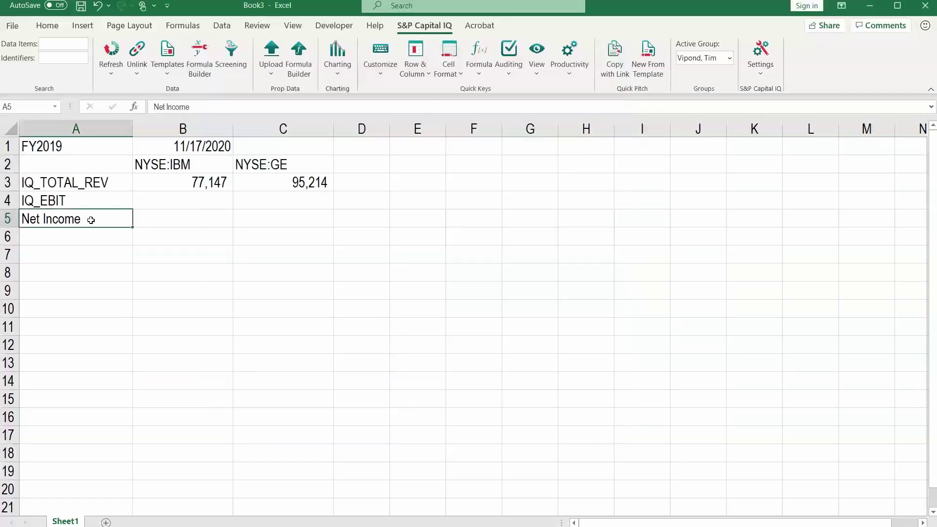
pyautogui.write('IQ_NI')
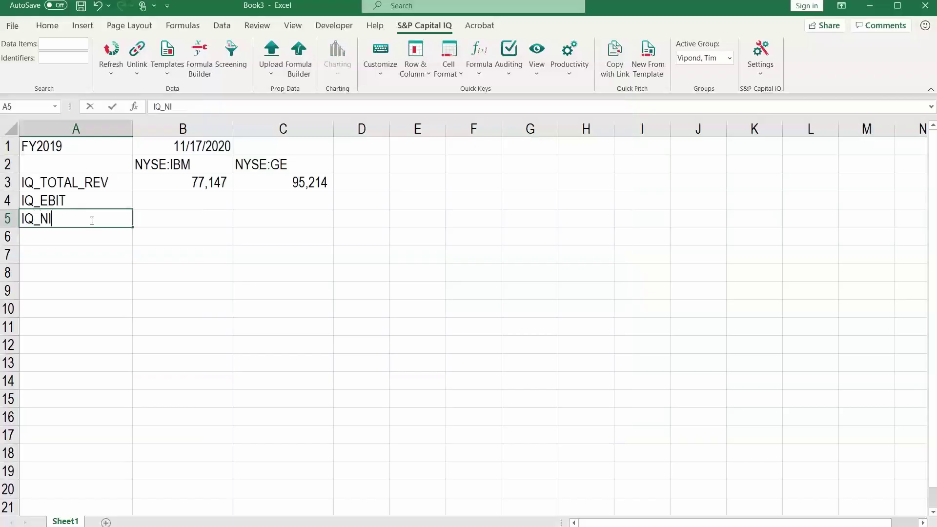
pyautogui.press('Tab')
pyautogui.press('Up')
pyautogui.click(220, 186)
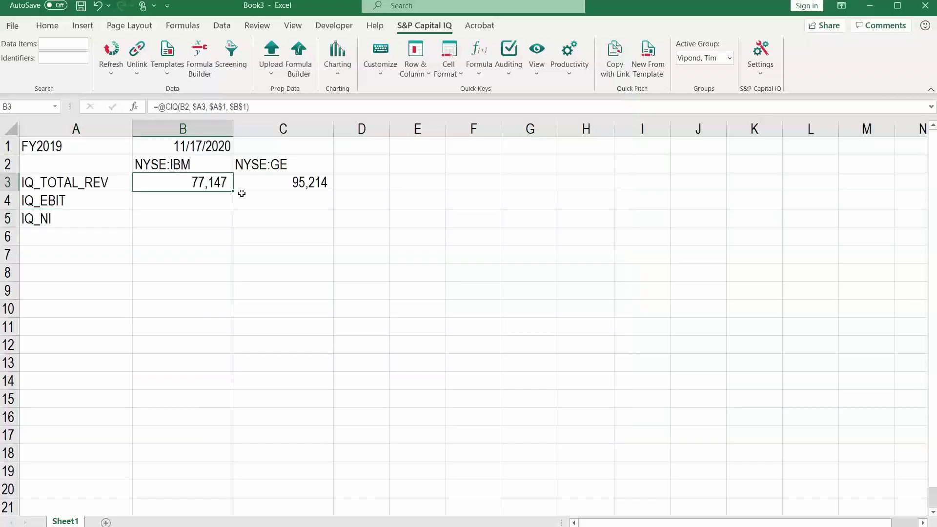
# Lock the ticker reference in IBM's B3 revenue formula to row 2 (B$2).
pyautogui.hotkey('shift', 'Right')
pyautogui.hotkey('shift', 'Down')
pyautogui.hotkey('shift', 'Down')
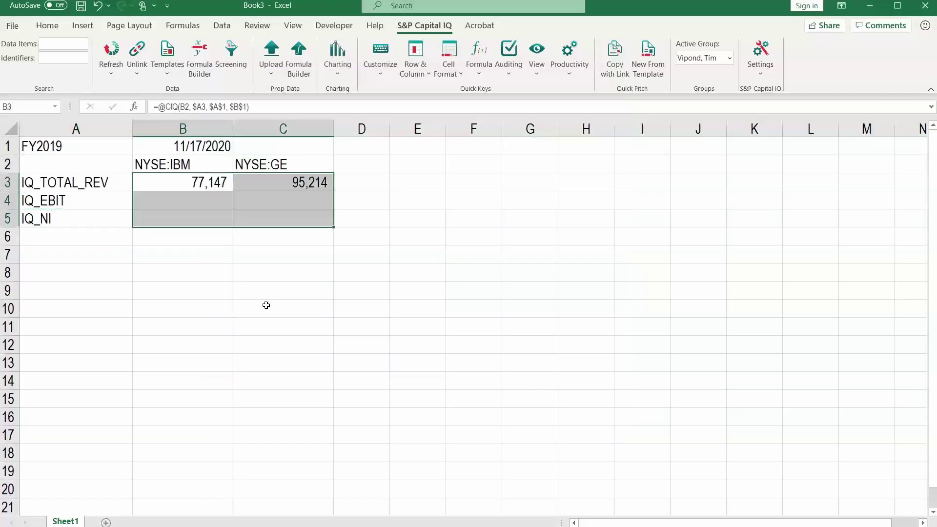
pyautogui.hotkey('shift', 'BackSpace')
pyautogui.press('F2')
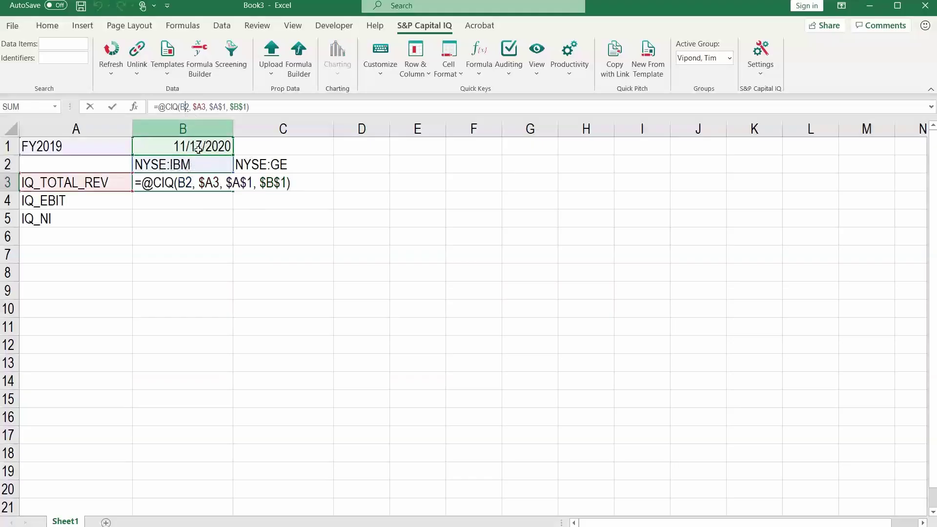
pyautogui.press('F4')
pyautogui.press('F4')
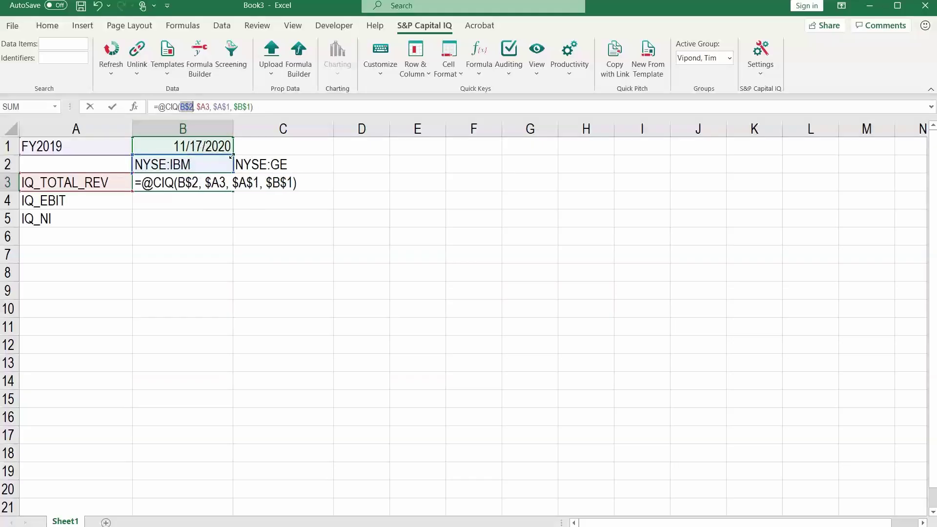
pyautogui.hotkey('ctrl', 'Return')
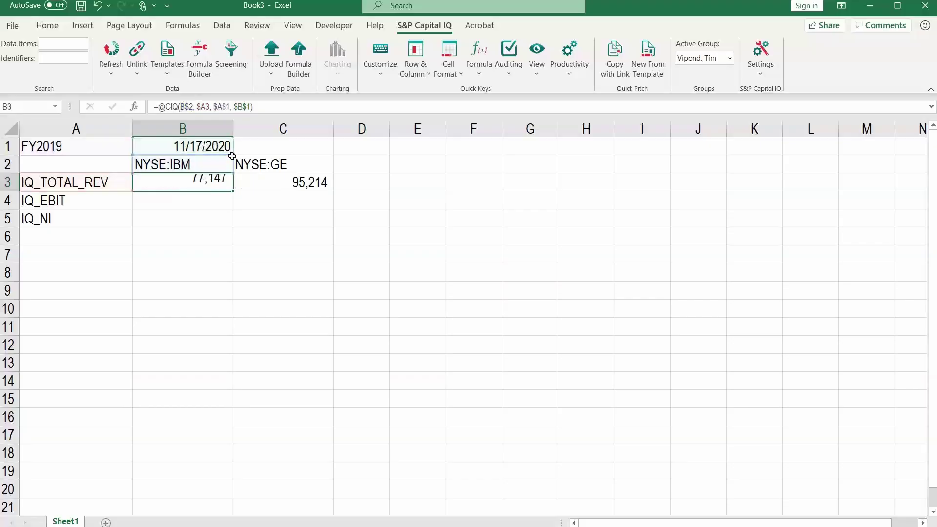
# Copy B3 into C3 and fill B3:C5 down, showing IBM EBIT 10,785, net income 9,431, GE 6,440 and (4,979).
pyautogui.hotkey('shift', 'Right')
pyautogui.press('Right')
pyautogui.press('F2')
pyautogui.hotkey('shift', 'Tab')
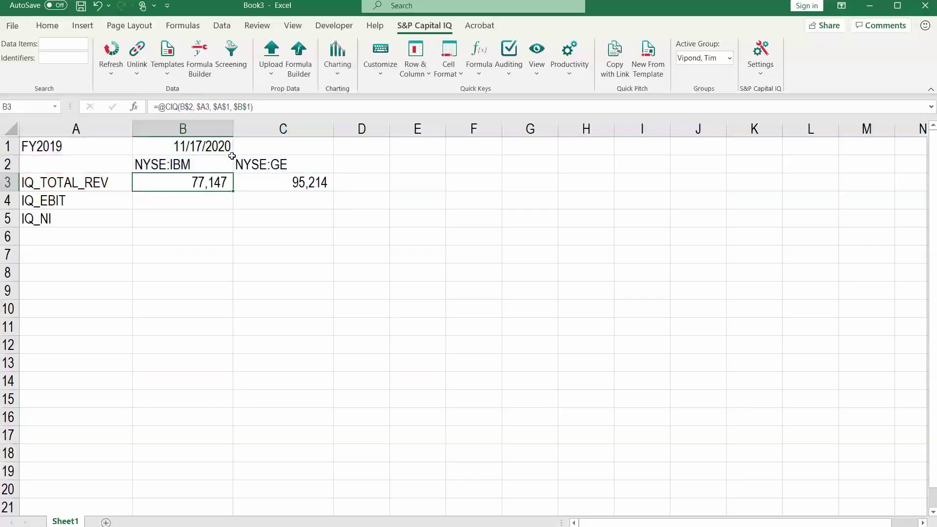
pyautogui.hotkey('shift', 'Right')
pyautogui.hotkey('shift', 'Down')
pyautogui.hotkey('shift', 'Down')
pyautogui.hotkey('ctrl', 'd')
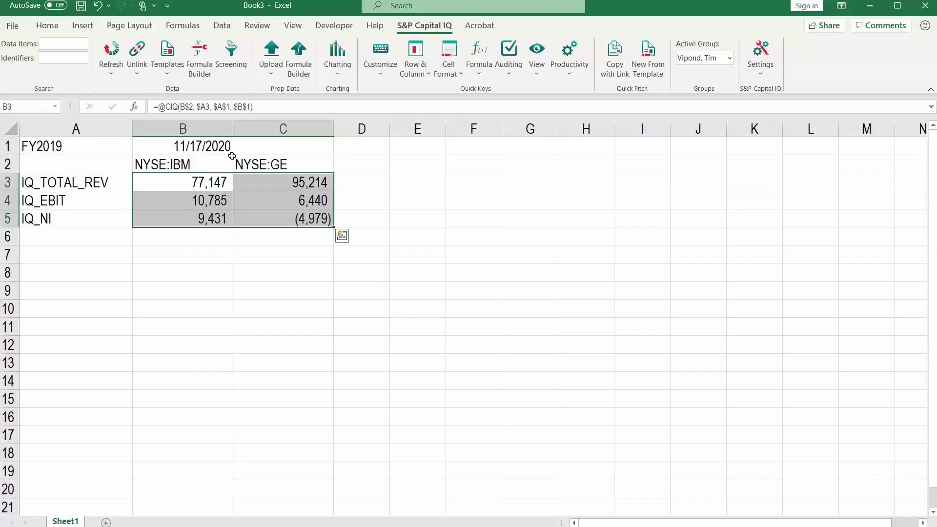
pyautogui.click(218, 239)
pyautogui.click(210, 256)
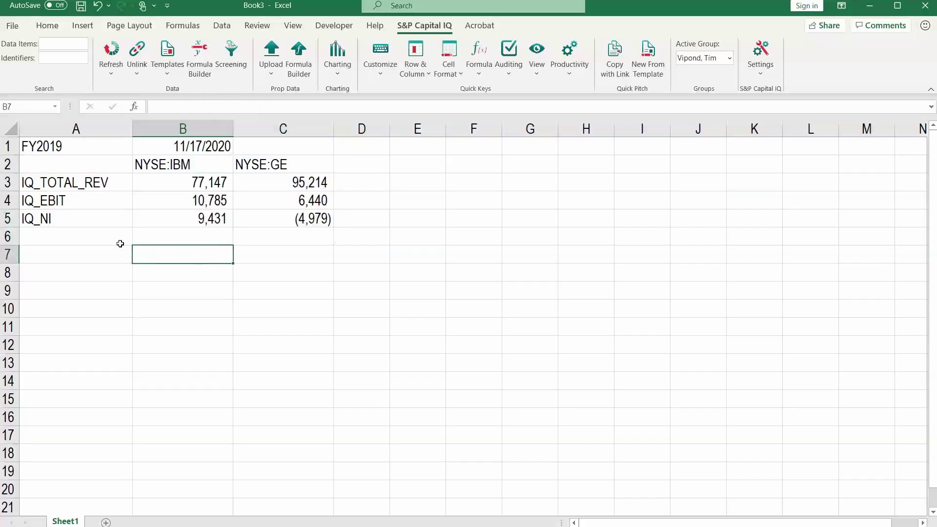
pyautogui.click(118, 245)
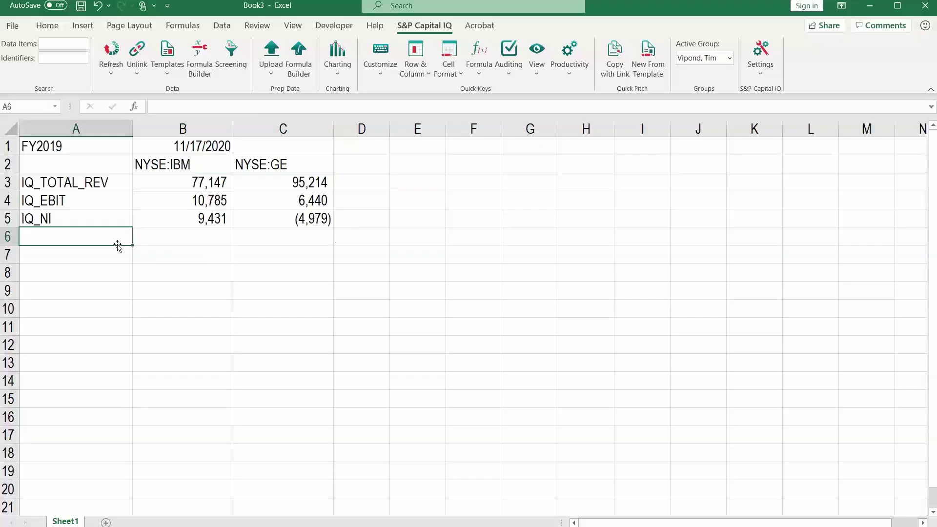
# Select all constant cells with Go To Special and give them blue font.
pyautogui.hotkey('ctrl', 'g')
pyautogui.click(131, 409)
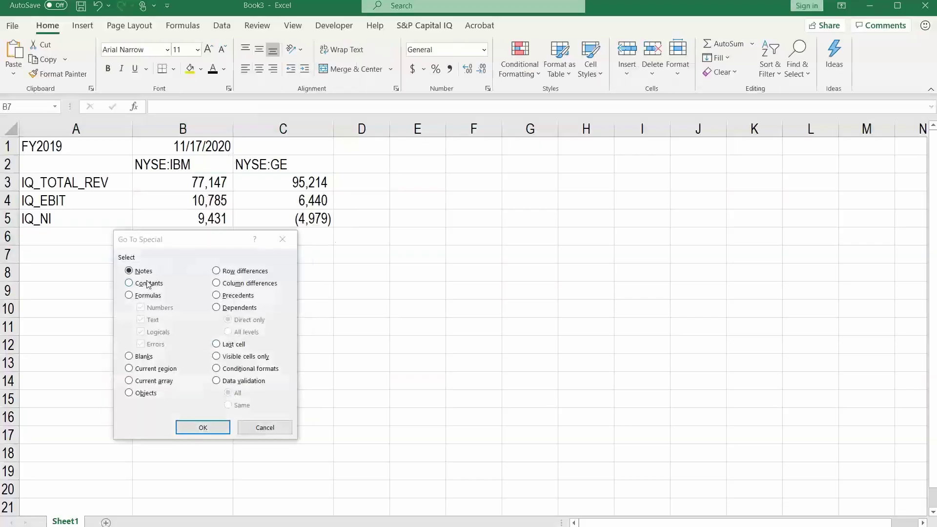
pyautogui.click(140, 287)
pyautogui.click(191, 424)
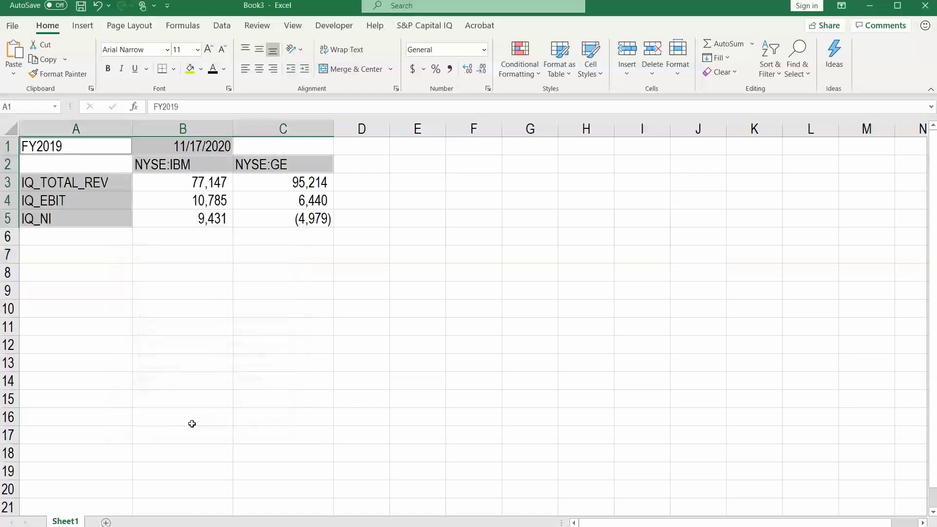
pyautogui.click(224, 69)
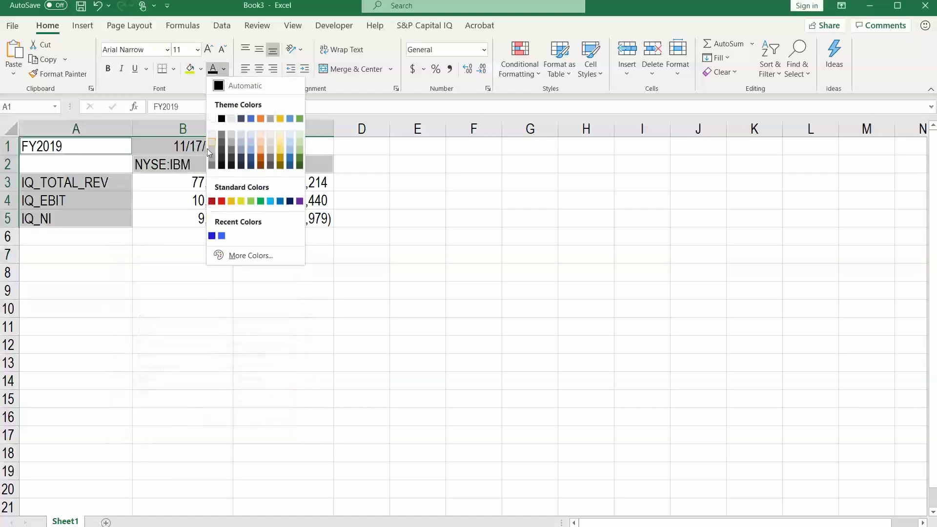
pyautogui.click(212, 236)
pyautogui.click(210, 293)
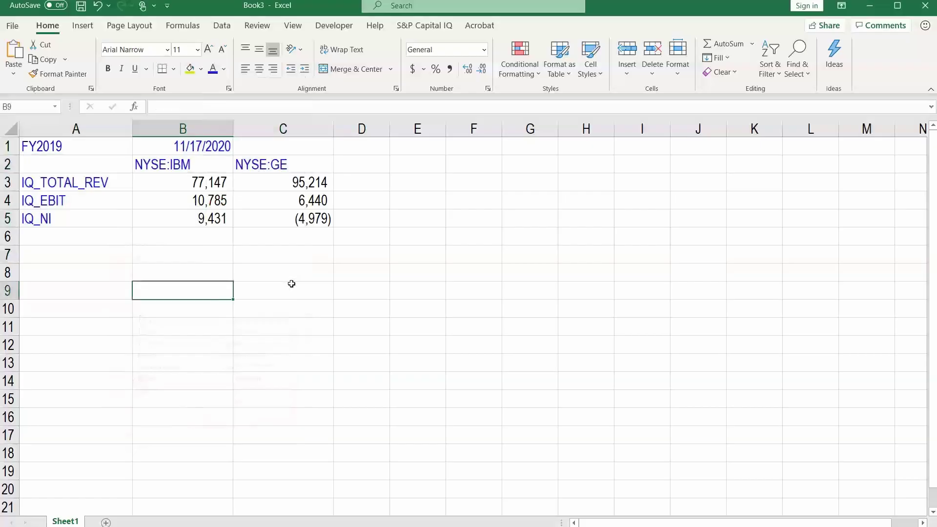
pyautogui.click(220, 188)
# Check the cell references in the B3:C5 revenue, EBIT and net income formulas.
pyautogui.press('F2')
pyautogui.press('Tab')
pyautogui.press('F2')
pyautogui.press('Return')
pyautogui.press('F2')
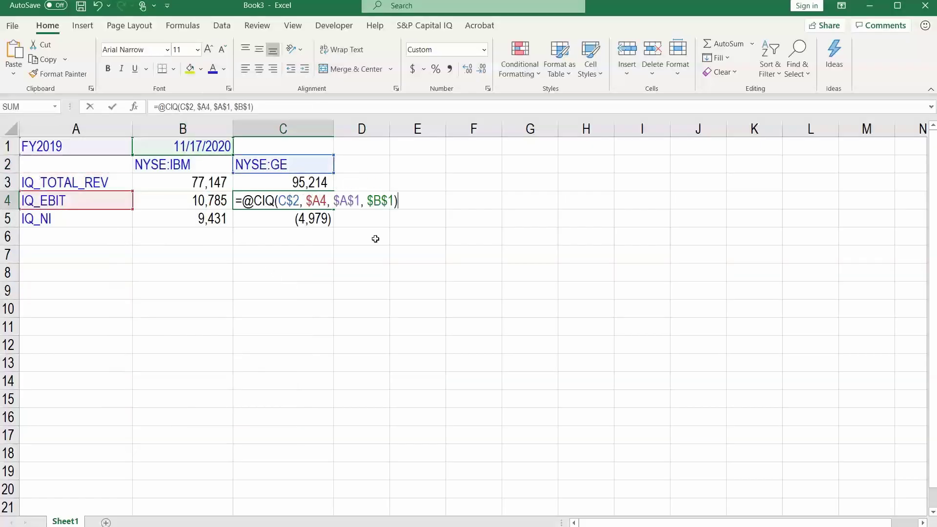
pyautogui.press('Return')
pyautogui.press('F2')
pyautogui.hotkey('shift', 'Tab')
pyautogui.press('F2')
pyautogui.hotkey('shift', 'Return')
pyautogui.press('Up')
pyautogui.press('Right')
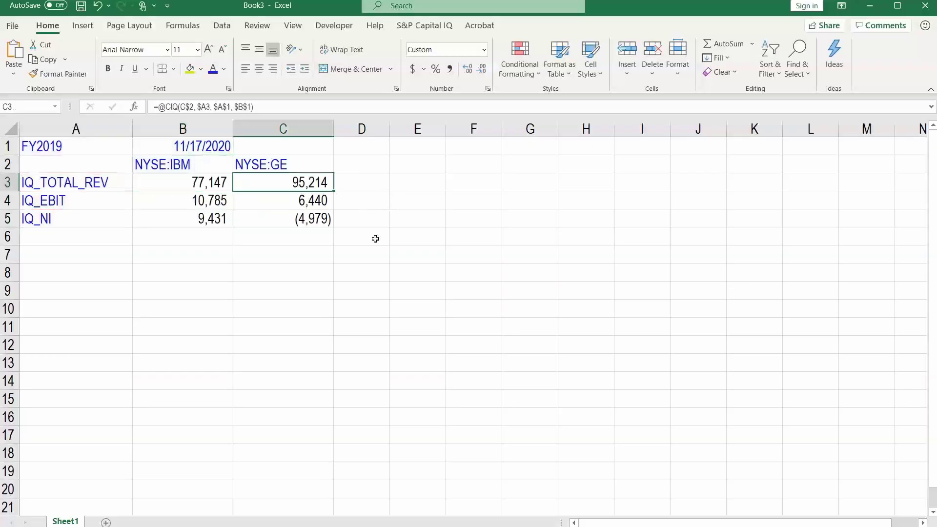
pyautogui.press('Up')
# Change the fiscal year in A1 to FY2018 so IBM and GE figures refresh.
pyautogui.hotkey('ctrl', 'Home')
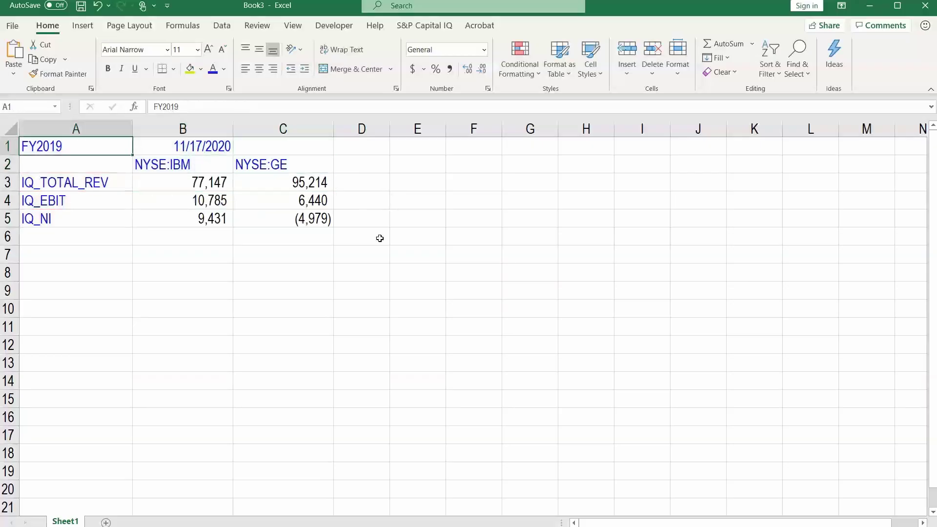
pyautogui.click(220, 106)
pyautogui.press('BackSpace')
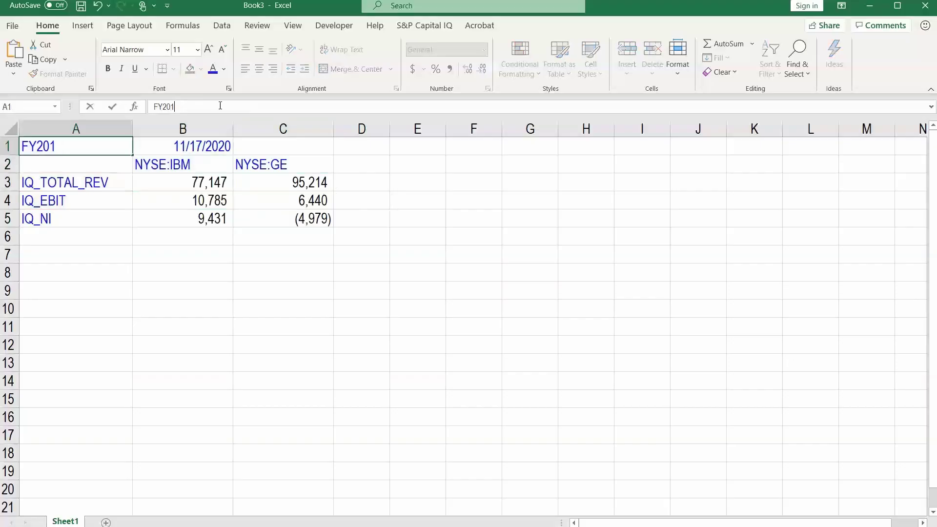
pyautogui.write('8')
pyautogui.hotkey('ctrl', 'Return')
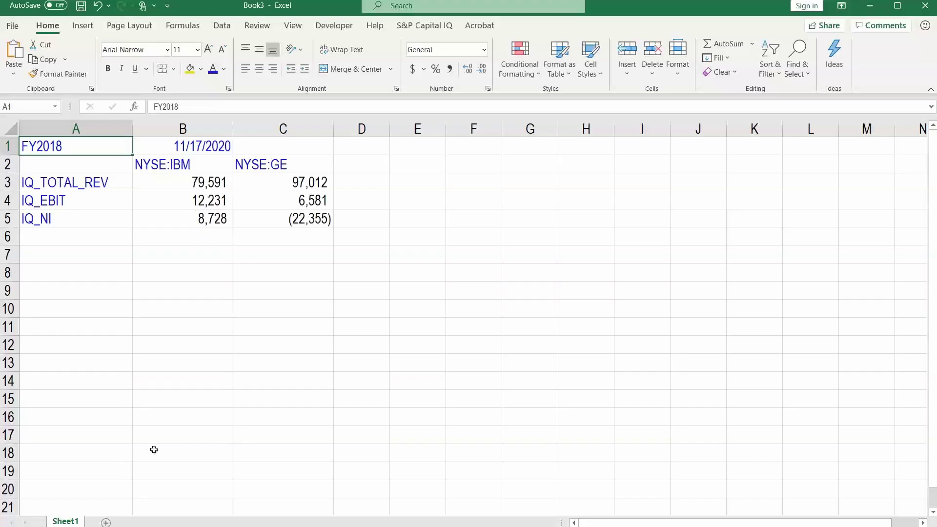
# Set the C2 ticker to NYSE:GS and right-align the resulting NA in C4.
pyautogui.click(271, 166)
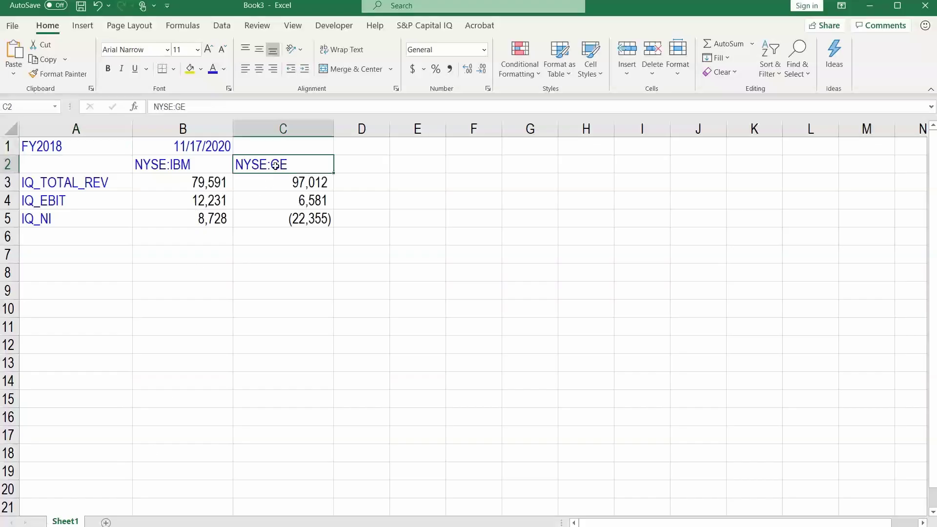
pyautogui.click(196, 106)
pyautogui.press('BackSpace')
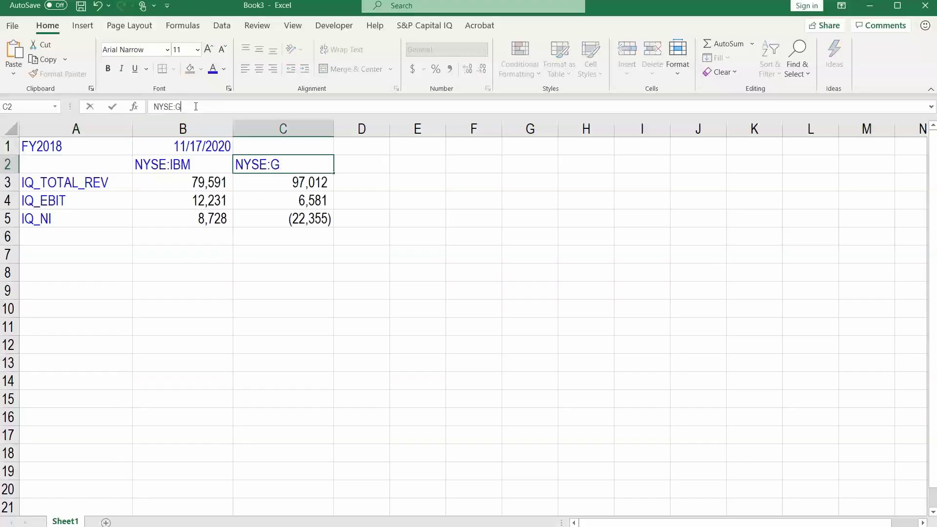
pyautogui.write('S')
pyautogui.hotkey('ctrl', 'Return')
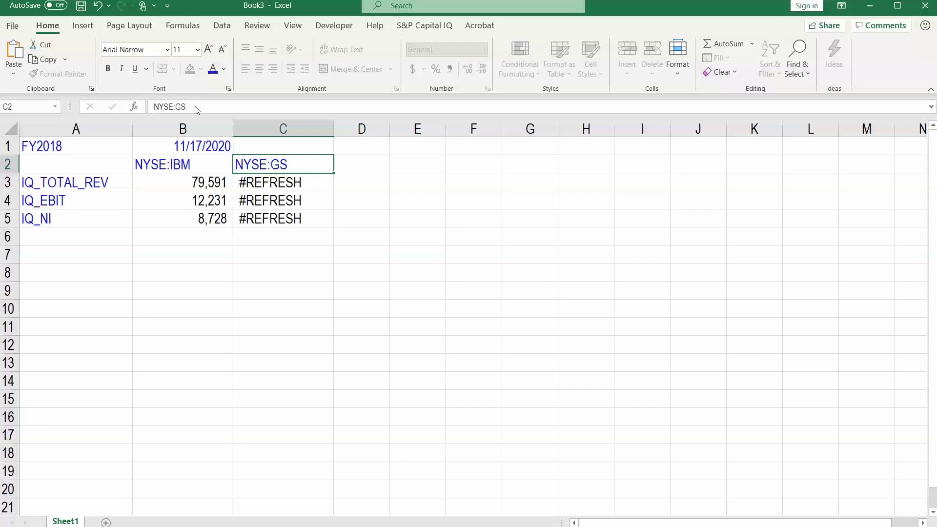
pyautogui.press('Down')
pyautogui.press('Down')
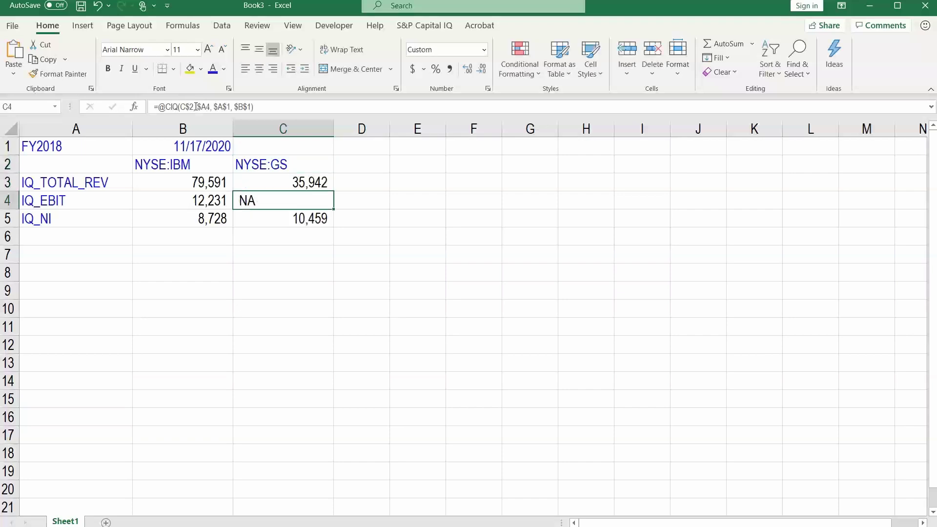
pyautogui.click(273, 68)
pyautogui.click(102, 202)
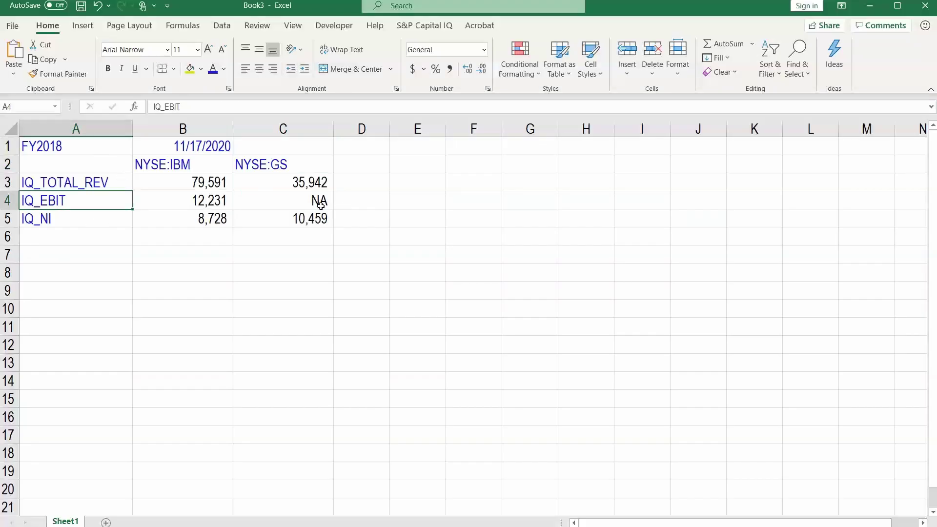
# Correct the C2 ticker to NYSE:GE.
pyautogui.click(295, 168)
pyautogui.click(226, 107)
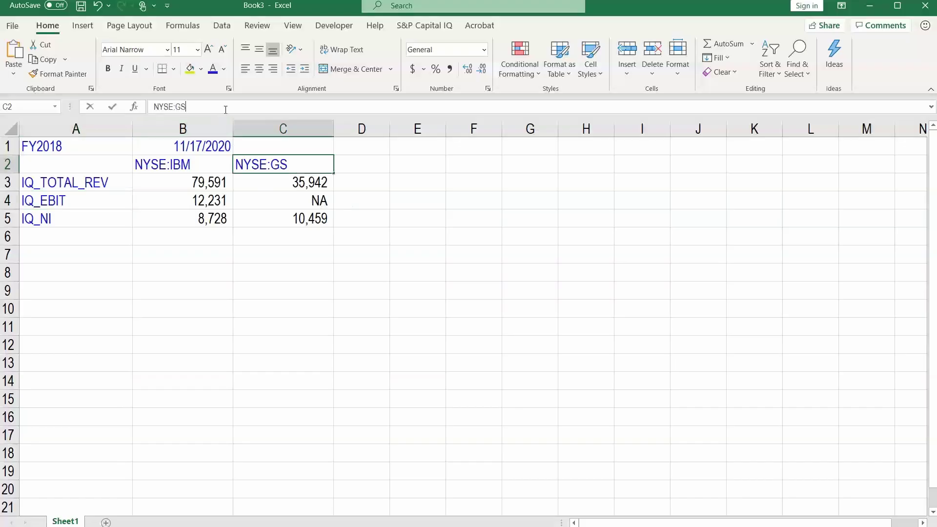
pyautogui.press('BackSpace')
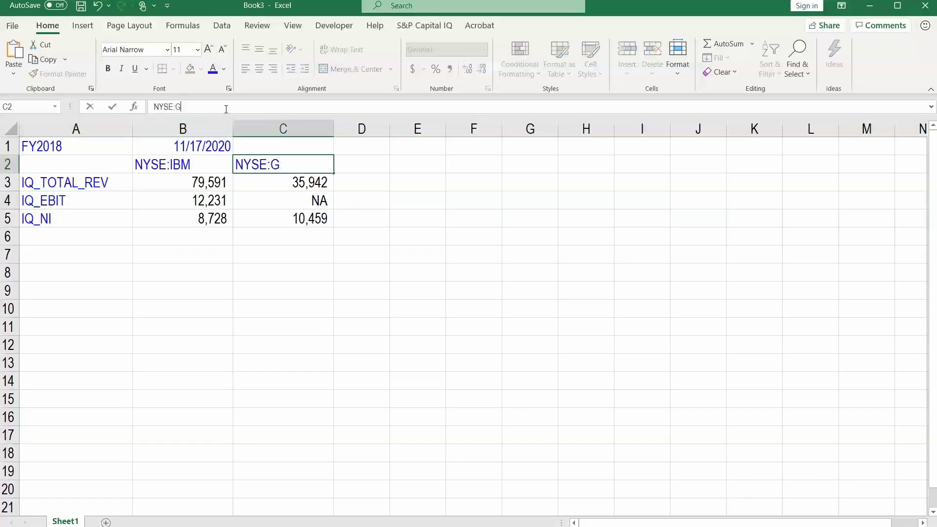
pyautogui.write('E')
pyautogui.hotkey('ctrl', 'Return')
# Insert a blank row 3 above the IQ_TOTAL_REV row.
pyautogui.press('Down')
pyautogui.press('Down')
pyautogui.press('Down')
pyautogui.press('Left')
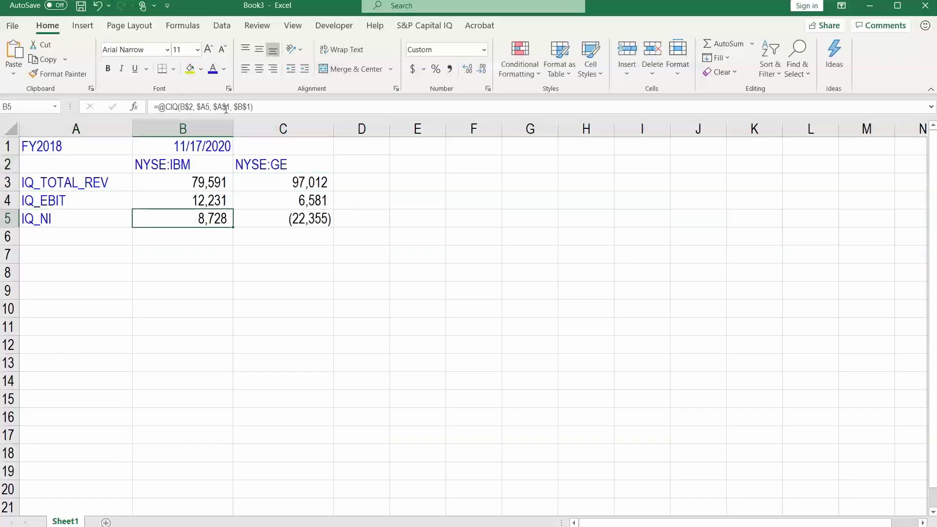
pyautogui.press('Down')
pyautogui.press('Left')
pyautogui.press('Up')
pyautogui.press('Up')
pyautogui.press('Up')
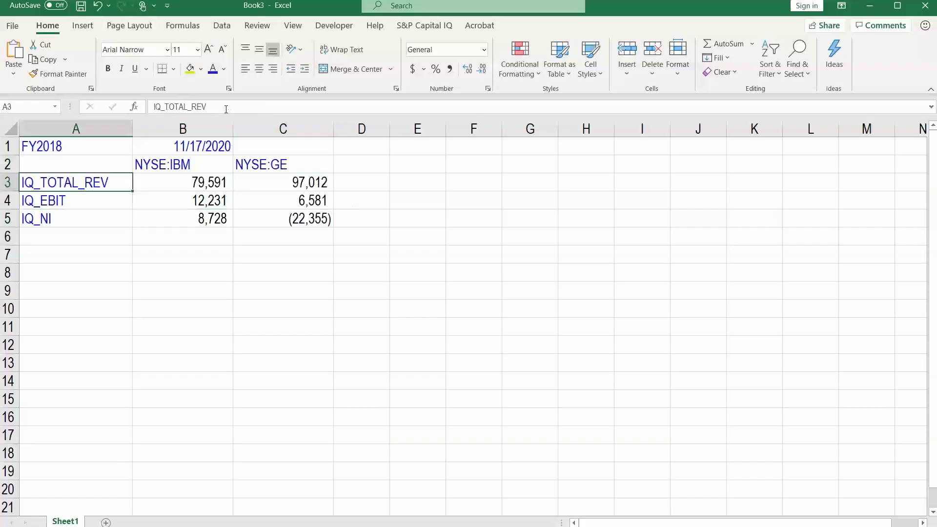
pyautogui.hotkey('alt', 'h')
pyautogui.press('i')
pyautogui.press('r')
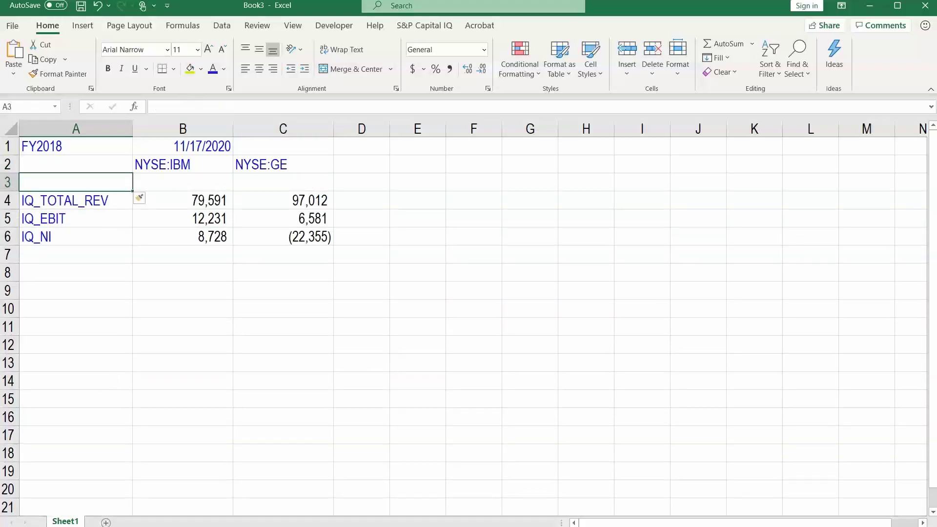
# Build a Capital IQ Company Name formula in B3 using ticker cell B2 via Formula Builder.
pyautogui.click(425, 25)
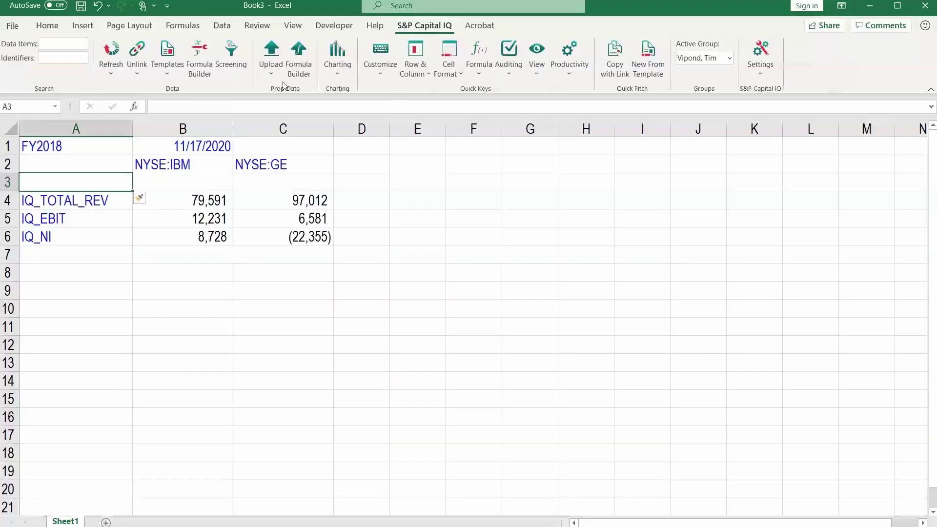
pyautogui.click(199, 56)
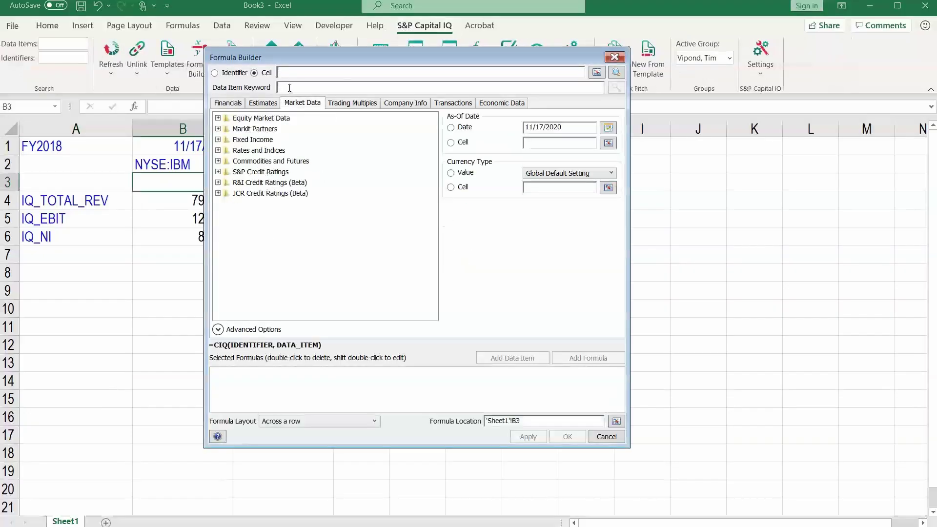
pyautogui.write('compa')
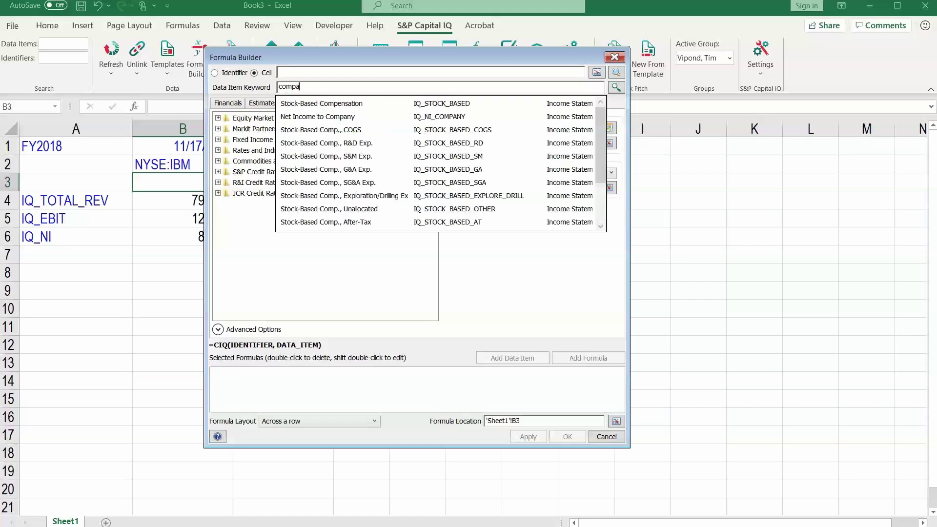
pyautogui.write('ny name')
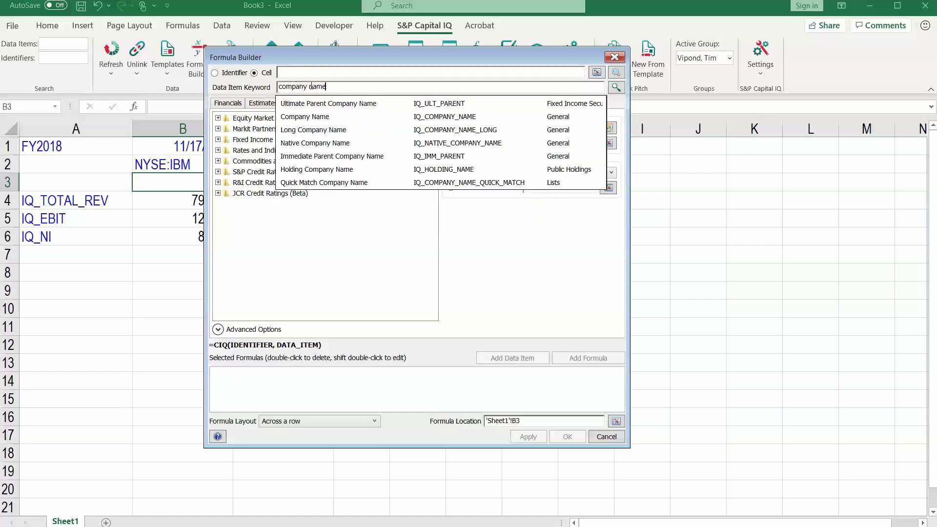
pyautogui.click(316, 119)
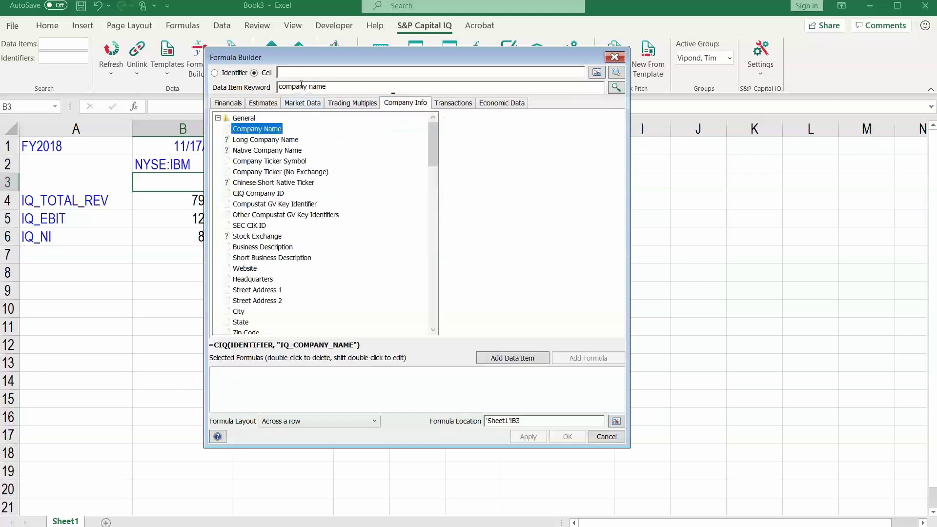
pyautogui.click(179, 164)
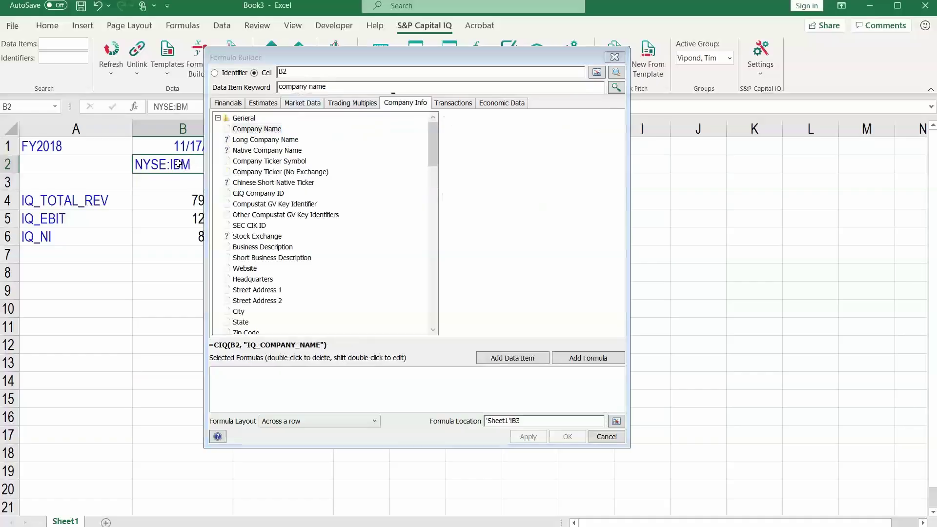
pyautogui.click(268, 133)
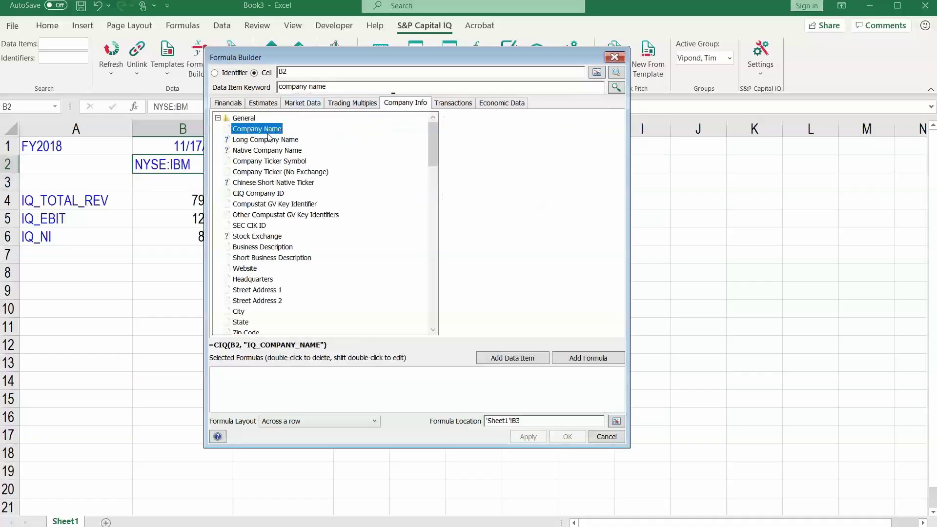
pyautogui.doubleClick(268, 134)
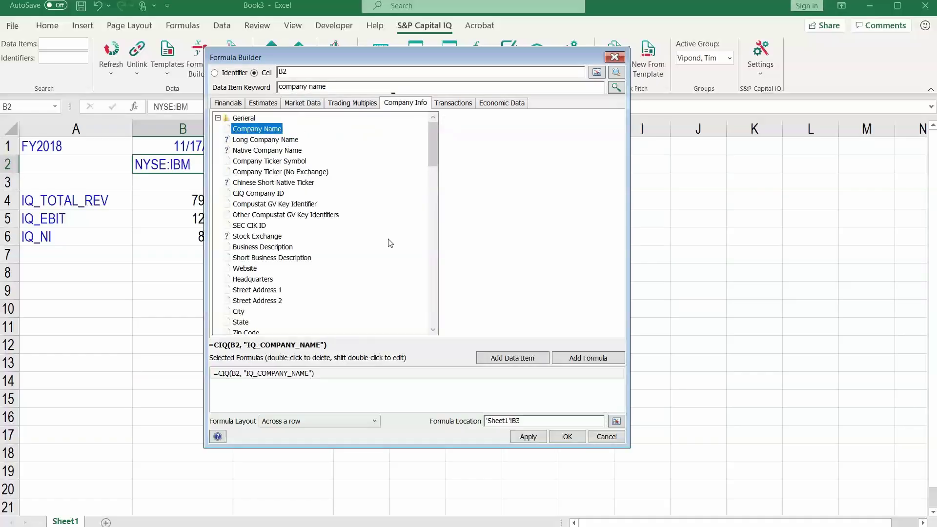
pyautogui.click(567, 437)
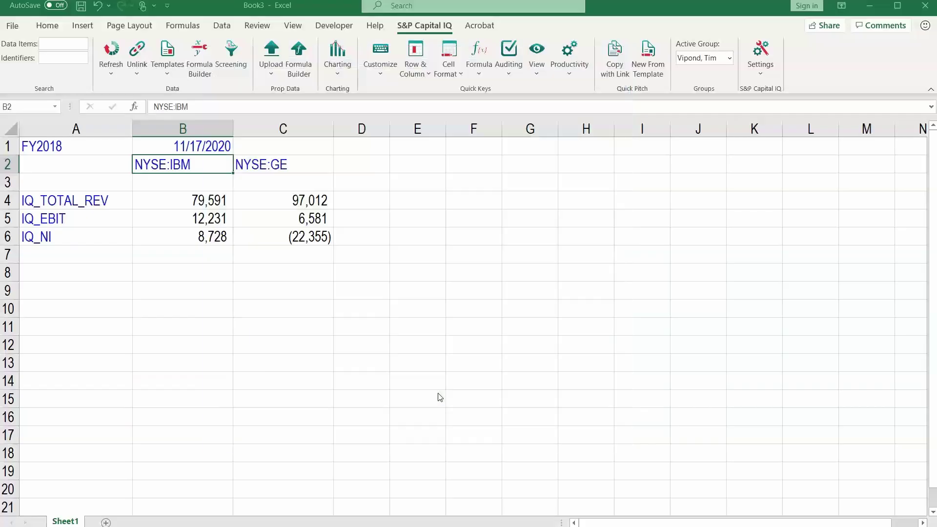
# Fill the company-name formula from B3 into C3 to show General Electric Company.
pyautogui.click(212, 187)
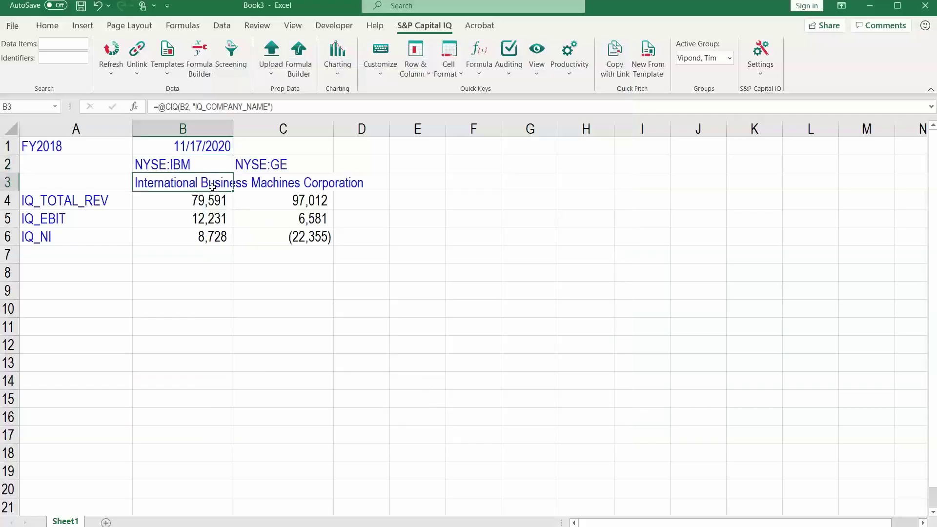
pyautogui.press('Right')
pyautogui.hotkey('ctrl', 'r')
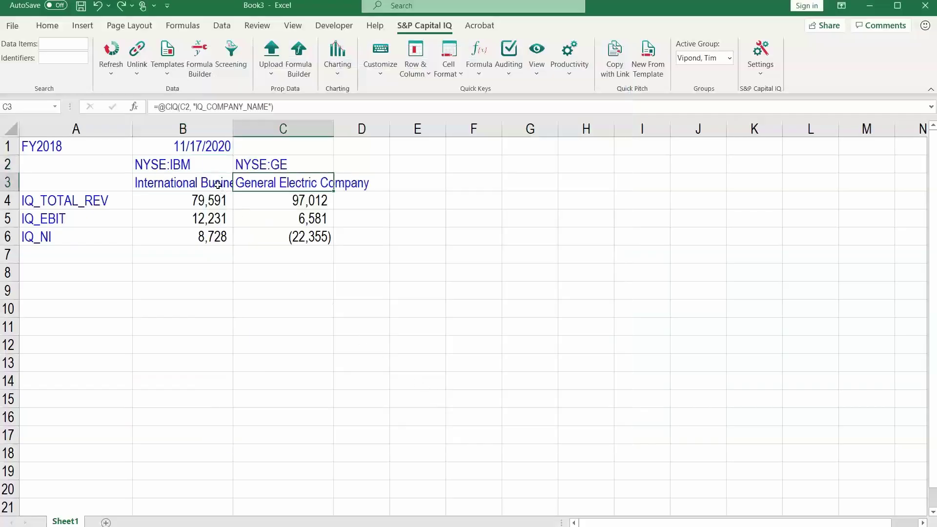
# Set the B3:C3 company names' font colour to Automatic black.
pyautogui.click(217, 184)
pyautogui.hotkey('shift', 'Right')
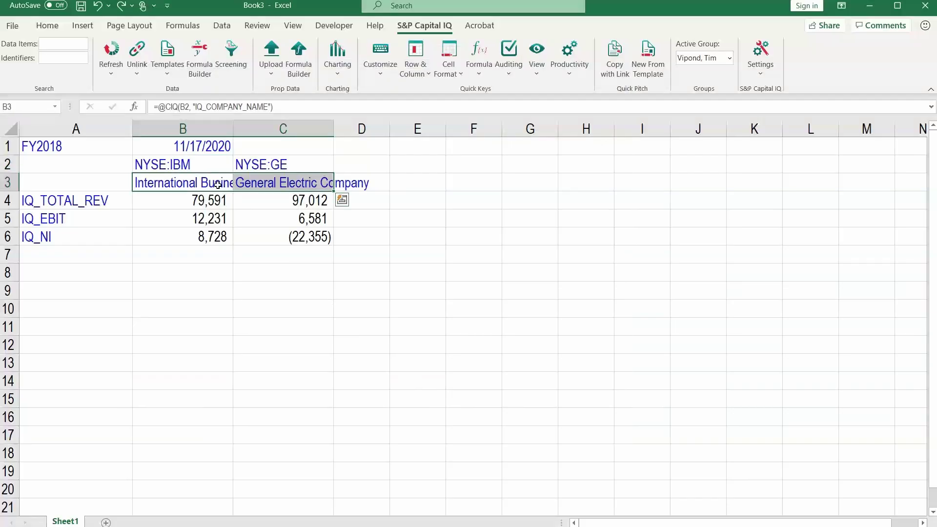
pyautogui.click(292, 286)
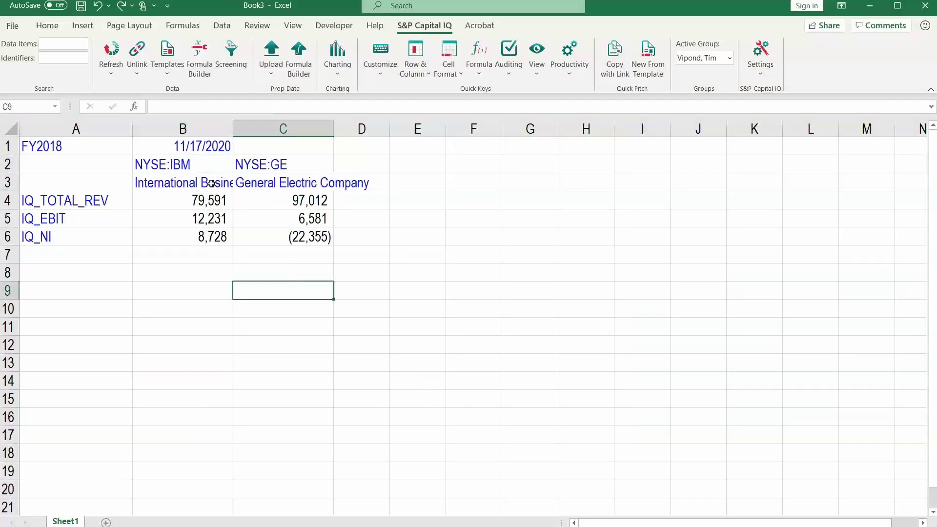
pyautogui.moveTo(211, 183); pyautogui.dragTo(242, 182)
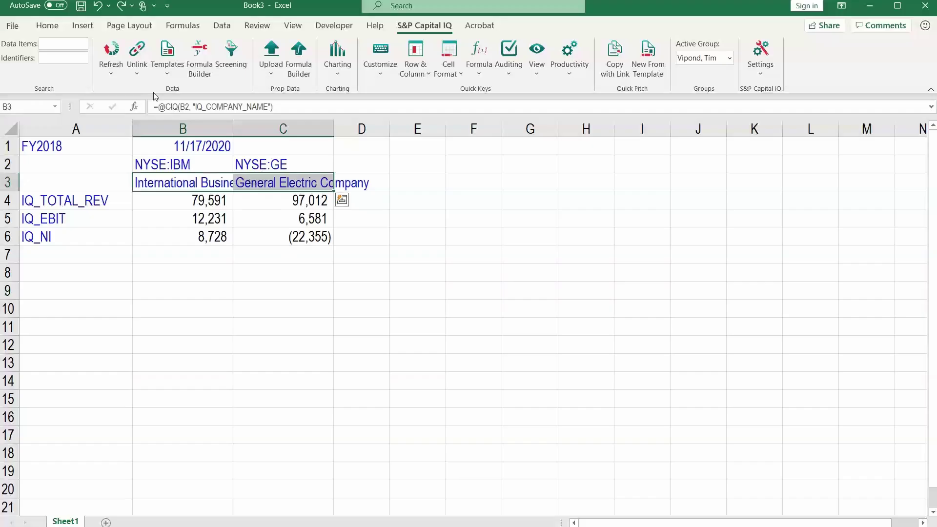
pyautogui.click(48, 26)
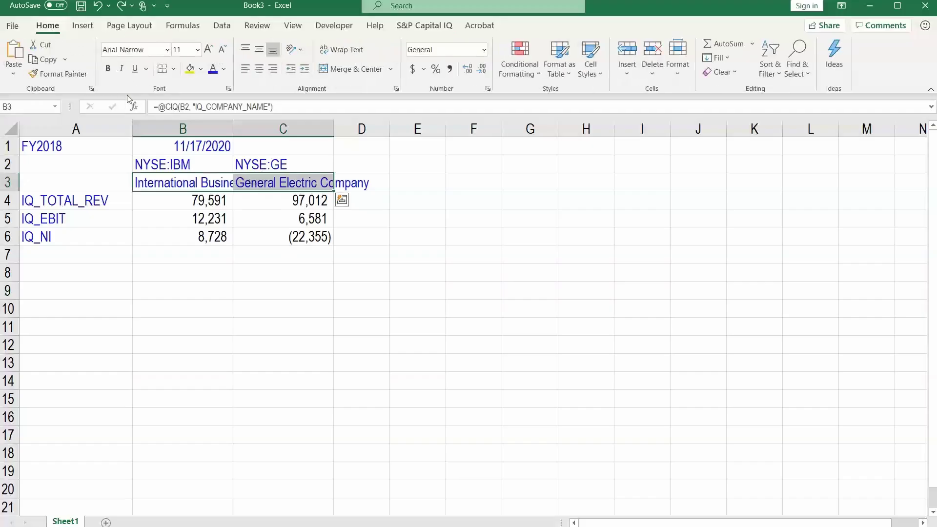
pyautogui.click(225, 71)
pyautogui.click(238, 84)
pyautogui.click(282, 290)
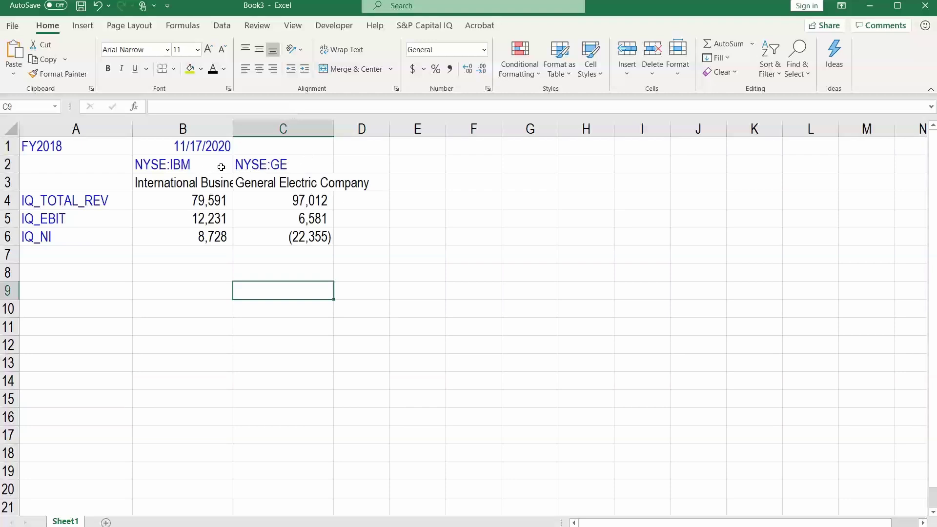
# Compare the B3 and C3 company-name formulas without changing them.
pyautogui.moveTo(230, 199); pyautogui.dragTo(262, 233)
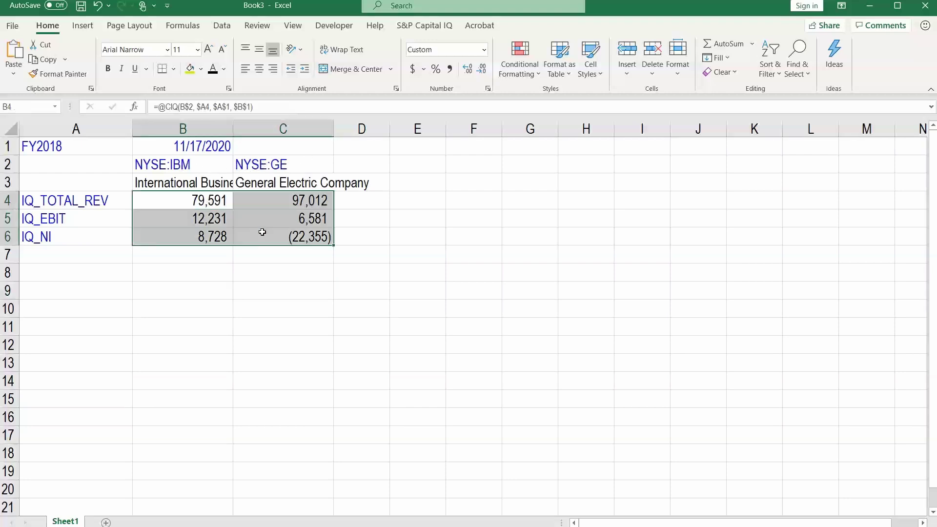
pyautogui.click(283, 272)
pyautogui.click(265, 184)
pyautogui.press('F2')
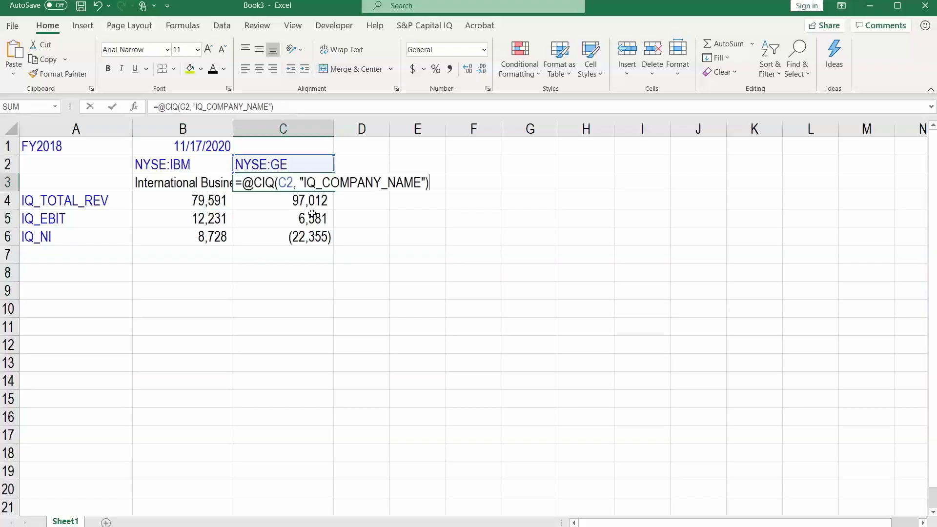
pyautogui.press('Escape')
pyautogui.press('Left')
pyautogui.press('F2')
pyautogui.press('Escape')
pyautogui.press('Right')
pyautogui.press('F2')
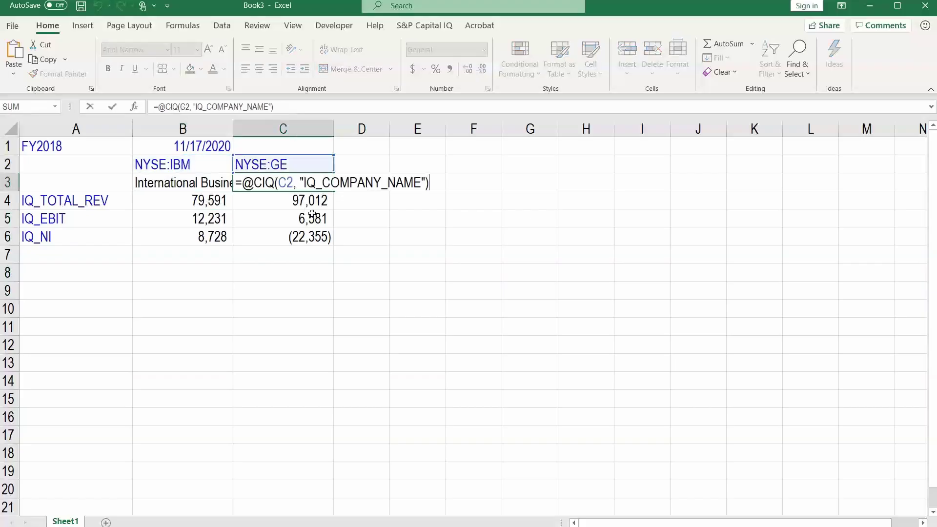
pyautogui.press('Escape')
pyautogui.press('Left')
pyautogui.press('F2')
pyautogui.press('Escape')
pyautogui.hotkey('shift', 'Right')
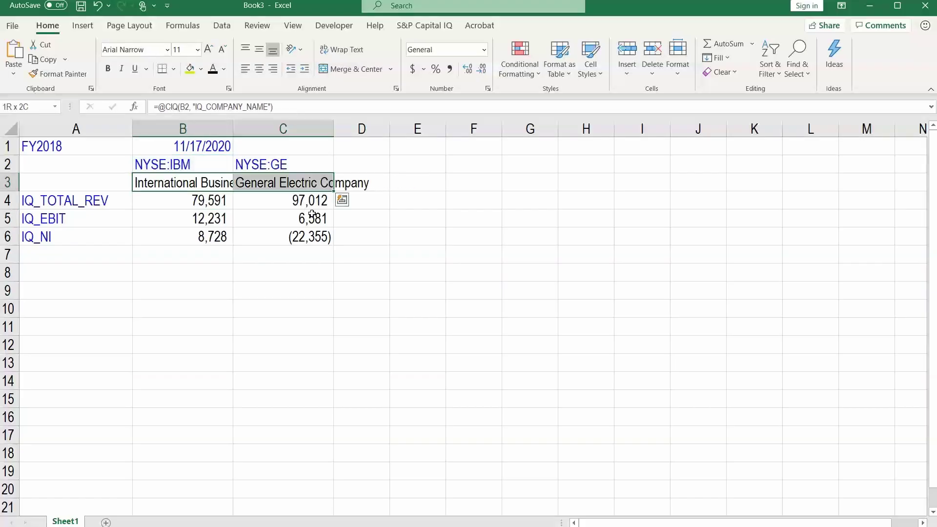
pyautogui.press('Up')
pyautogui.press('Left')
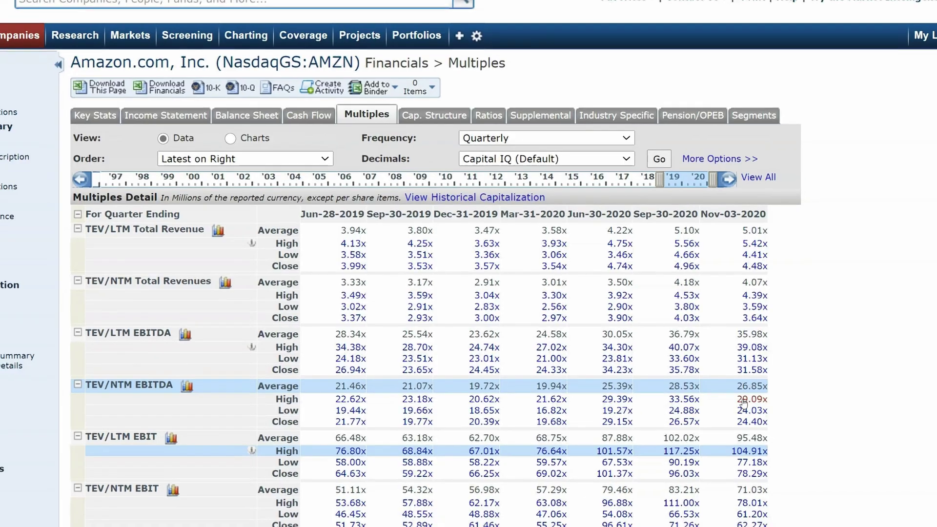
pyautogui.click(864, 404)
# Drill from Amazon's TEV/NTM EBITDA value to one contributor's FQ4 2020 EBITDA estimate history.
pyautogui.click(233, 279)
pyautogui.click(257, 292)
pyautogui.click(337, 324)
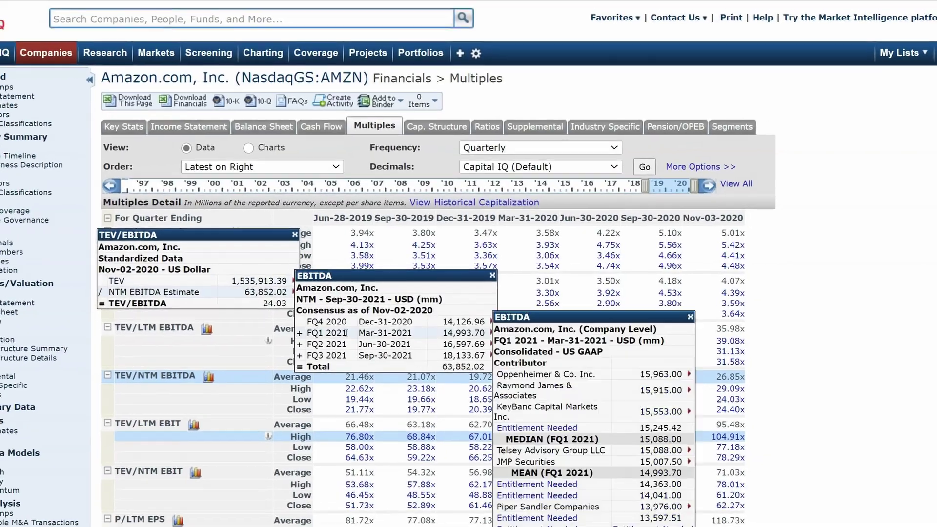
pyautogui.click(654, 367)
pyautogui.scroll(-8, 653, 368)
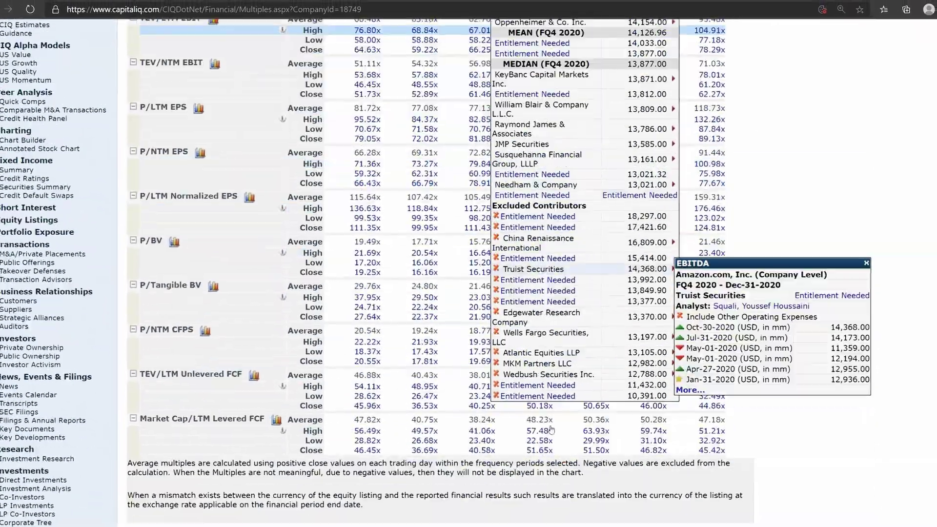